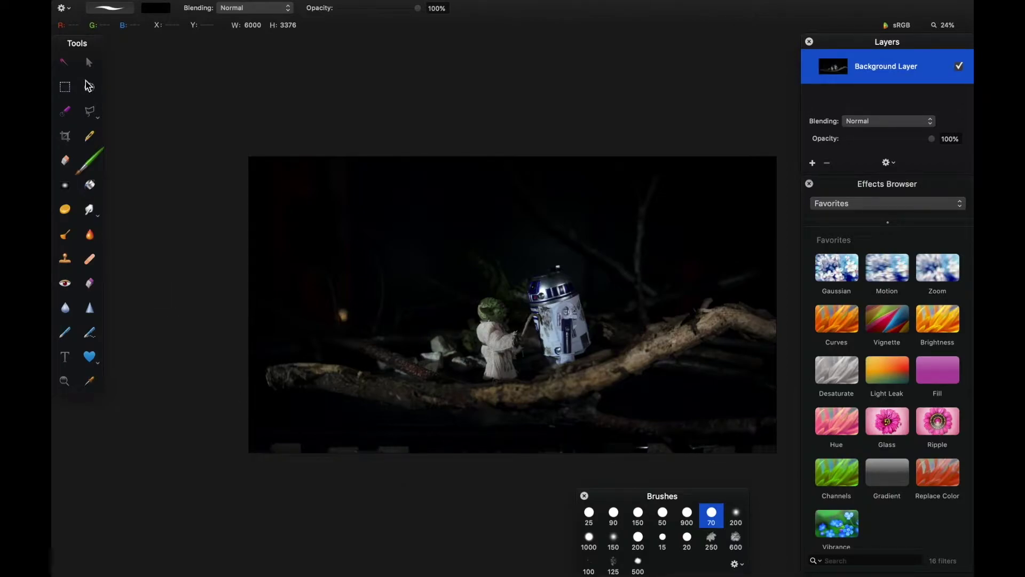
# - With the dark Yoda and R2-D2 photo open, select the Move tool
pyautogui.click(87, 63)
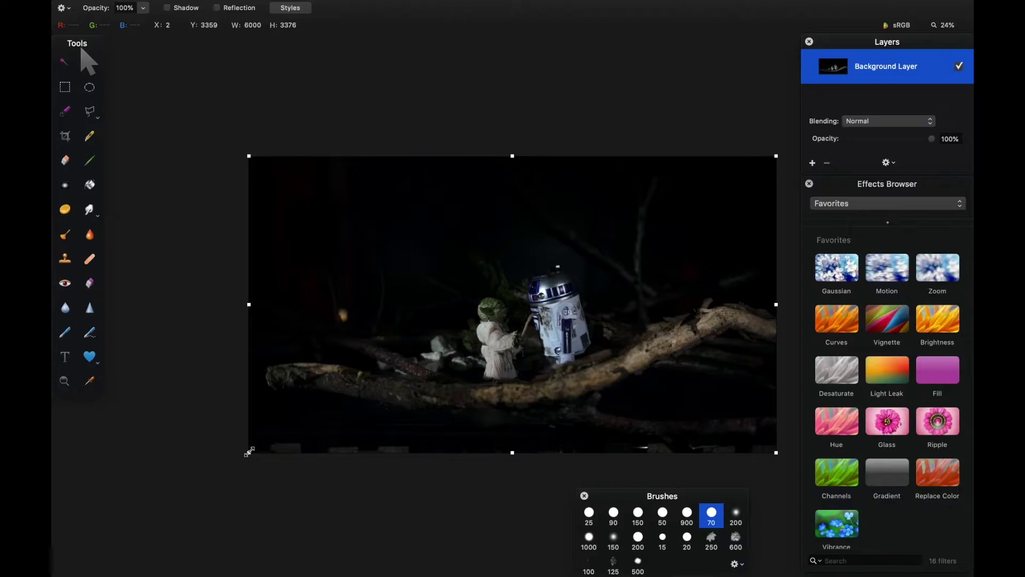
# - Scale the photo to about 155% (roughly 9306 × 5236) and recentre Yoda and R2-D2
pyautogui.moveTo(248, 452); pyautogui.dragTo(54, 511)
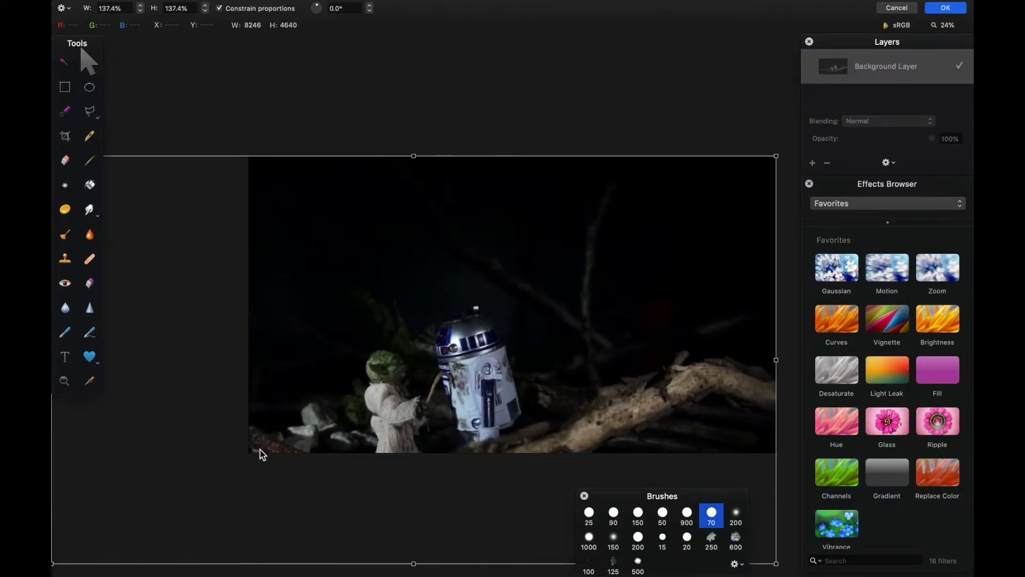
pyautogui.moveTo(312, 424); pyautogui.dragTo(388, 355)
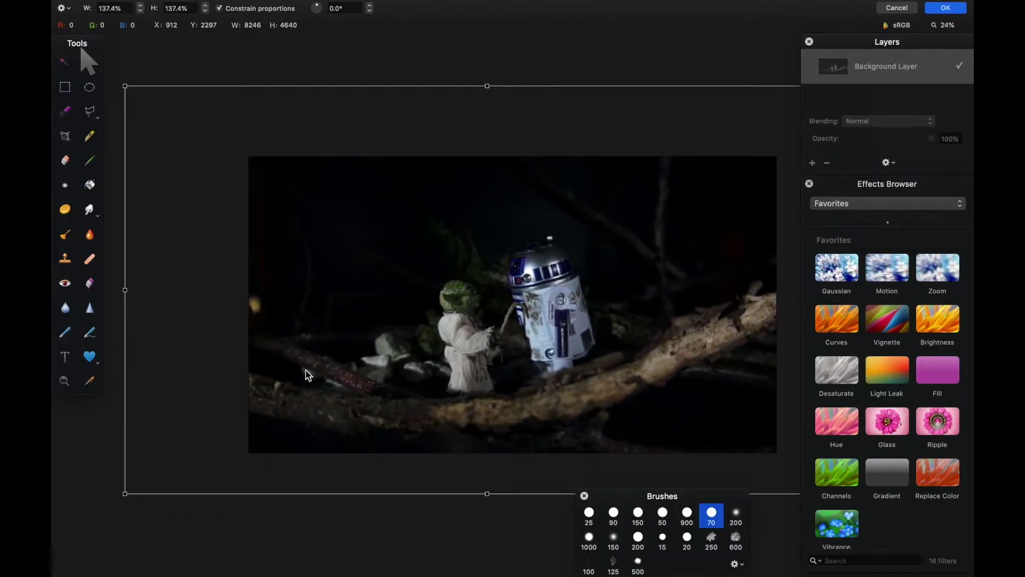
pyautogui.moveTo(124, 494); pyautogui.dragTo(32, 545)
pyautogui.moveTo(398, 403); pyautogui.dragTo(449, 386)
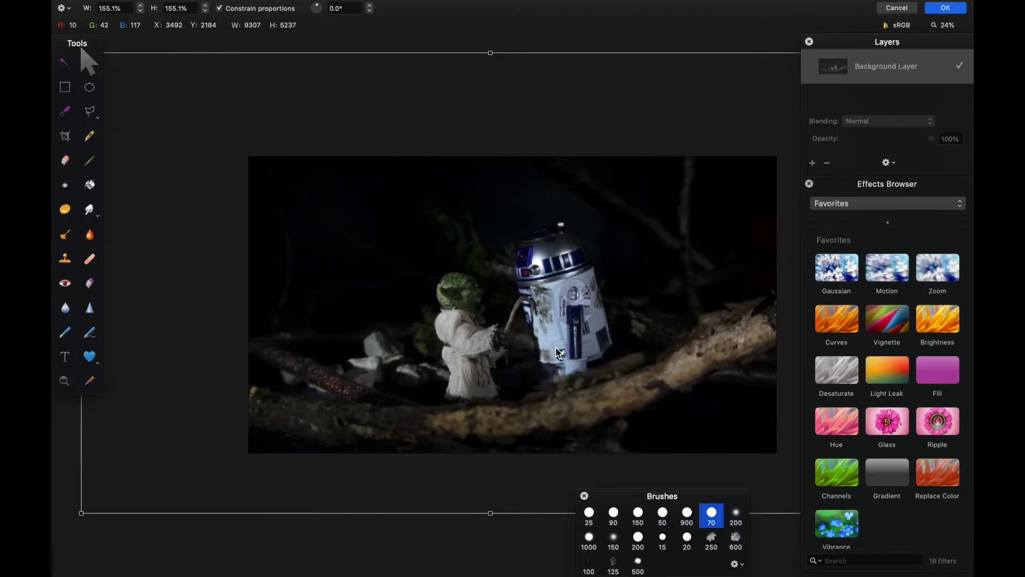
pyautogui.press('Return')
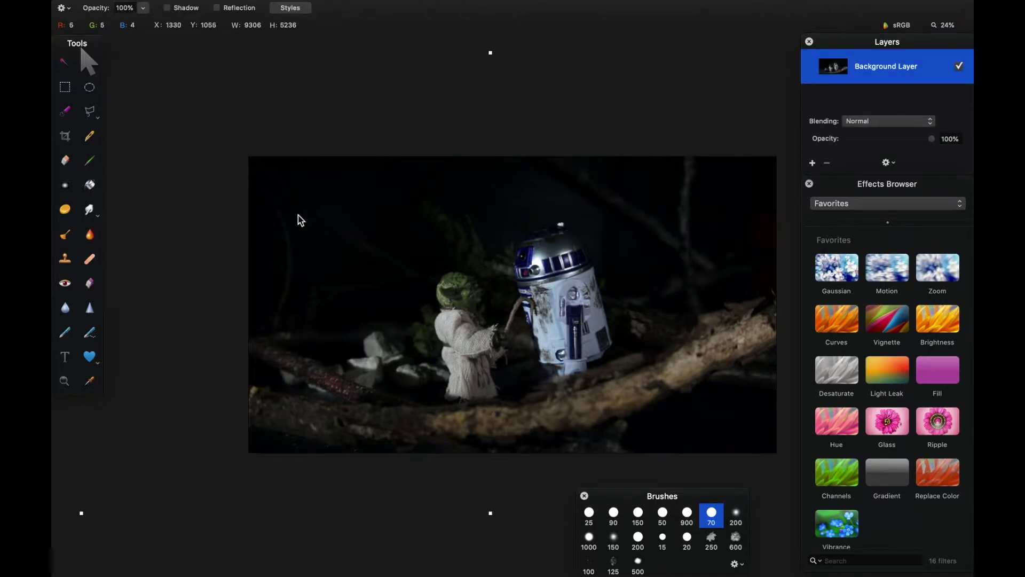
# - Crop the enlarged photo back to the 6000 × 3376 canvas and return to the Move tool
pyautogui.click(63, 137)
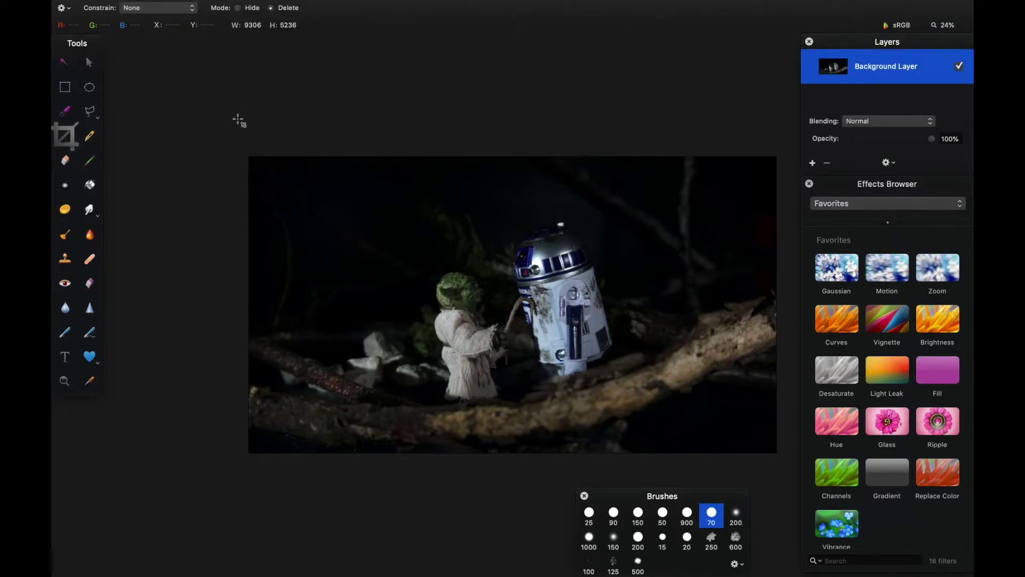
pyautogui.click(790, 485)
pyautogui.press('Escape')
pyautogui.click(89, 64)
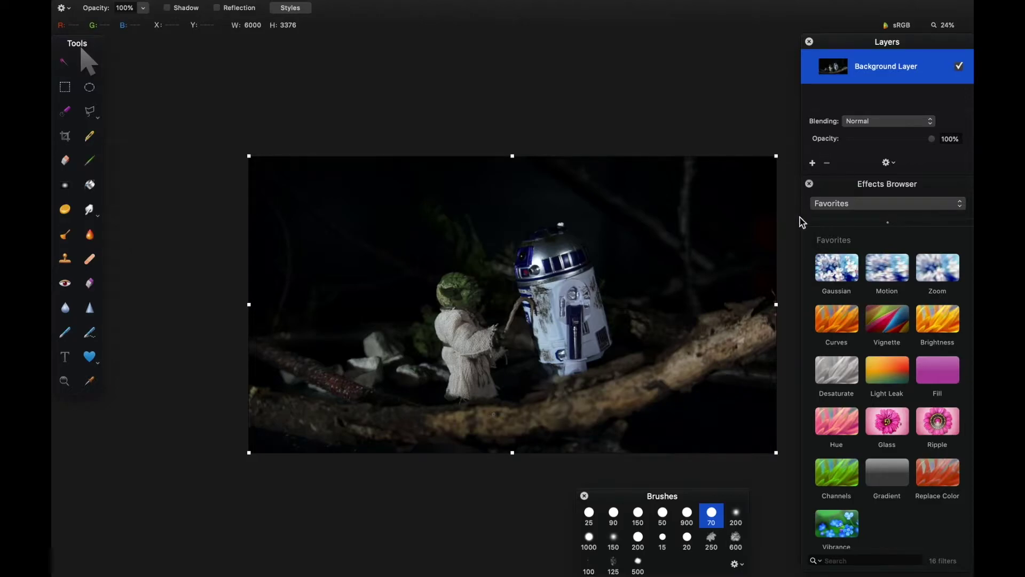
pyautogui.moveTo(695, 491); pyautogui.dragTo(740, 489)
# - Choose the 200 brush size, duplicate the background layer twice and hide the top copy
pyautogui.click(781, 513)
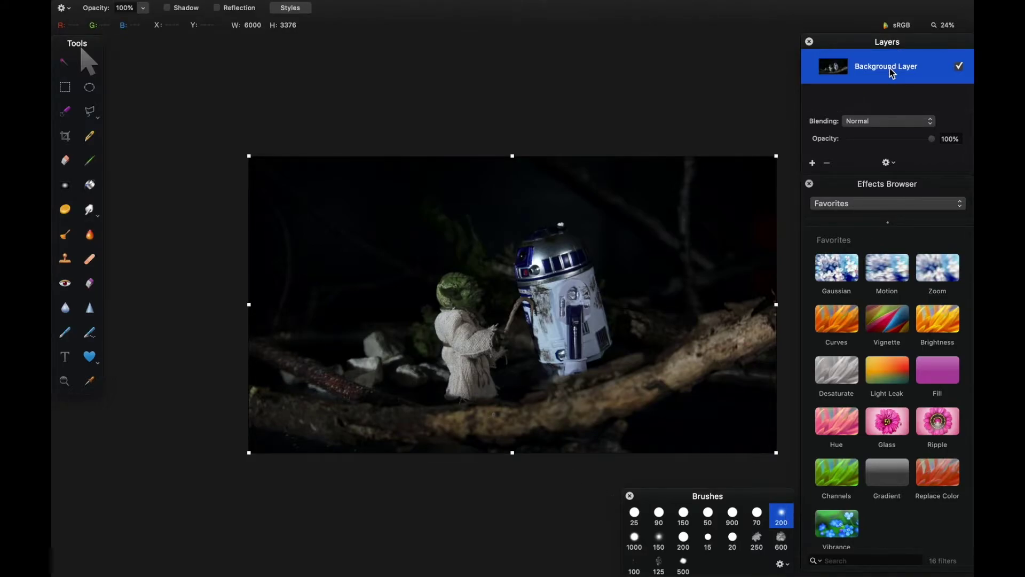
pyautogui.press('super+shift+d')
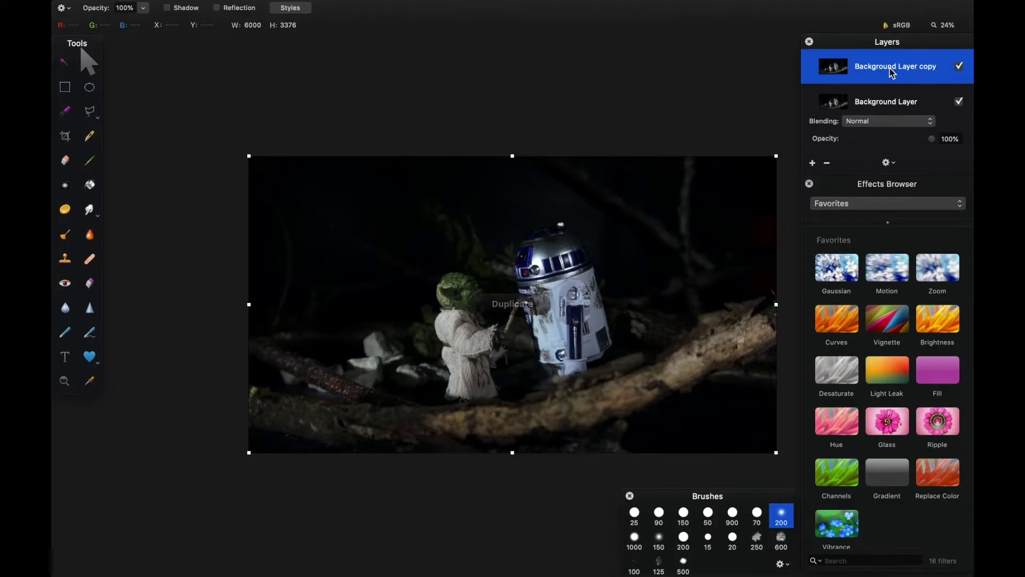
pyautogui.press('super+shift+d')
pyautogui.click(958, 67)
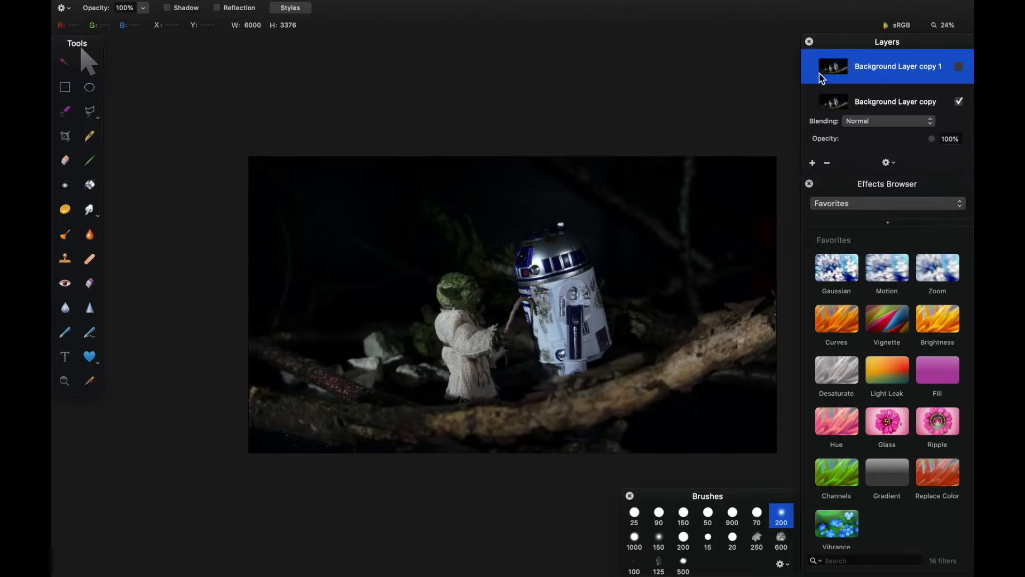
# - Enlarge the Layers list to show all three layers and drop Curves onto the middle copy
pyautogui.moveTo(834, 41); pyautogui.dragTo(806, 43)
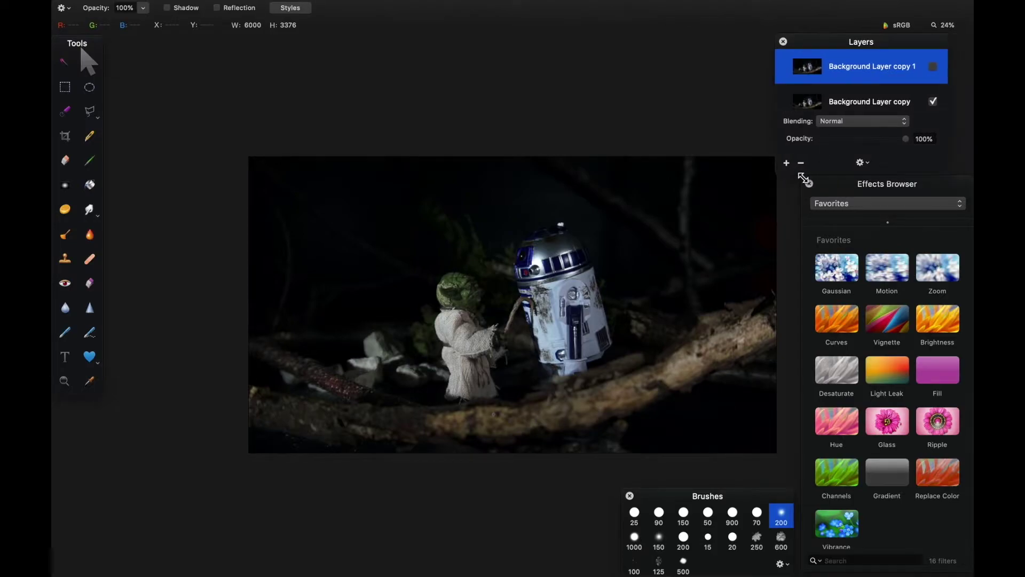
pyautogui.moveTo(806, 177); pyautogui.dragTo(822, 282)
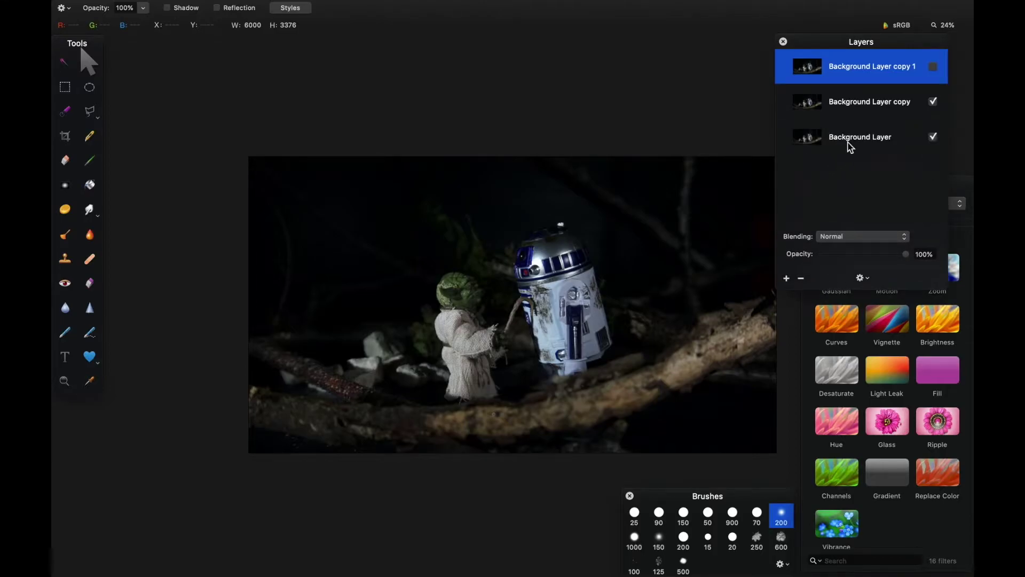
pyautogui.click(857, 106)
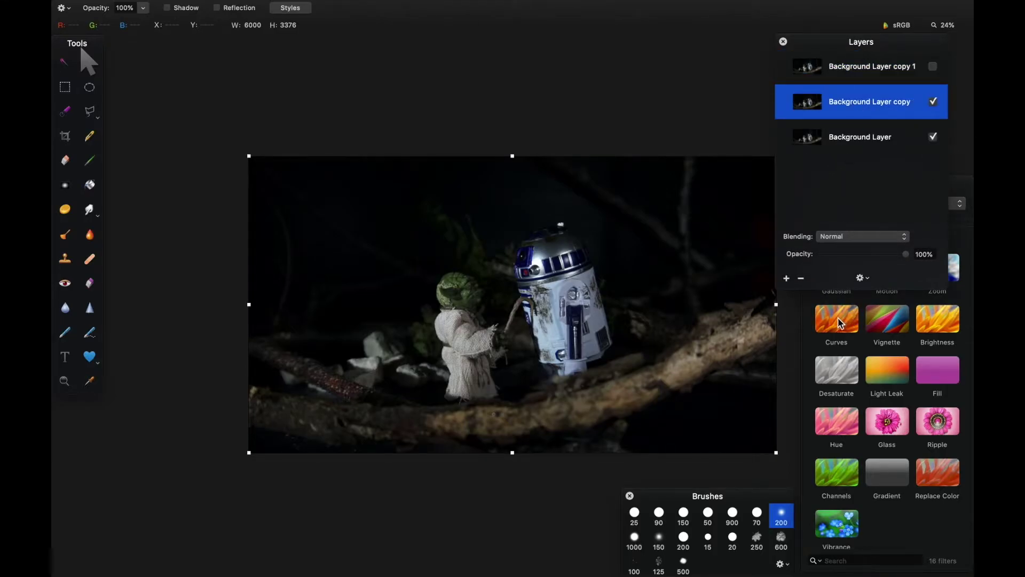
pyautogui.moveTo(837, 318); pyautogui.dragTo(841, 105)
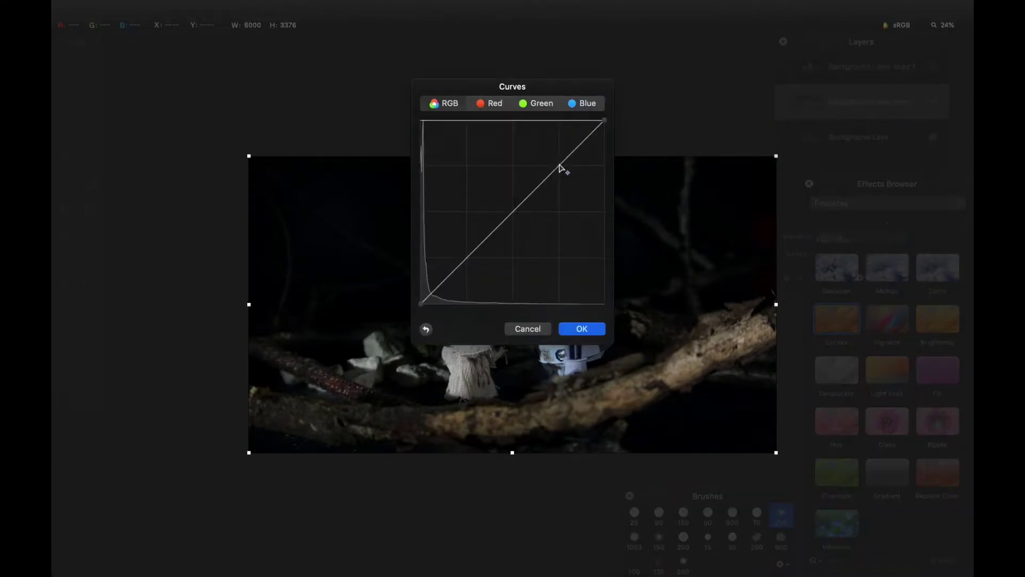
# - Raise the Green curve on the middle copy for a strong green tint
pyautogui.click(528, 101)
pyautogui.moveTo(541, 89); pyautogui.dragTo(249, 83)
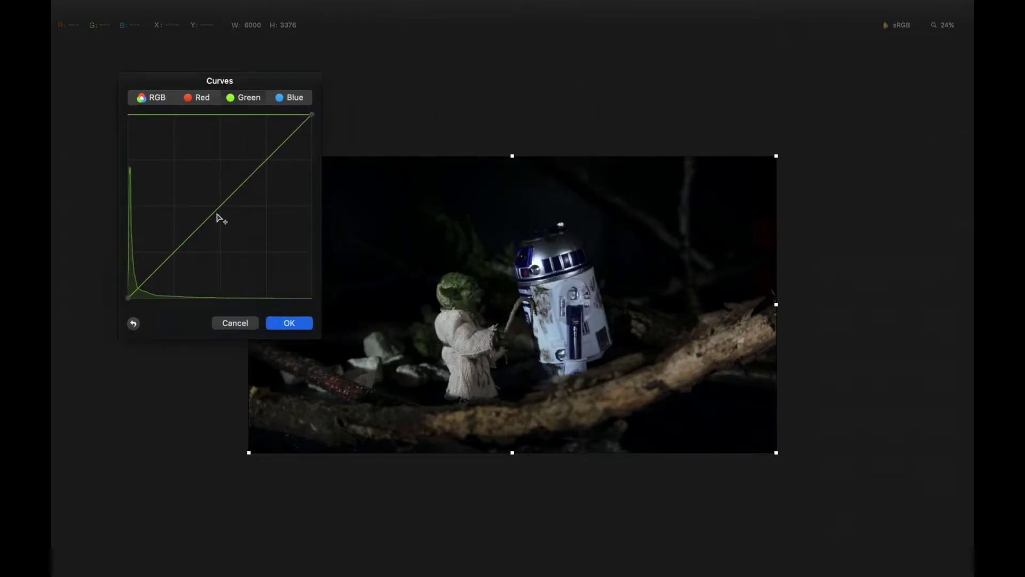
pyautogui.moveTo(222, 207); pyautogui.dragTo(209, 179)
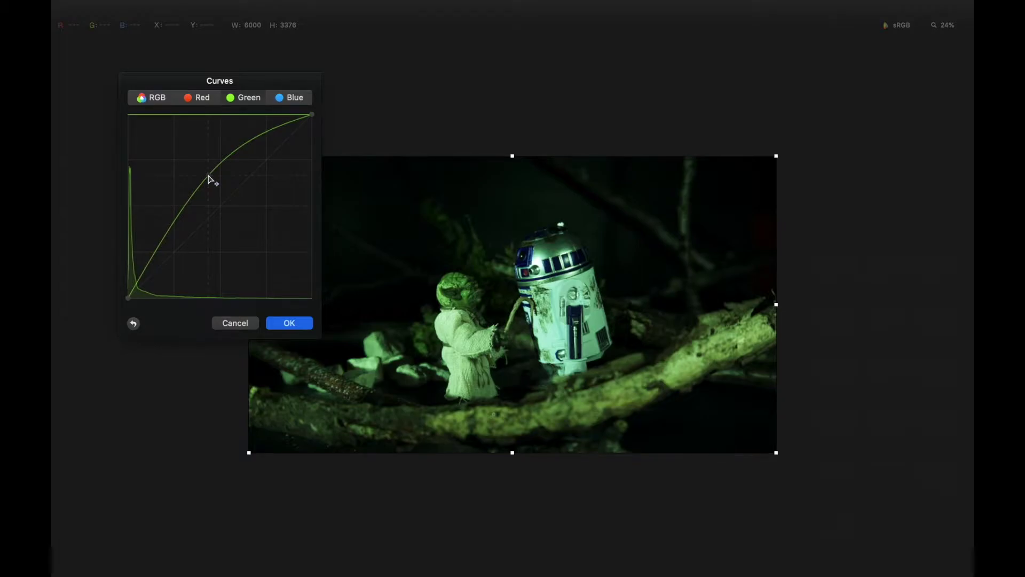
pyautogui.moveTo(208, 177); pyautogui.dragTo(204, 178)
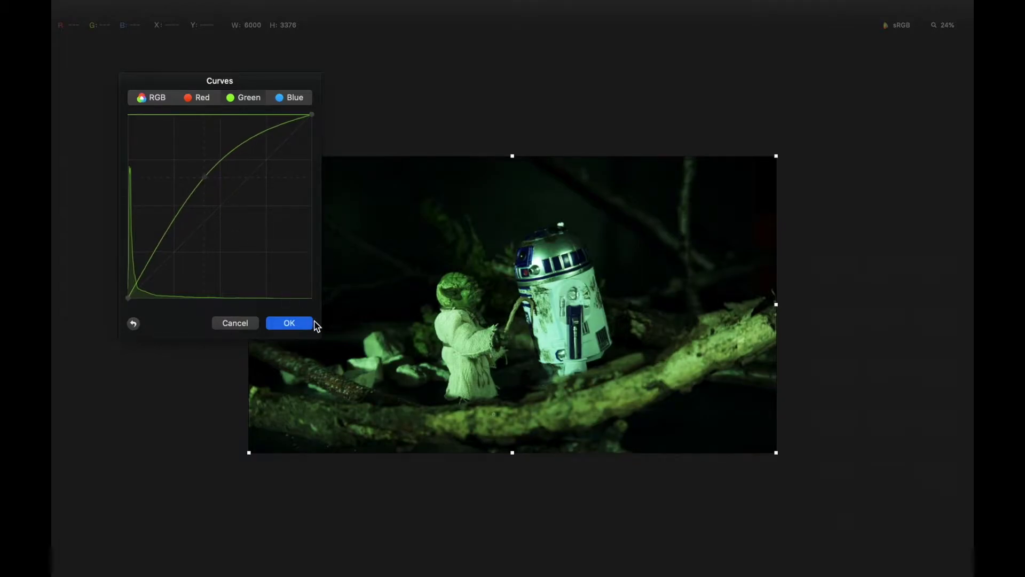
pyautogui.press('Return')
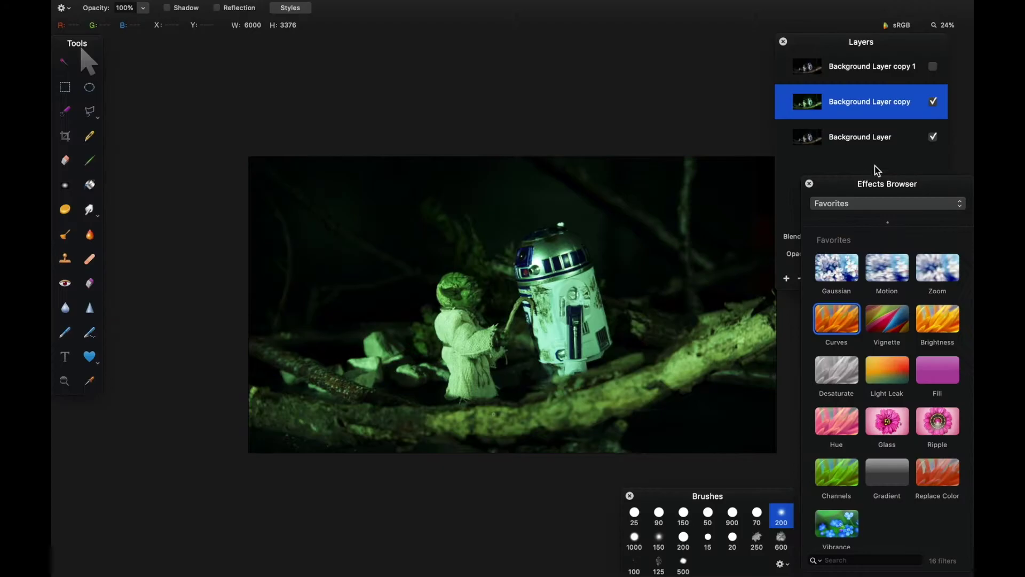
# - Show the top copy again and raise its Blue curve for a blue tint
pyautogui.click(932, 68)
pyautogui.click(933, 66)
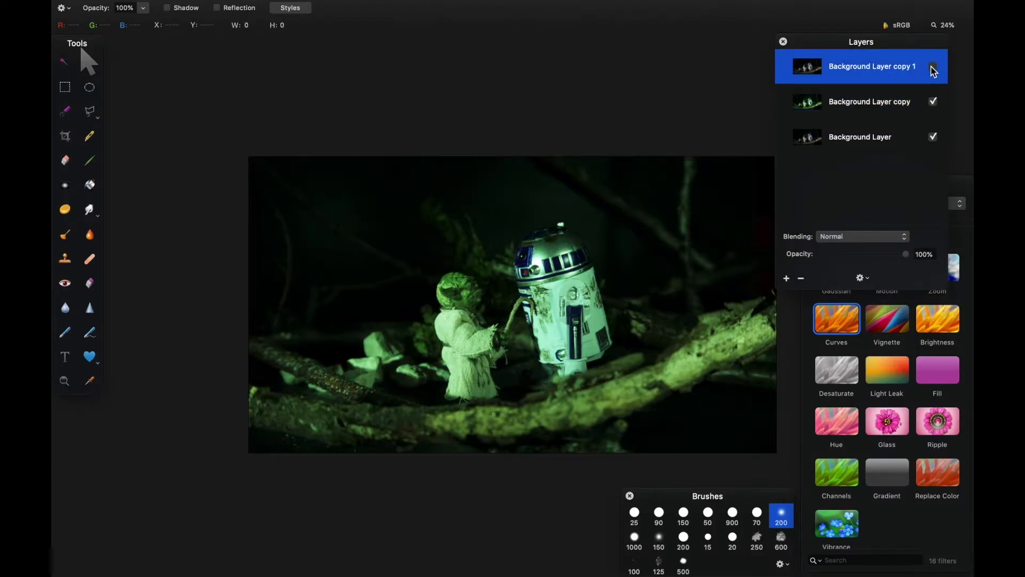
pyautogui.moveTo(841, 319); pyautogui.dragTo(811, 68)
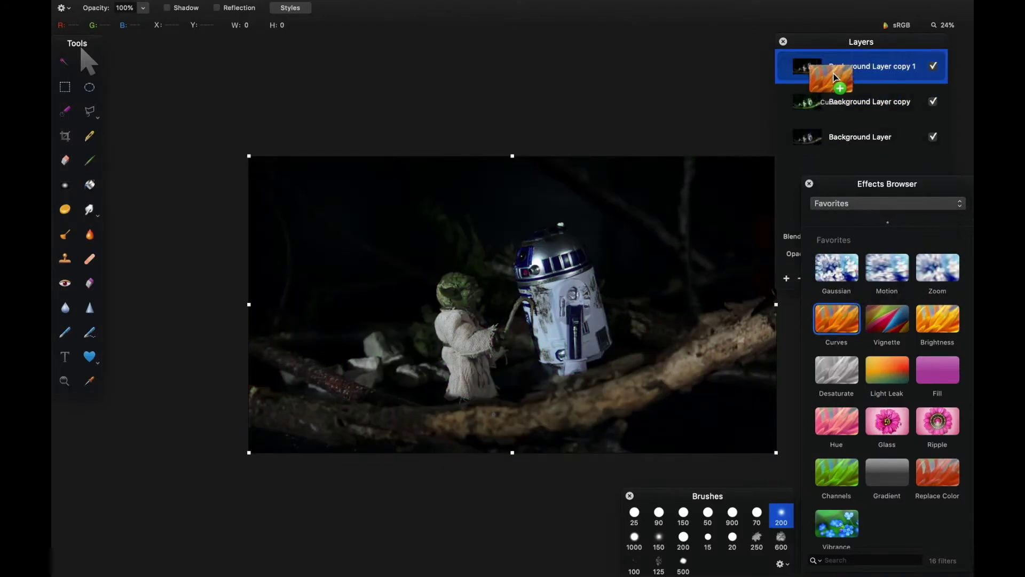
pyautogui.click(283, 98)
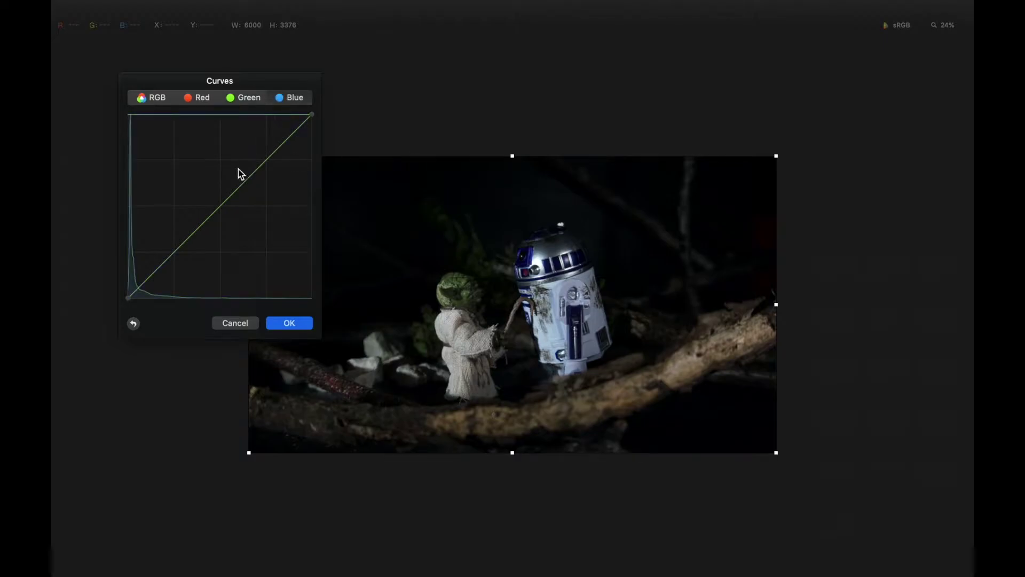
pyautogui.moveTo(219, 210); pyautogui.dragTo(183, 171)
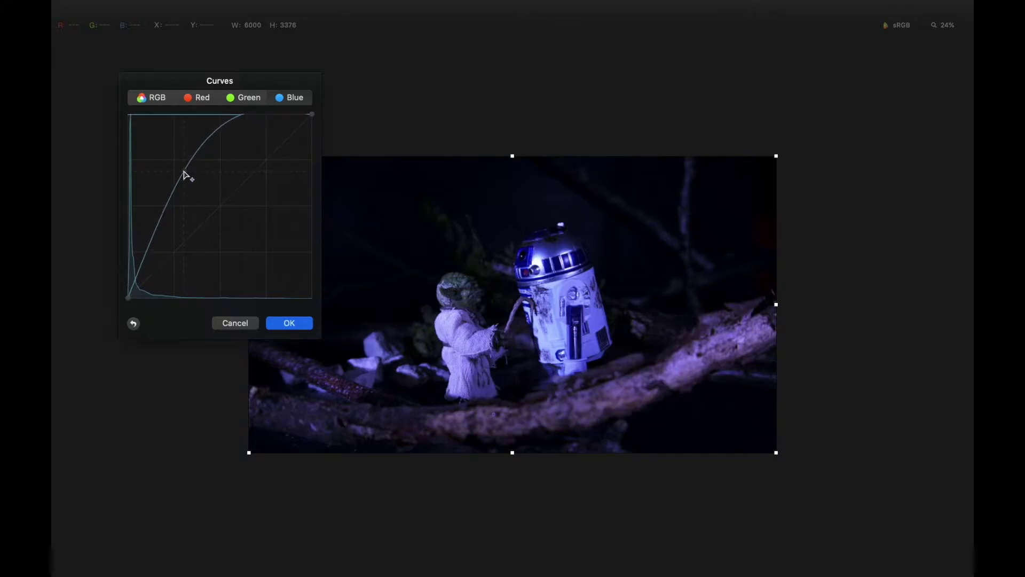
pyautogui.click(289, 323)
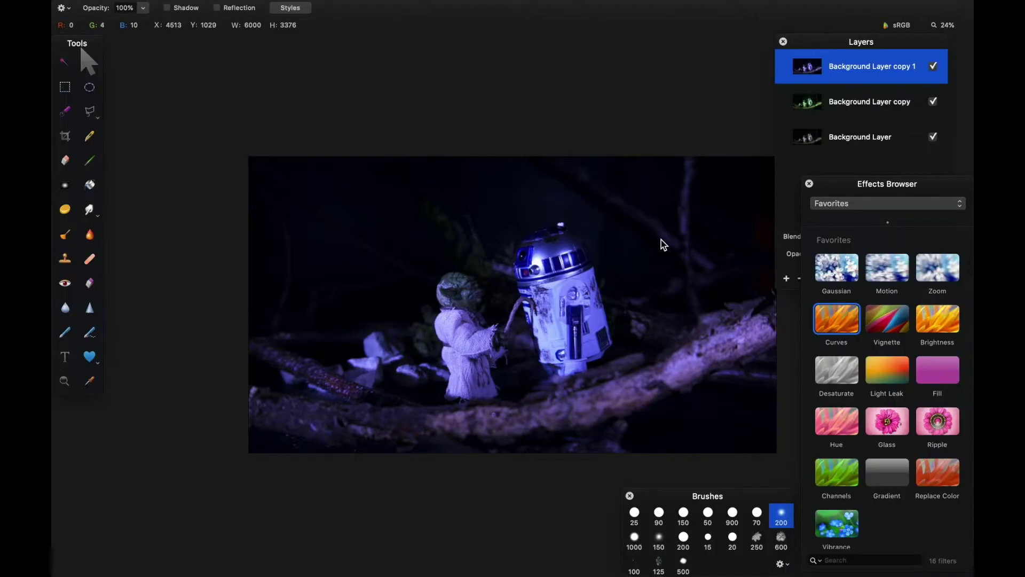
# - Add layer masks to the top and middle layer copies
pyautogui.rightClick(847, 65)
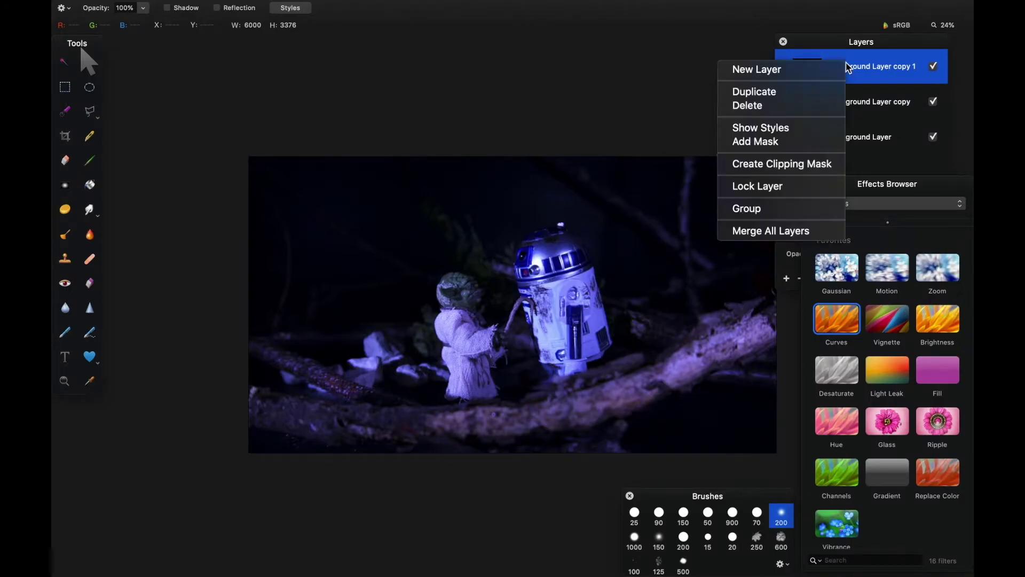
pyautogui.click(773, 143)
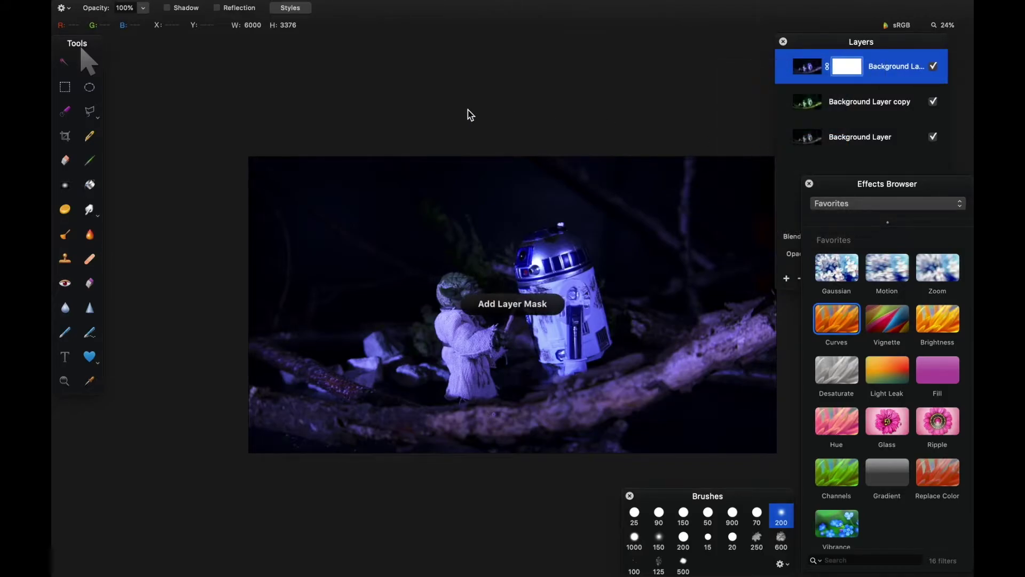
pyautogui.click(857, 110)
pyautogui.rightClick(858, 110)
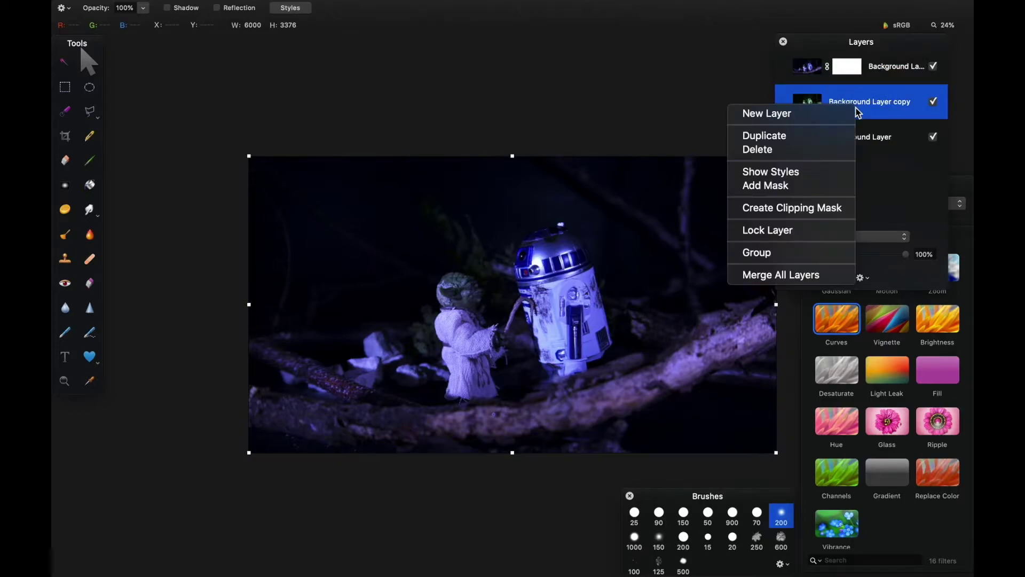
pyautogui.click(798, 188)
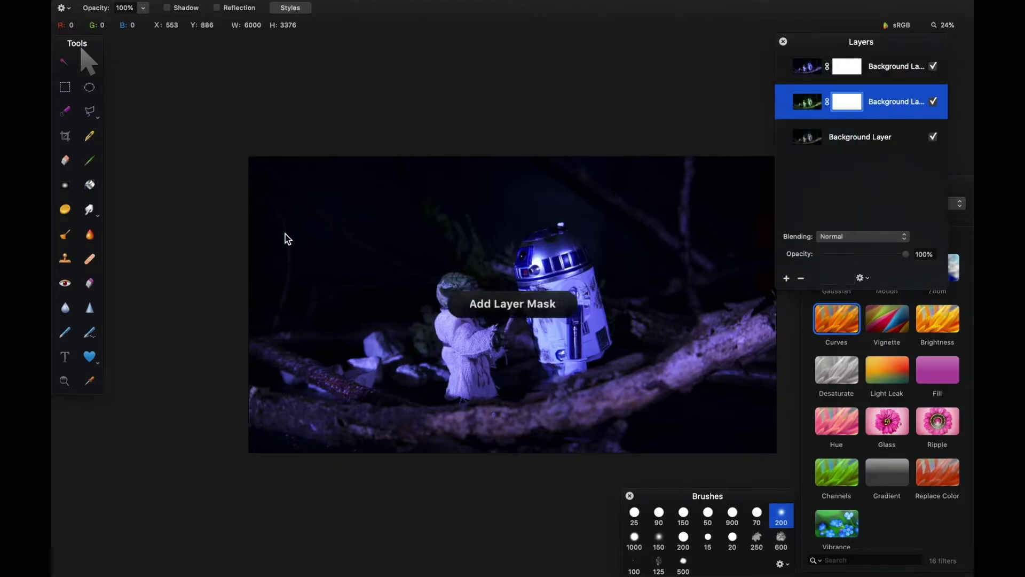
# - Fill both copies' masks black to hide the tints, then select the background layer
pyautogui.click(93, 185)
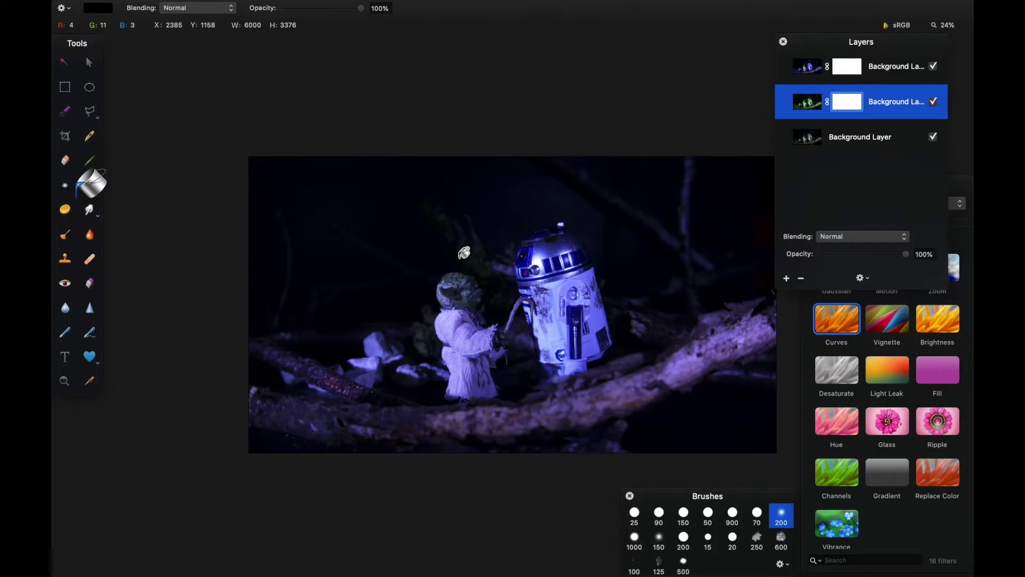
pyautogui.click(820, 71)
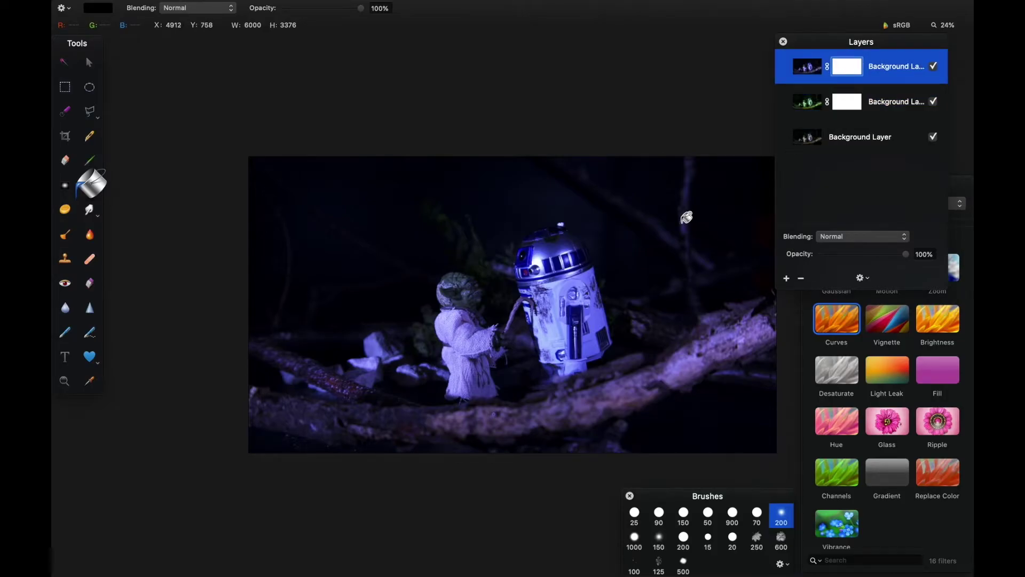
pyautogui.press('super+i')
pyautogui.click(852, 111)
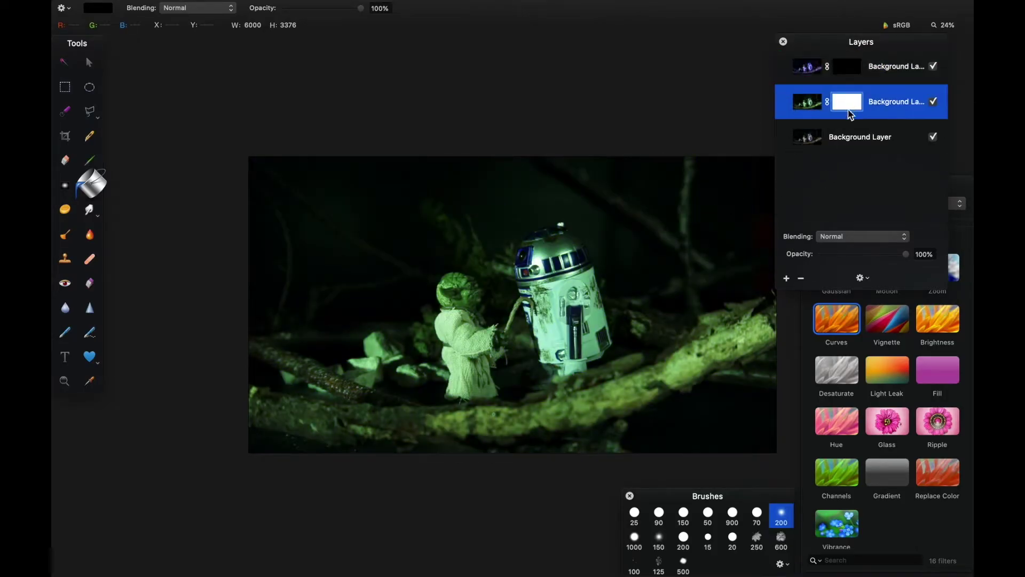
pyautogui.click(634, 270)
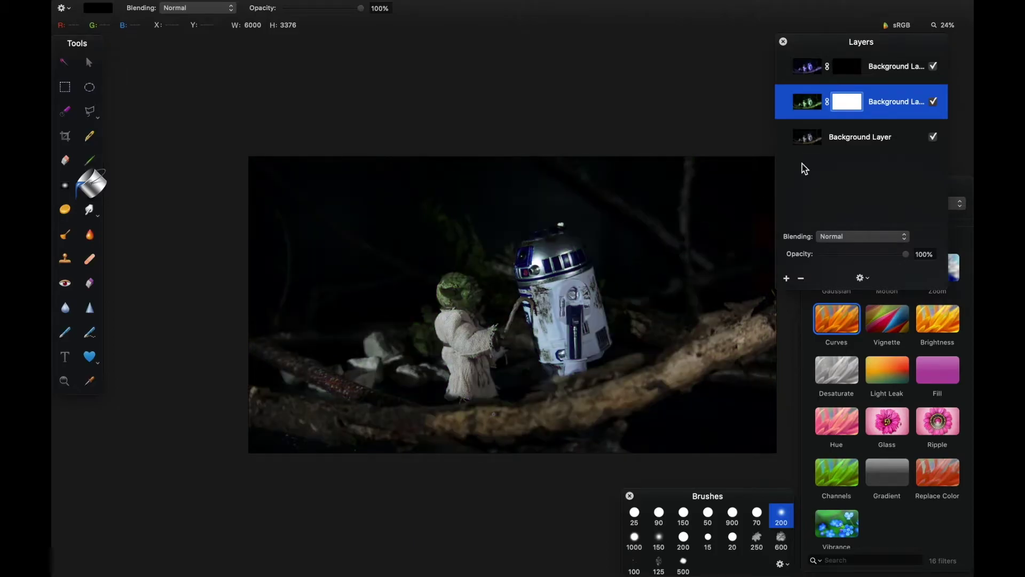
pyautogui.click(841, 139)
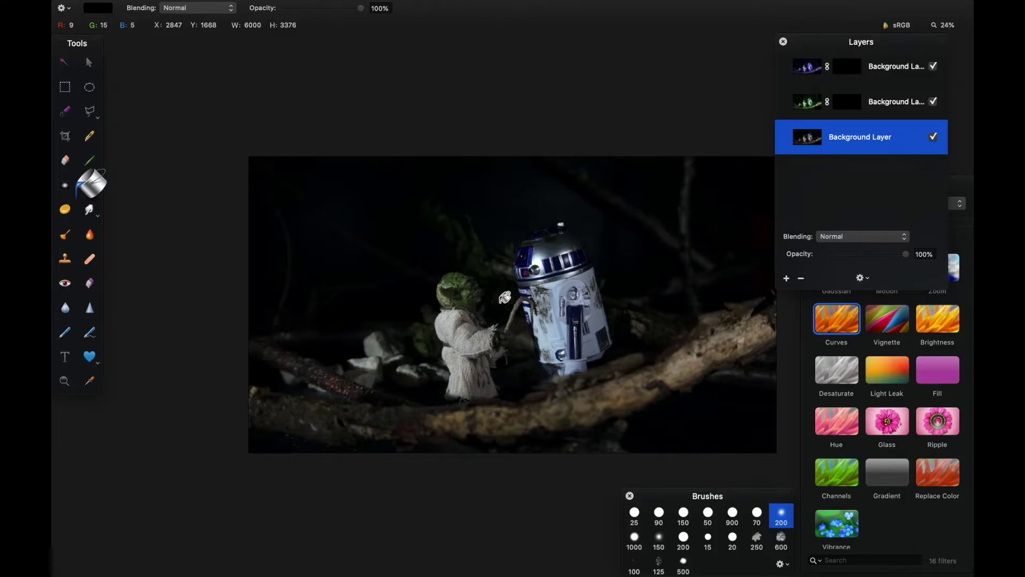
# - Target the green copy's mask with a white brush at 30% opacity
pyautogui.scroll(5, 505, 297)
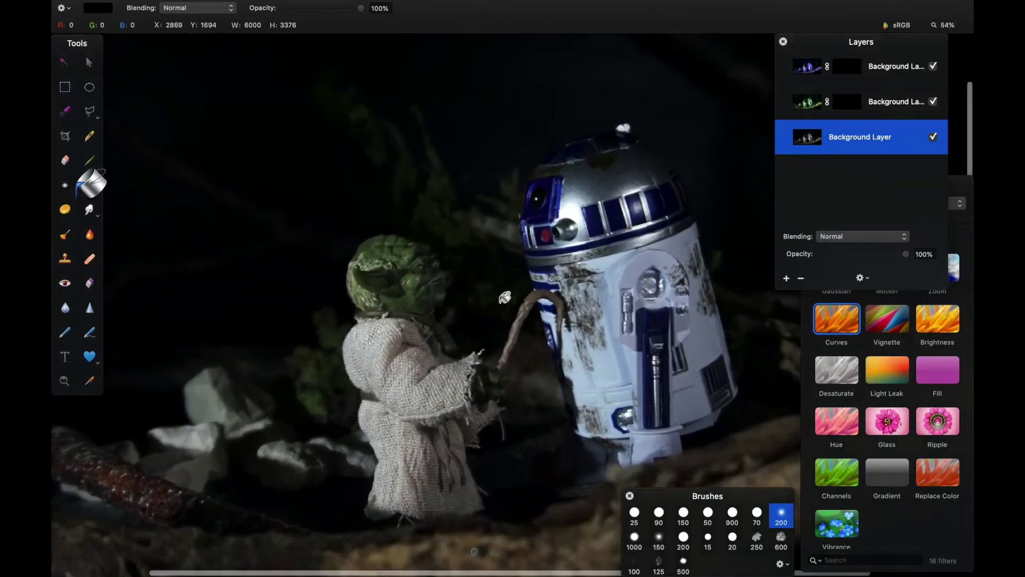
pyautogui.scroll(2, 505, 297)
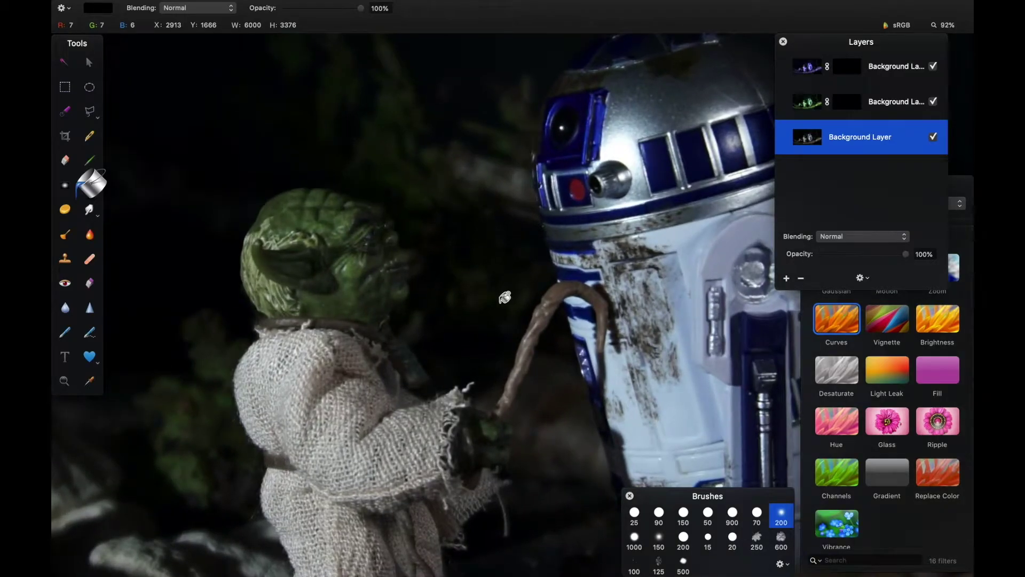
pyautogui.click(846, 110)
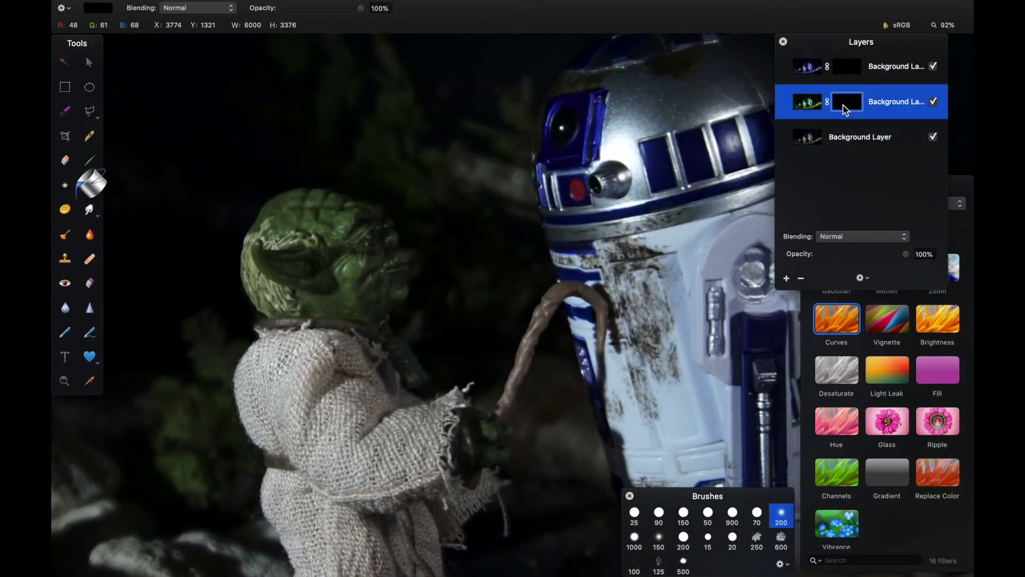
pyautogui.click(89, 161)
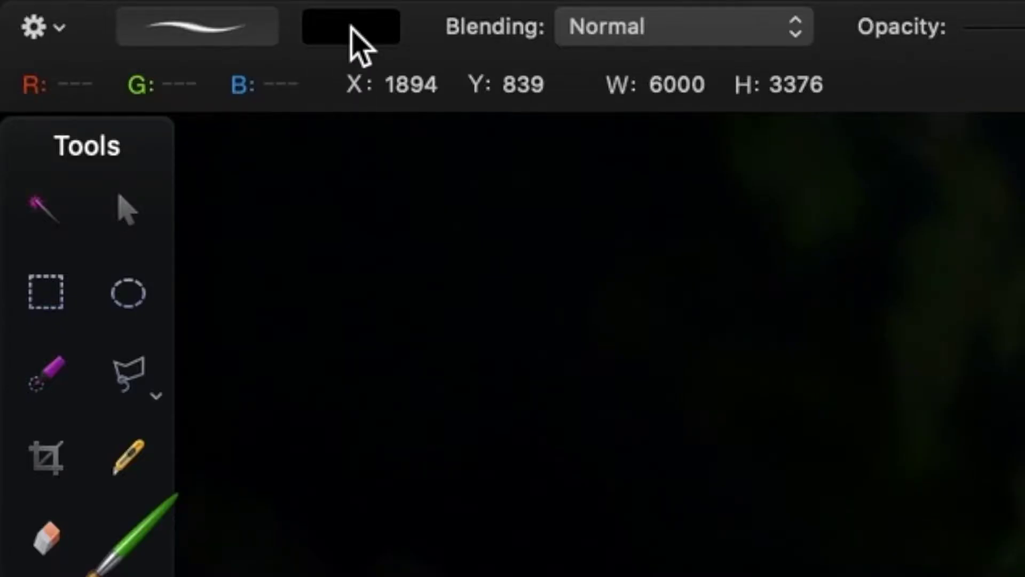
pyautogui.press('x')
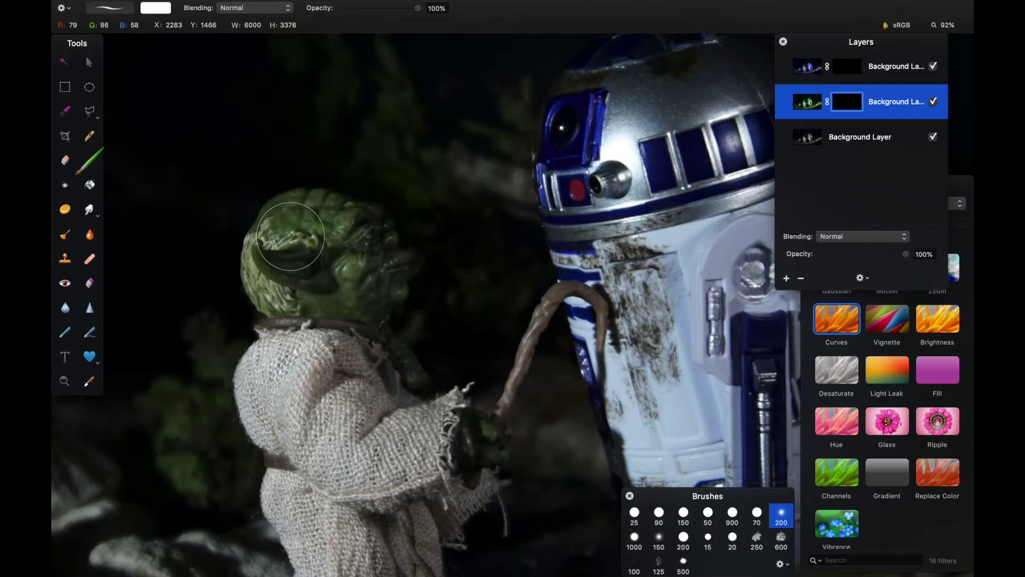
pyautogui.click(286, 224)
pyautogui.moveTo(286, 221)
pyautogui.mouseDown()
pyautogui.moveTo(282, 210)
pyautogui.moveTo(263, 247)
pyautogui.mouseUp()
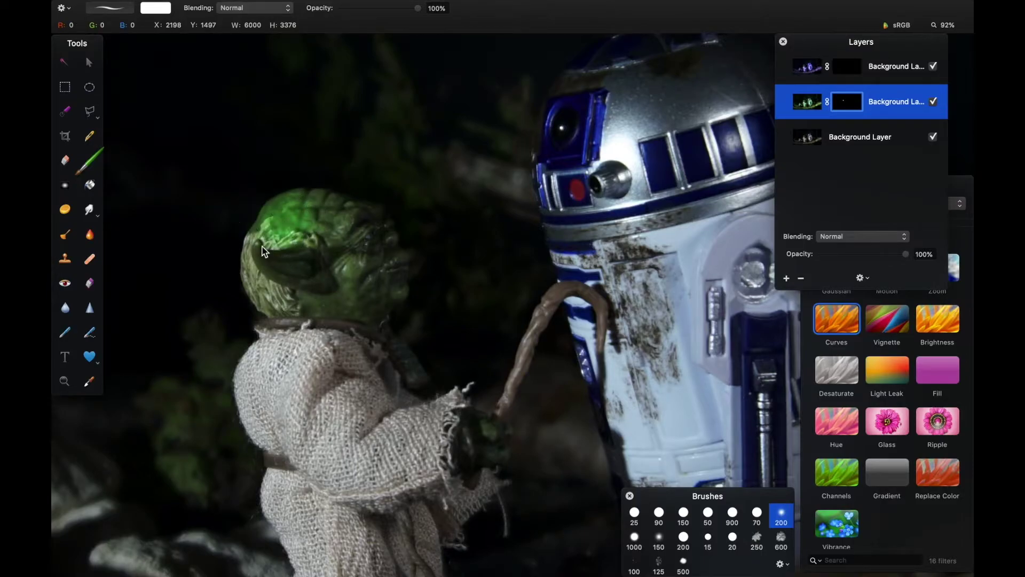
pyautogui.press('super+z')
pyautogui.press('super+z')
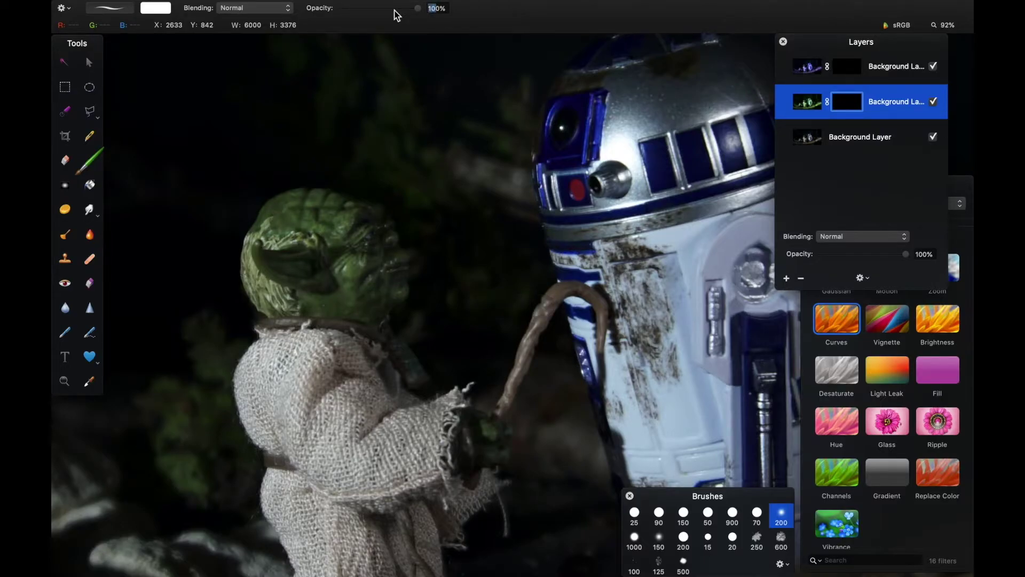
pyautogui.write('30')
pyautogui.press('Return')
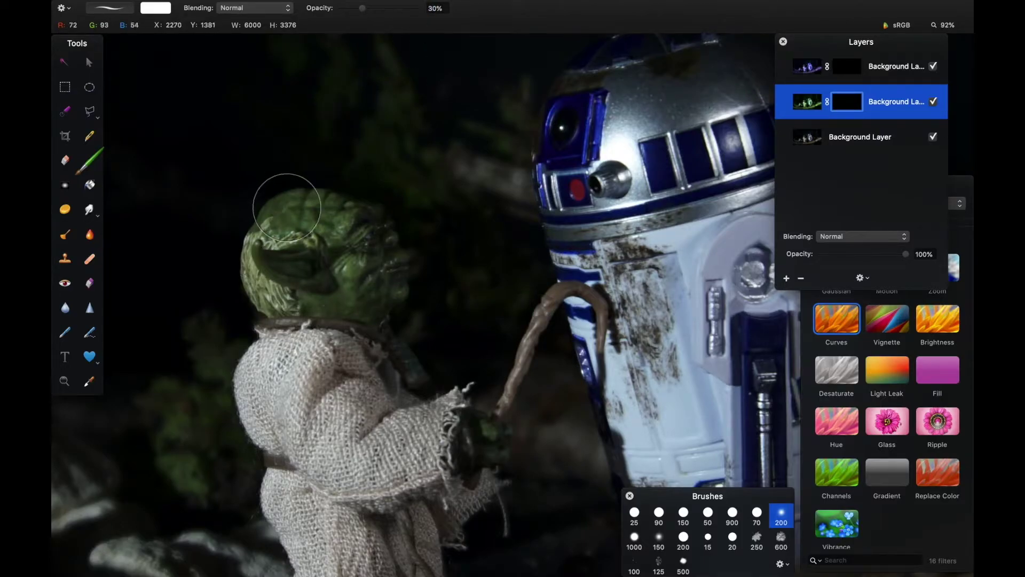
# - Paint a soft green glow over Yoda's head, hand and cheek
pyautogui.moveTo(280, 183)
pyautogui.mouseDown()
pyautogui.moveTo(286, 213)
pyautogui.moveTo(263, 214)
pyautogui.moveTo(326, 224)
pyautogui.moveTo(327, 209)
pyautogui.moveTo(337, 266)
pyautogui.moveTo(355, 251)
pyautogui.moveTo(350, 262)
pyautogui.moveTo(251, 263)
pyautogui.moveTo(344, 293)
pyautogui.mouseUp()
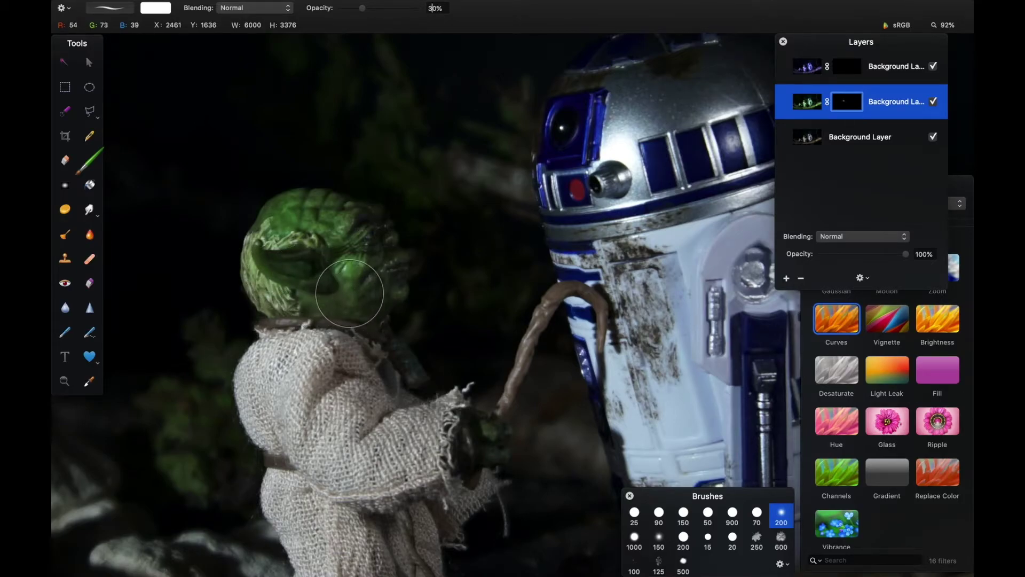
pyautogui.moveTo(448, 362)
pyautogui.mouseDown()
pyautogui.moveTo(485, 418)
pyautogui.moveTo(485, 440)
pyautogui.mouseUp()
pyautogui.scroll(-1, 401, 361)
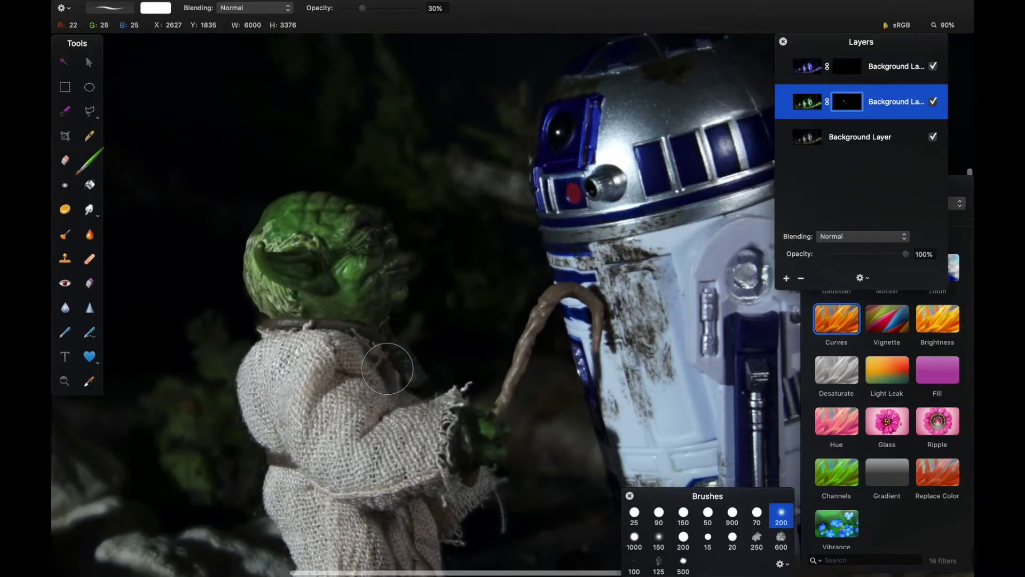
pyautogui.scroll(-3, 388, 368)
pyautogui.scroll(6, 388, 368)
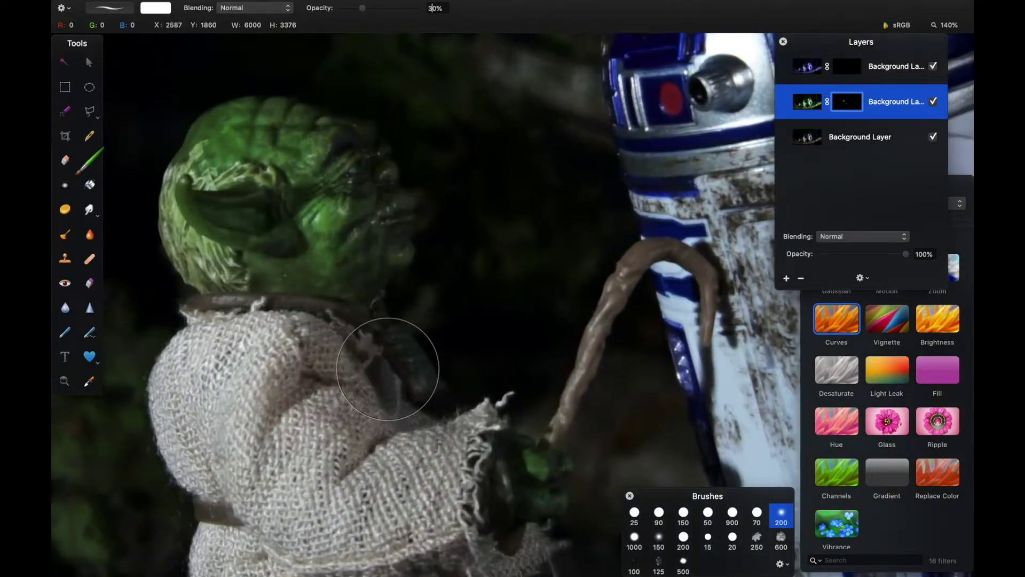
pyautogui.moveTo(336, 229)
pyautogui.mouseDown()
pyautogui.moveTo(366, 231)
pyautogui.moveTo(315, 206)
pyautogui.moveTo(304, 165)
pyautogui.moveTo(281, 150)
pyautogui.moveTo(301, 144)
pyautogui.moveTo(259, 114)
pyautogui.mouseUp()
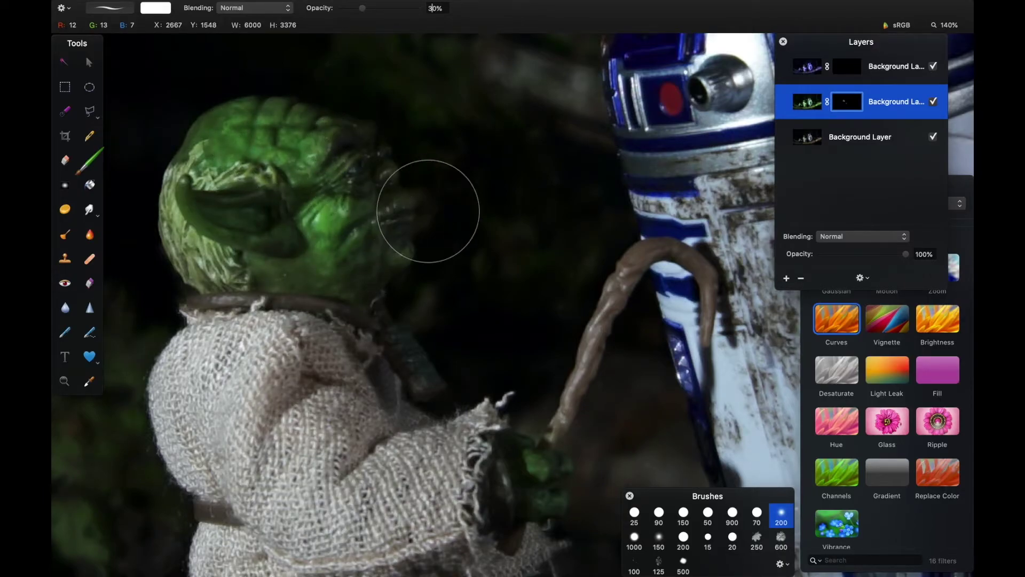
pyautogui.scroll(5, 428, 210)
pyautogui.hscroll(5, 428, 211)
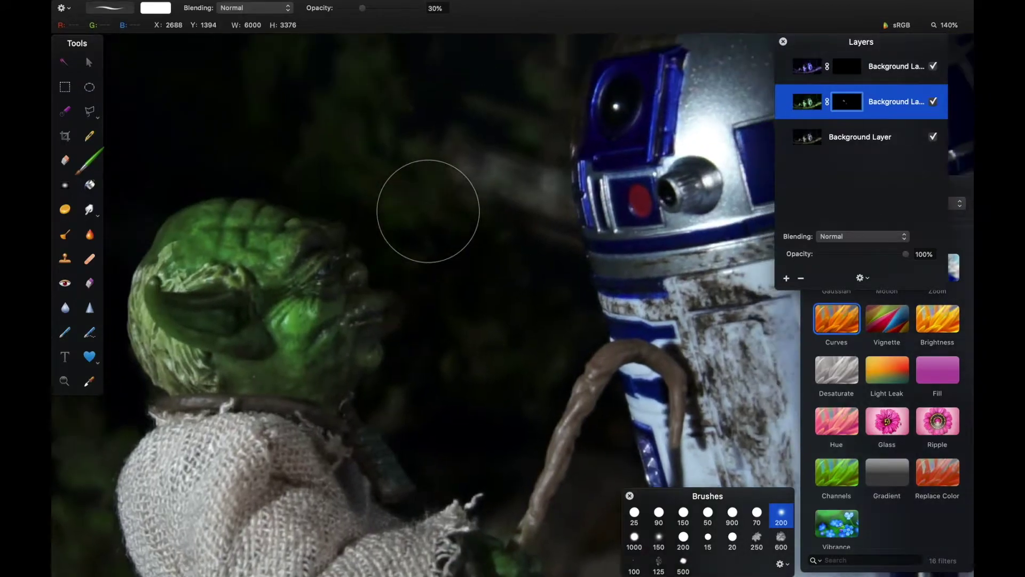
# - Paint a blue highlight onto R2-D2's dome through the blue copy's mask
pyautogui.scroll(2, 428, 211)
pyautogui.hscroll(2, 429, 211)
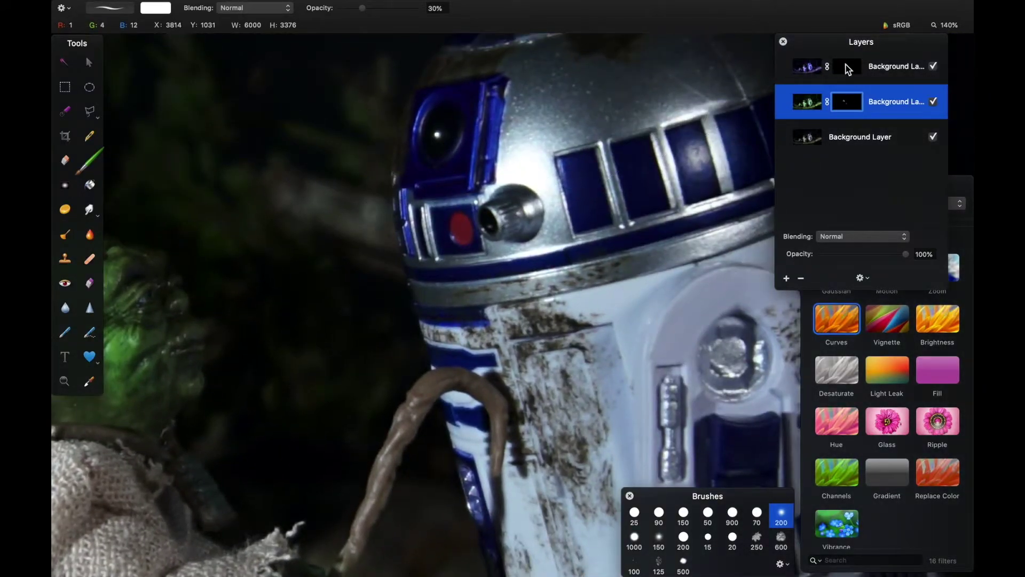
pyautogui.click(846, 66)
pyautogui.scroll(5, 620, 107)
pyautogui.hscroll(1, 620, 106)
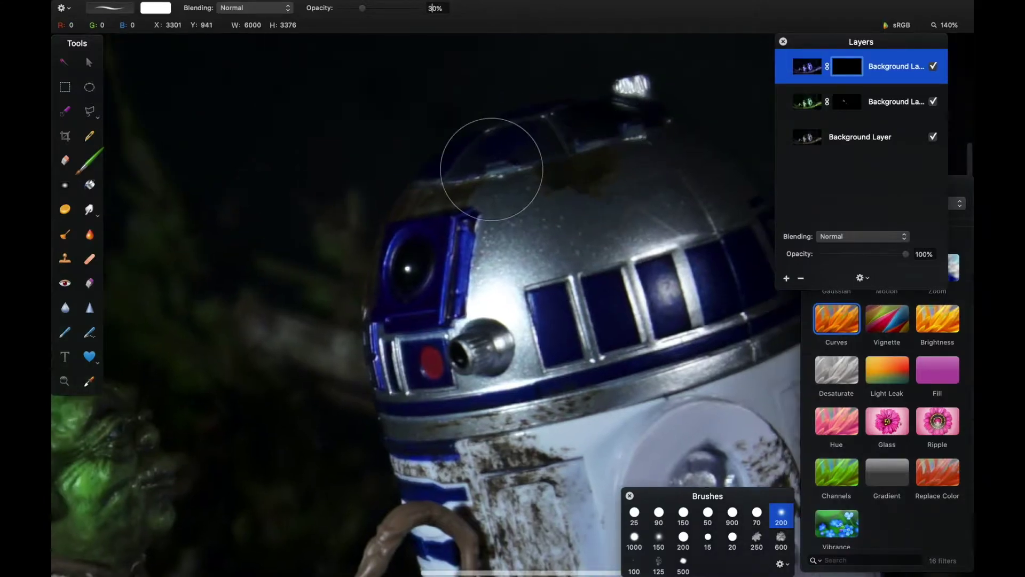
pyautogui.moveTo(491, 169)
pyautogui.mouseDown()
pyautogui.moveTo(505, 182)
pyautogui.moveTo(438, 248)
pyautogui.moveTo(439, 283)
pyautogui.moveTo(446, 227)
pyautogui.moveTo(446, 302)
pyautogui.moveTo(423, 363)
pyautogui.moveTo(574, 334)
pyautogui.moveTo(572, 315)
pyautogui.moveTo(581, 320)
pyautogui.moveTo(566, 369)
pyautogui.mouseUp()
pyautogui.scroll(-5, 534, 363)
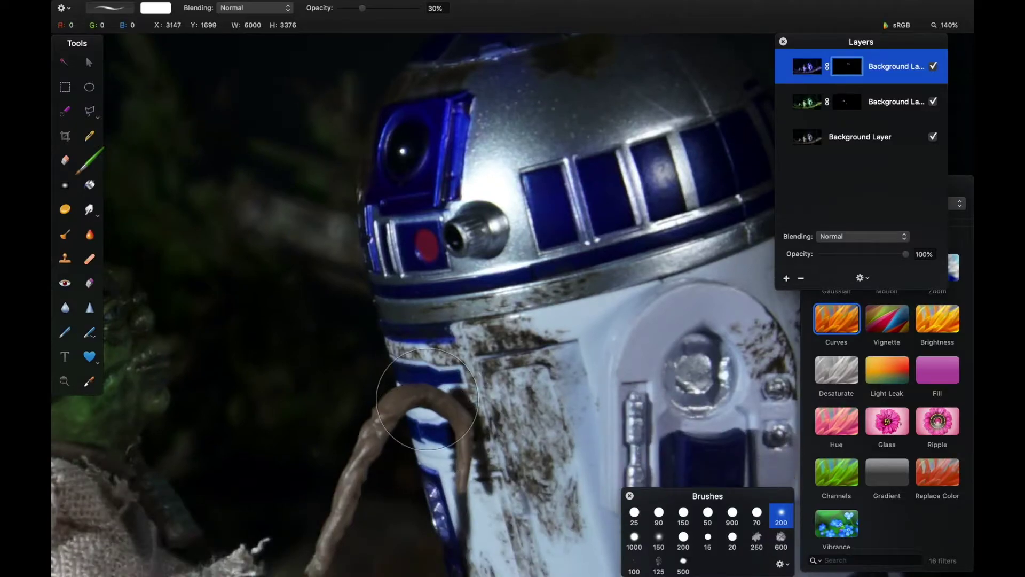
pyautogui.moveTo(427, 398); pyautogui.dragTo(412, 348)
# - Brighten R2-D2's blue body stripe and add the green copy to the layer selection
pyautogui.scroll(-2, 688, 441)
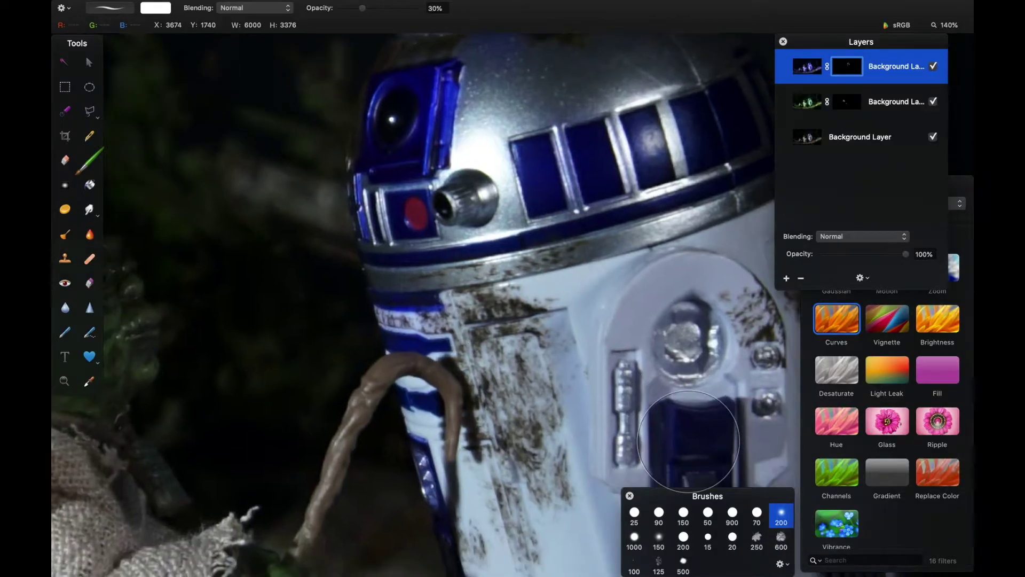
pyautogui.scroll(-7, 689, 441)
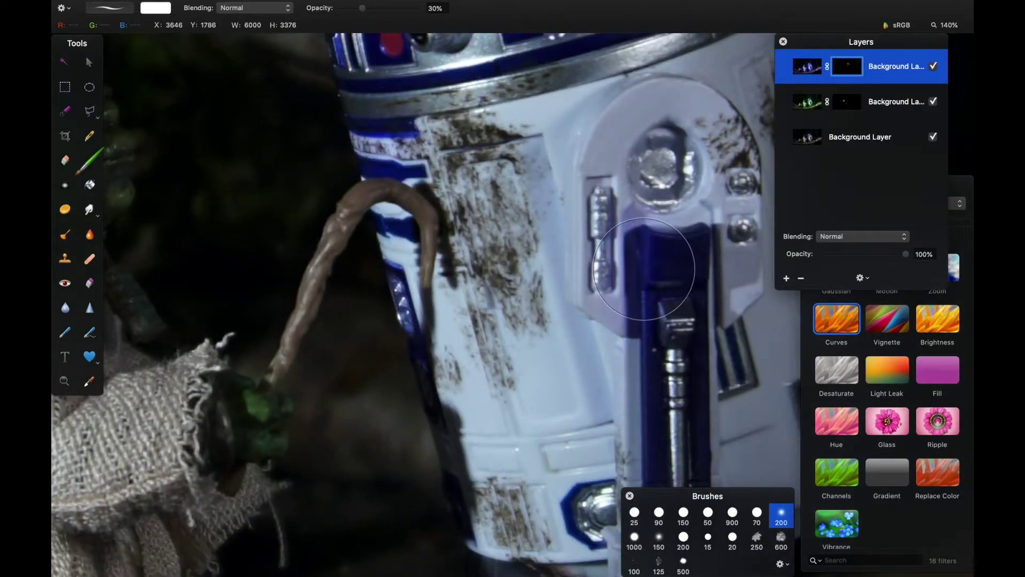
pyautogui.moveTo(643, 268)
pyautogui.mouseDown()
pyautogui.moveTo(663, 310)
pyautogui.moveTo(664, 343)
pyautogui.moveTo(663, 267)
pyautogui.moveTo(657, 312)
pyautogui.mouseUp()
pyautogui.scroll(-10, 657, 313)
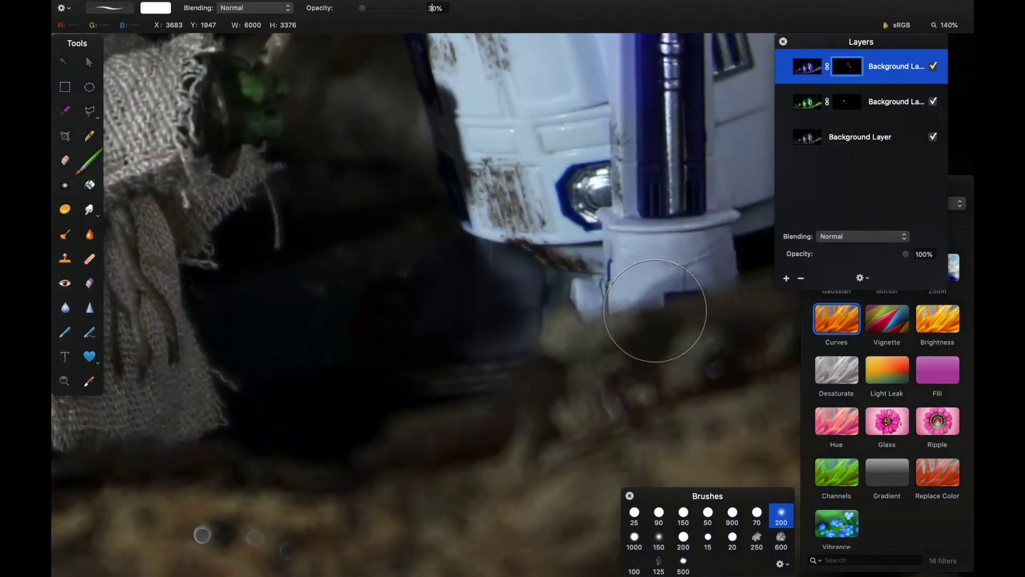
pyautogui.scroll(5, 644, 86)
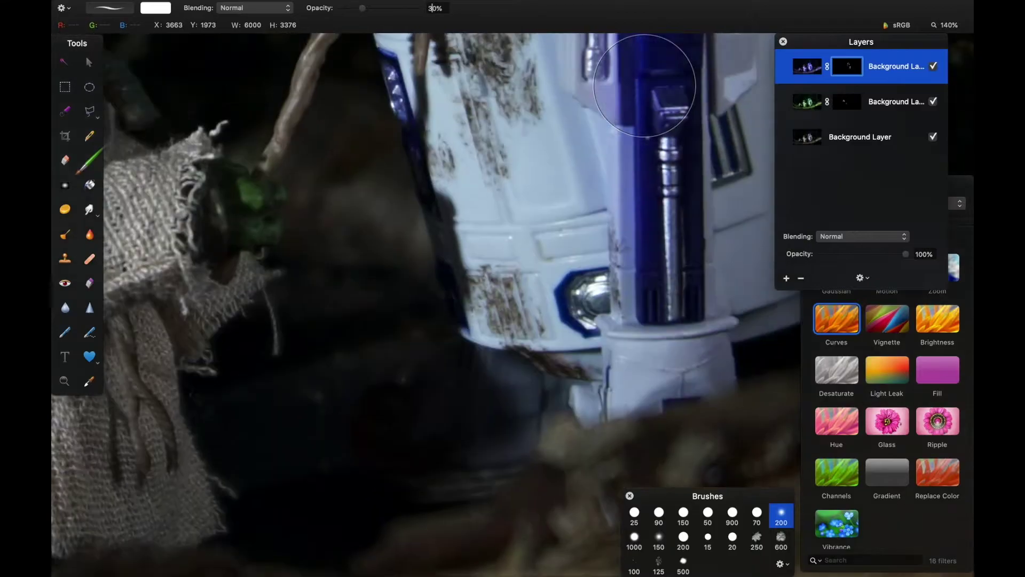
pyautogui.scroll(12, 645, 85)
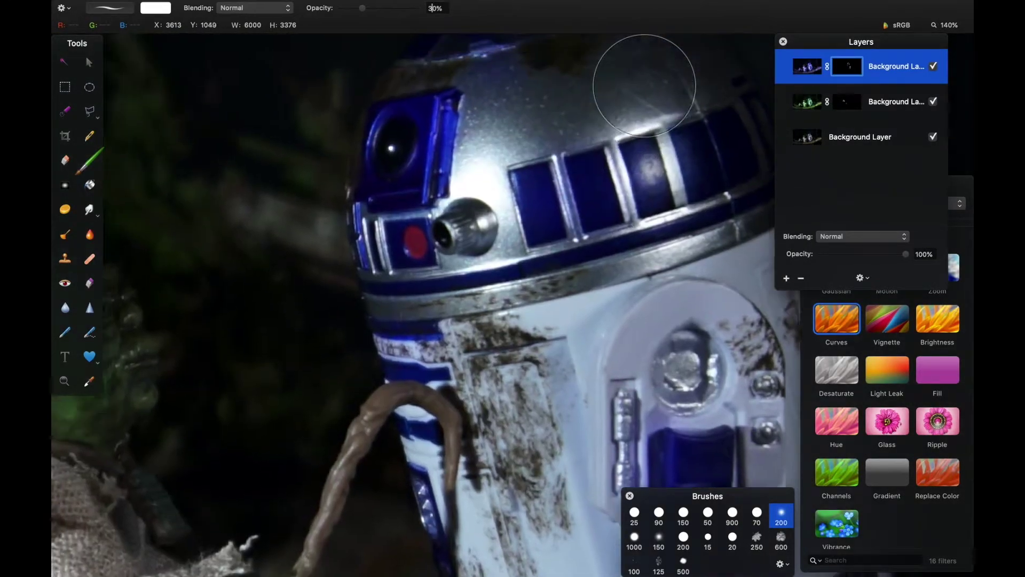
pyautogui.scroll(4, 644, 85)
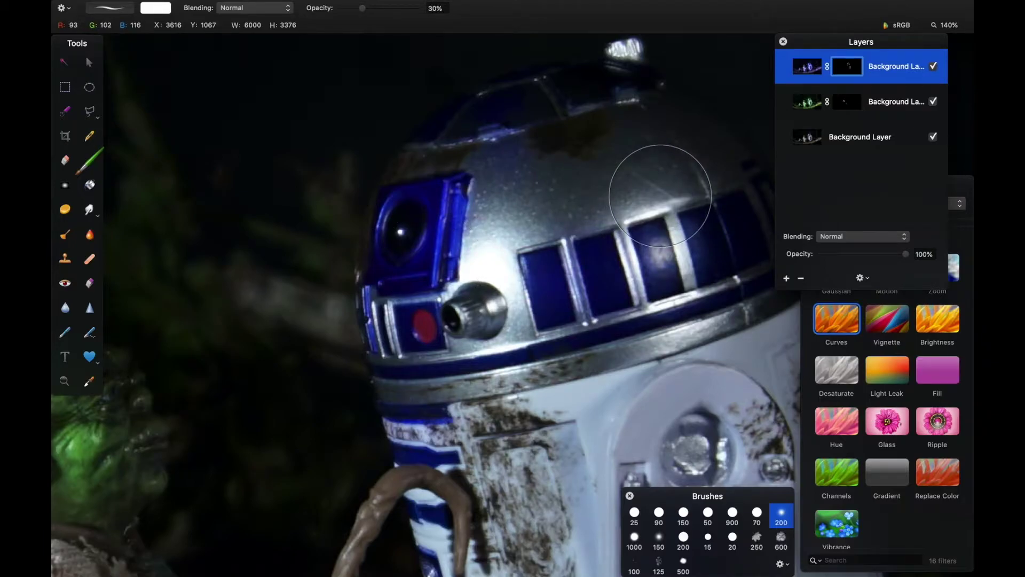
pyautogui.scroll(-5, 660, 196)
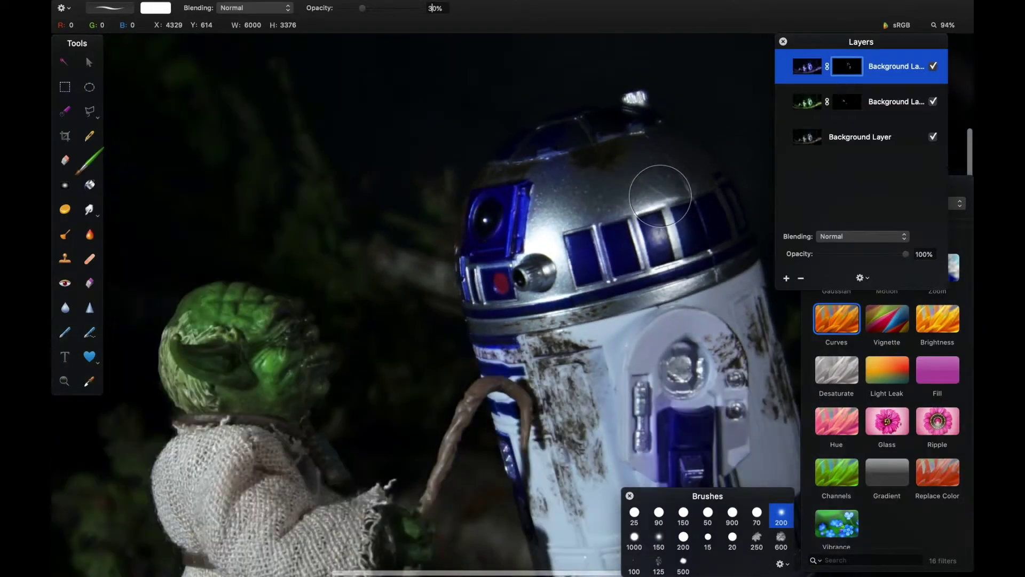
pyautogui.scroll(-2, 660, 196)
pyautogui.scroll(-2, 659, 196)
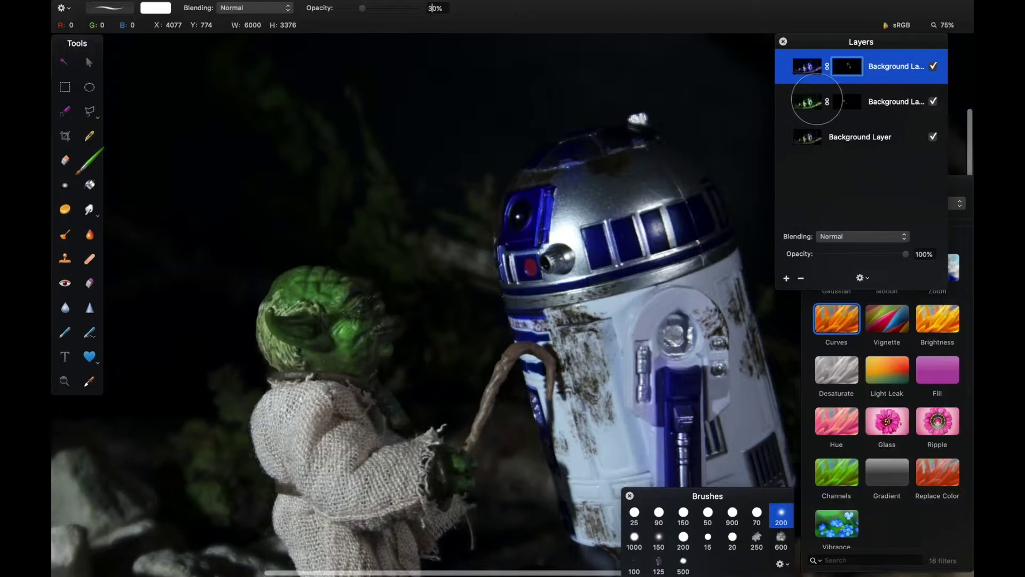
pyautogui.keyDown('shift'); pyautogui.click(809, 105); pyautogui.keyUp('shift')
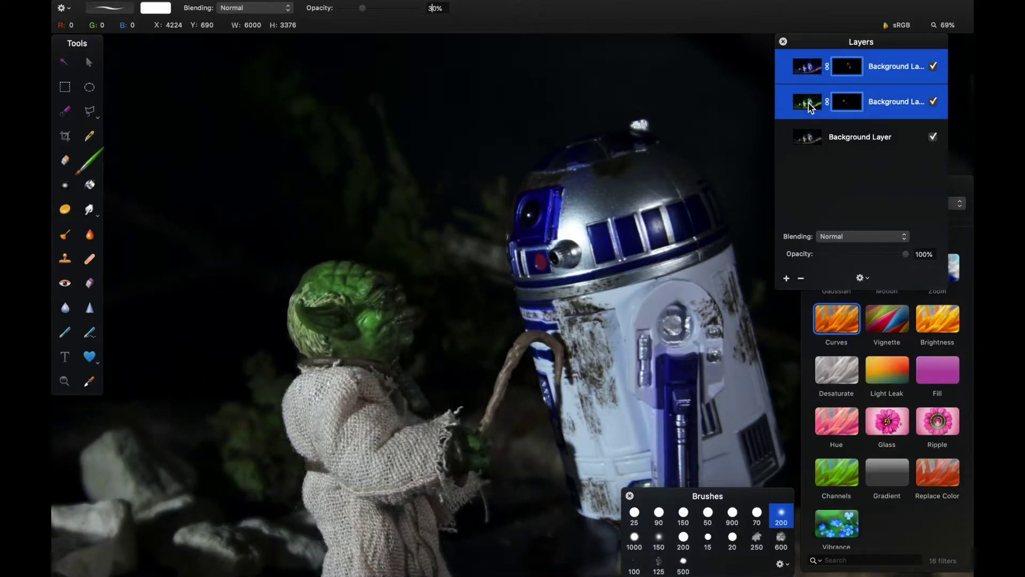
# - Group the two tinted copies as 'Highlights' and add a new empty layer above it
pyautogui.press('super+g')
pyautogui.doubleClick(837, 67)
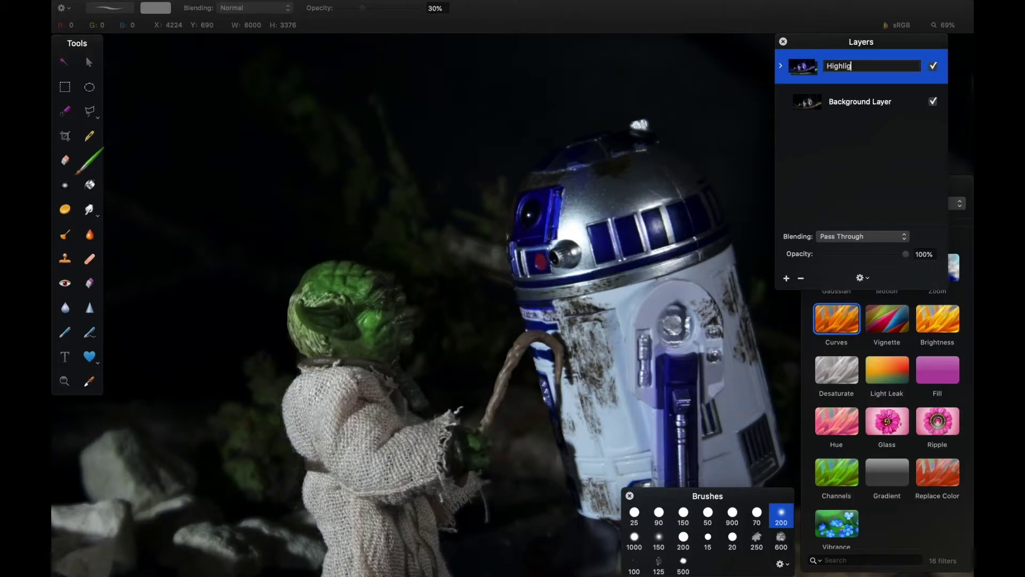
pyautogui.click(850, 91)
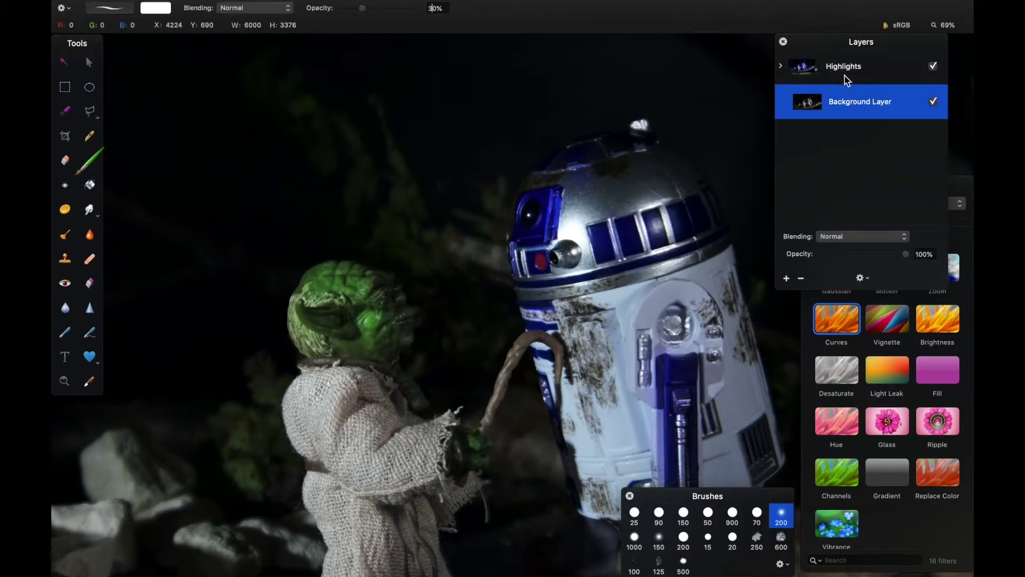
pyautogui.click(847, 78)
pyautogui.rightClick(847, 78)
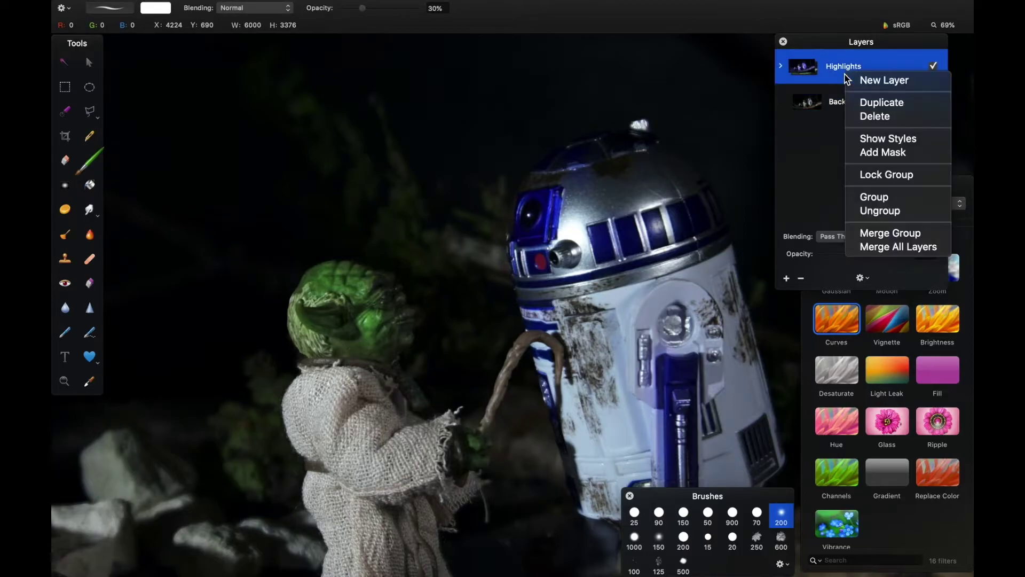
pyautogui.click(859, 79)
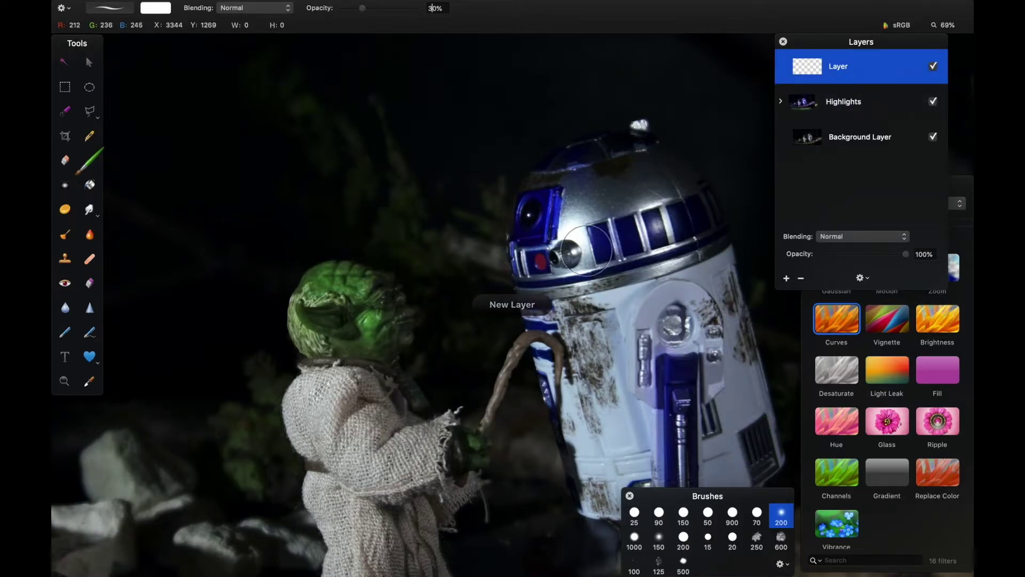
pyautogui.scroll(5, 576, 259)
pyautogui.scroll(2, 576, 259)
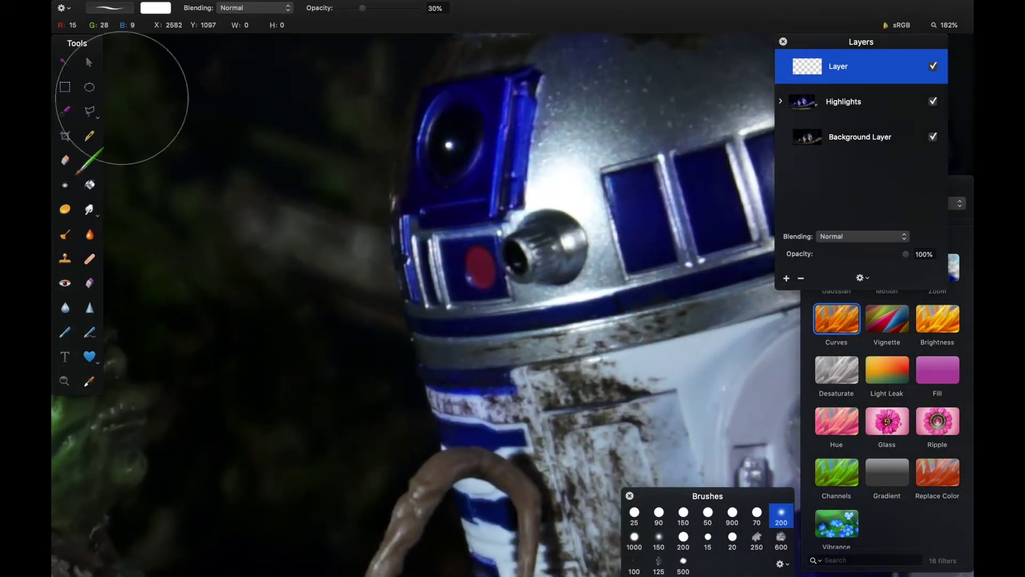
# - Dab a white 70 px dot over R2-D2's red light and name the layer 'Lights'
pyautogui.click(759, 517)
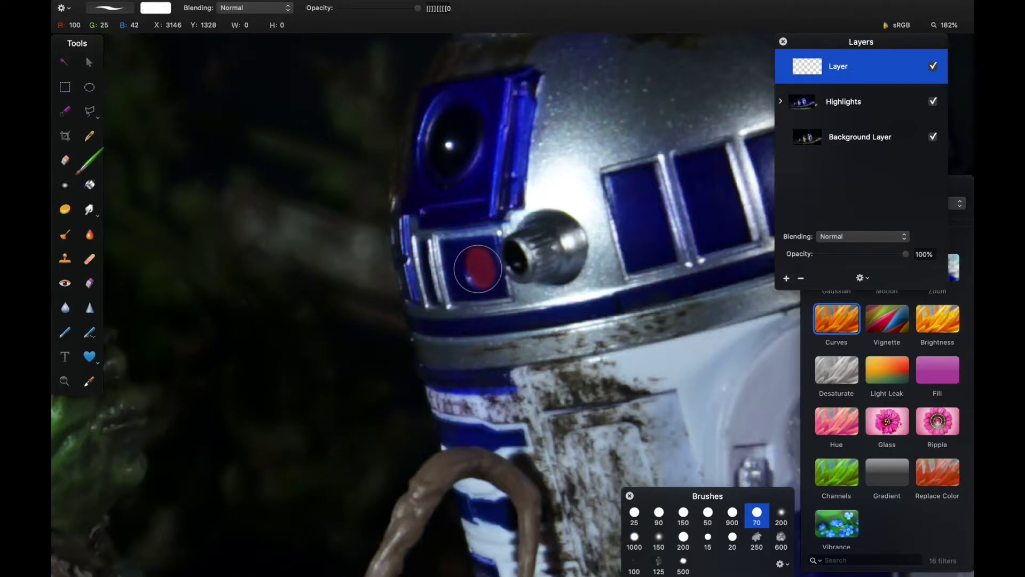
pyautogui.click(478, 269)
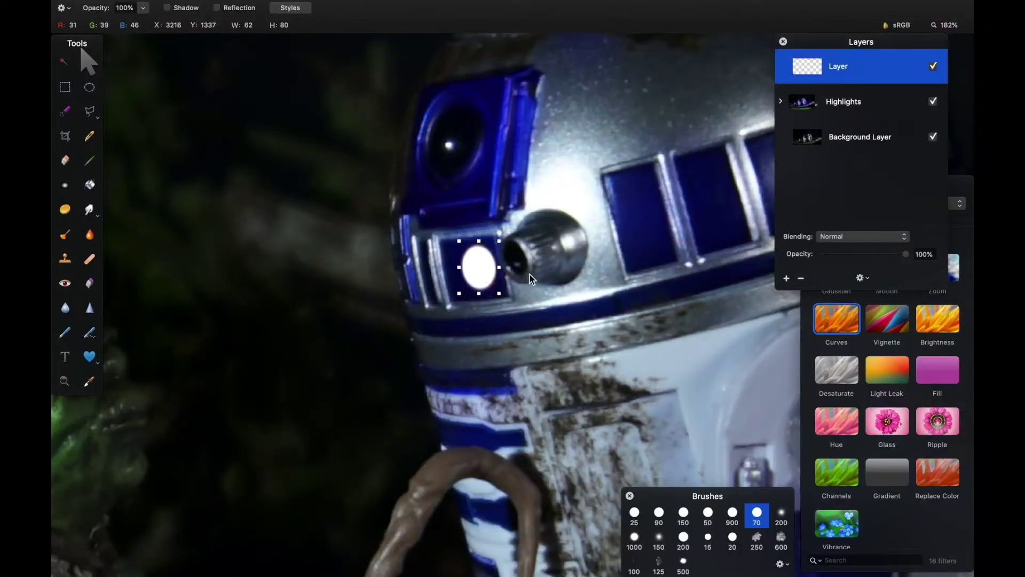
pyautogui.doubleClick(846, 64)
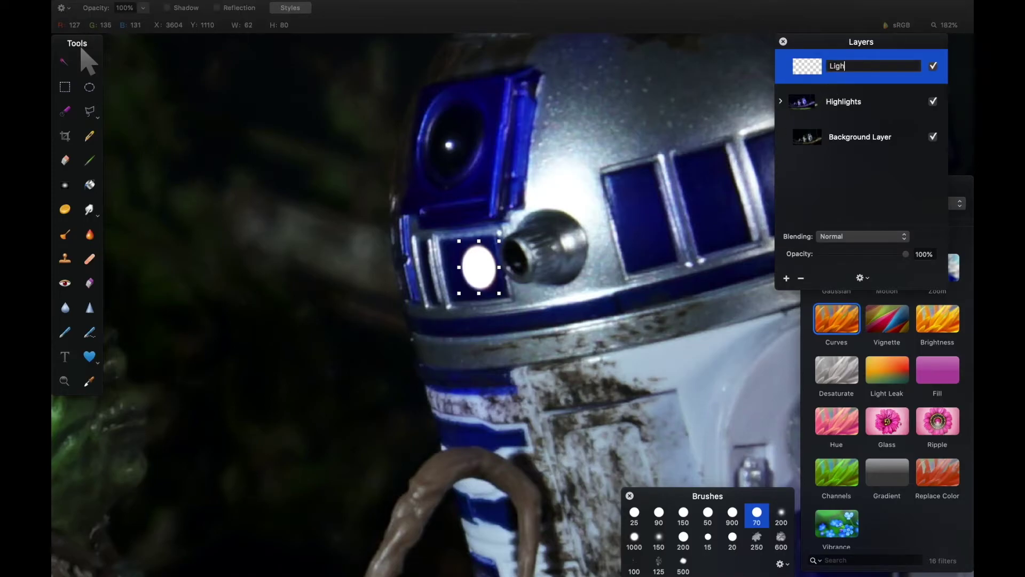
pyautogui.press('Return')
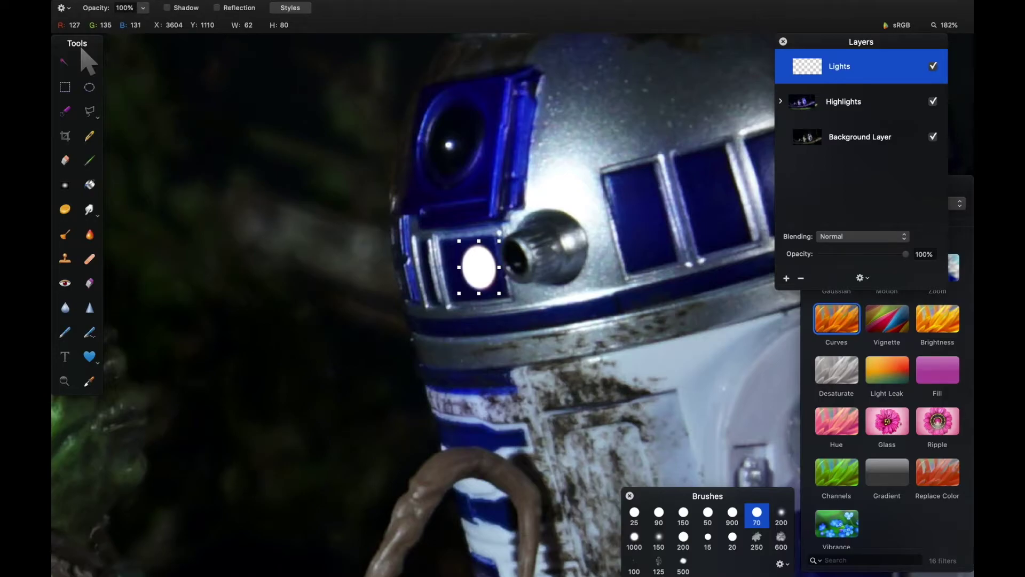
# - Duplicate the Lights layer twice, naming the copies Lights 2 and Lights 3
pyautogui.press('super+shift+d')
pyautogui.press('super+shift+d')
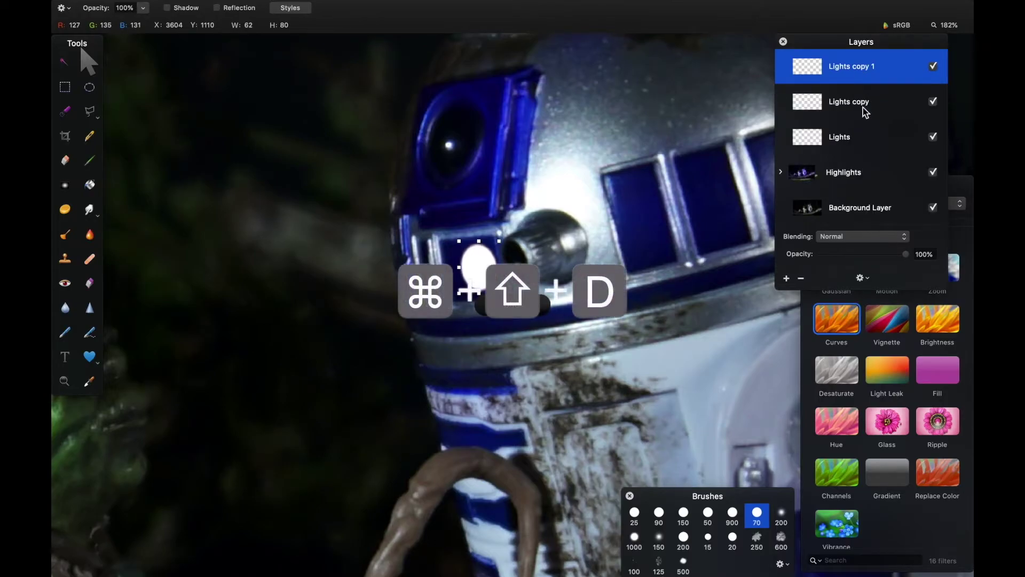
pyautogui.doubleClick(867, 103)
pyautogui.click(867, 102)
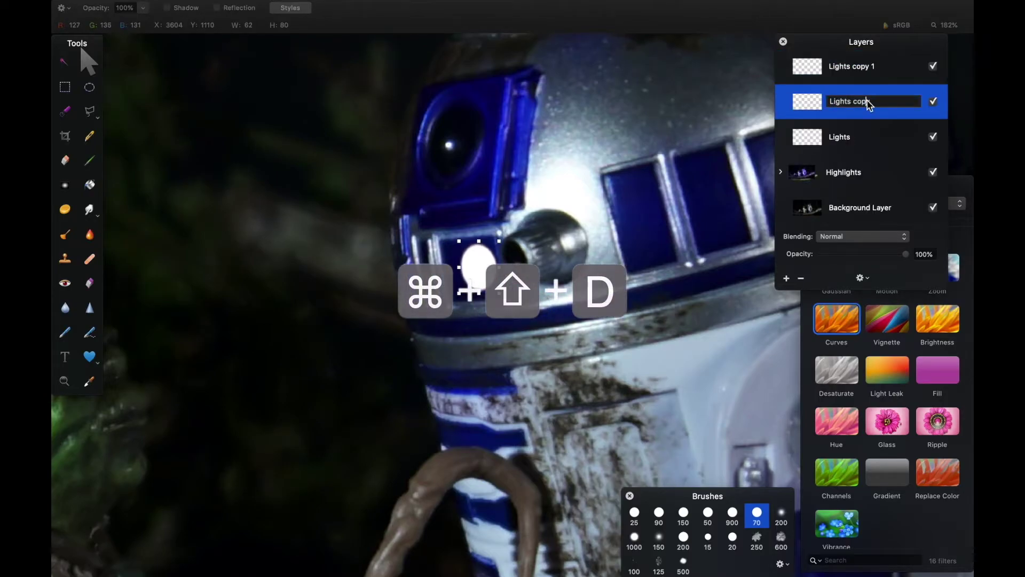
pyautogui.press('Return')
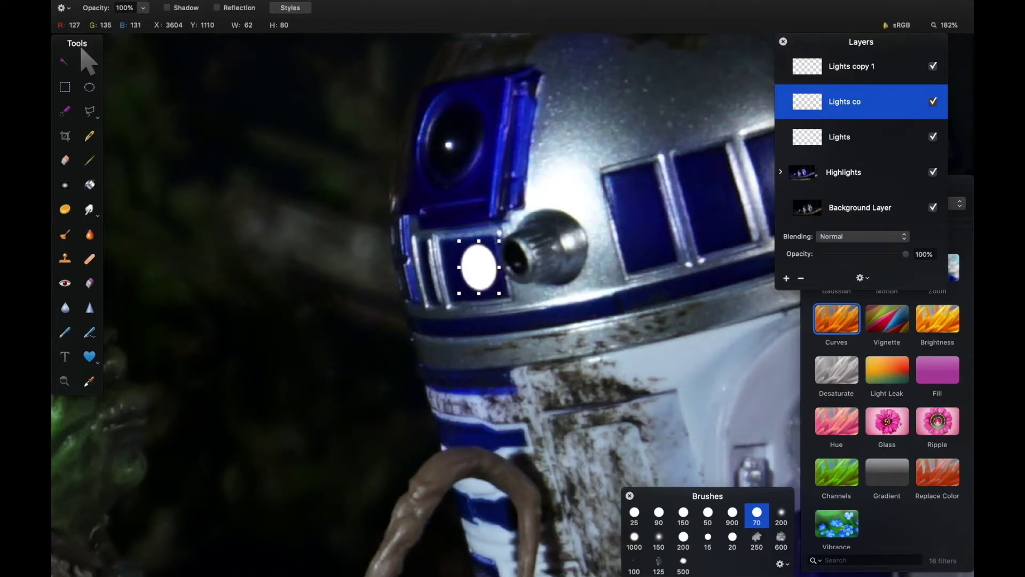
pyautogui.doubleClick(866, 103)
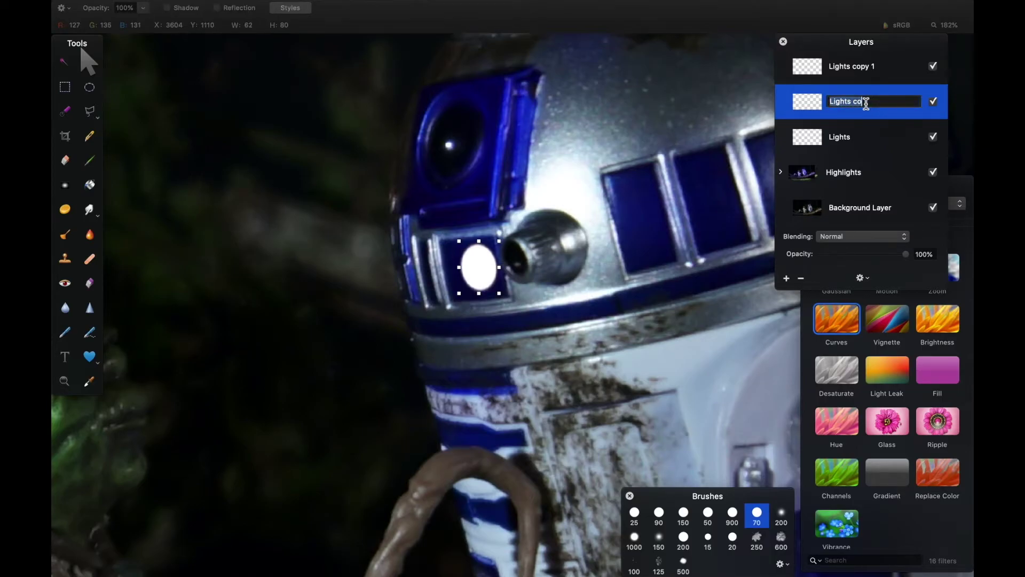
pyautogui.doubleClick(874, 67)
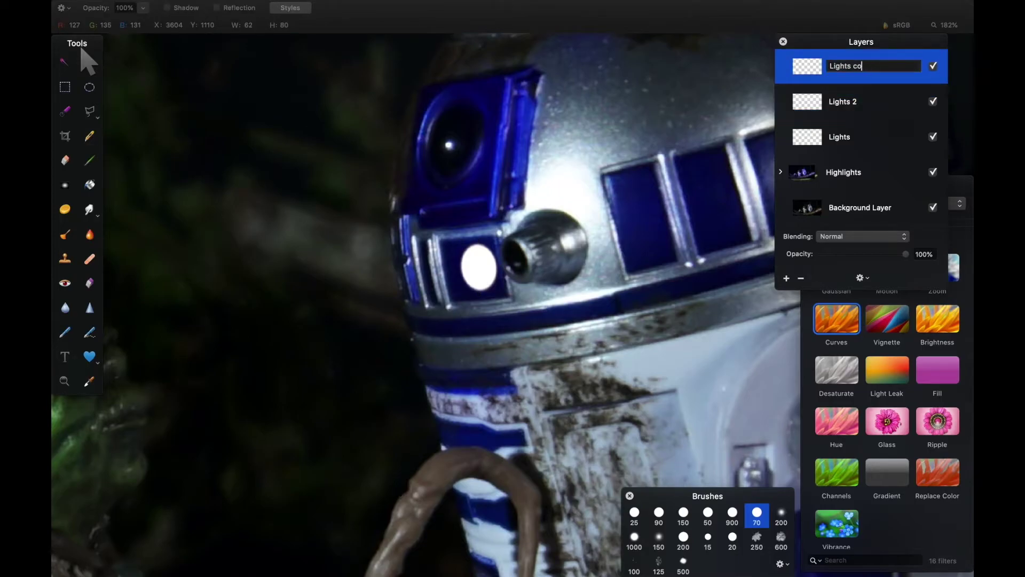
pyautogui.write('Lights 3')
pyautogui.press('Return')
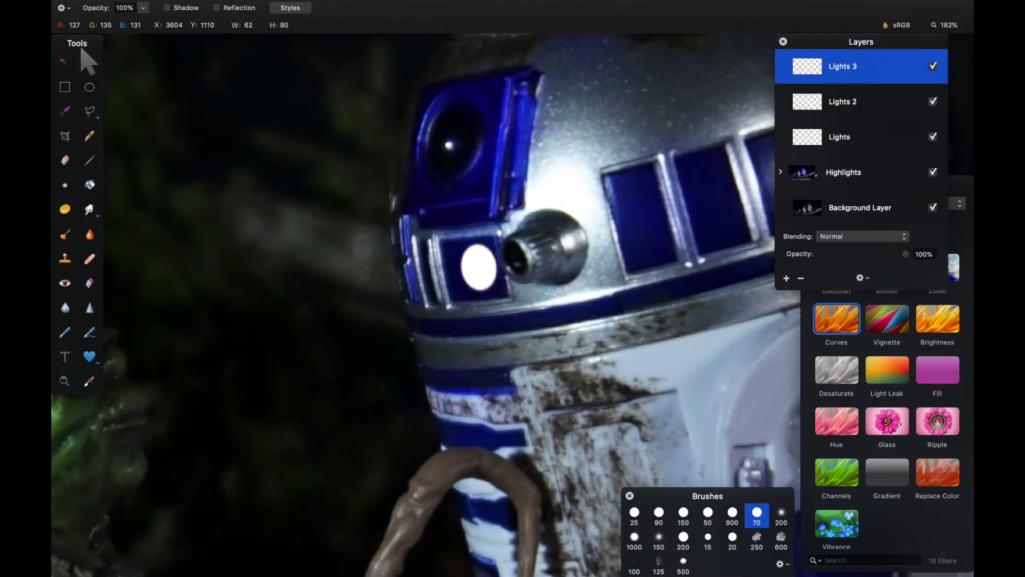
# - Apply a 5 px Gaussian blur to the original Lights layer
pyautogui.click(851, 172)
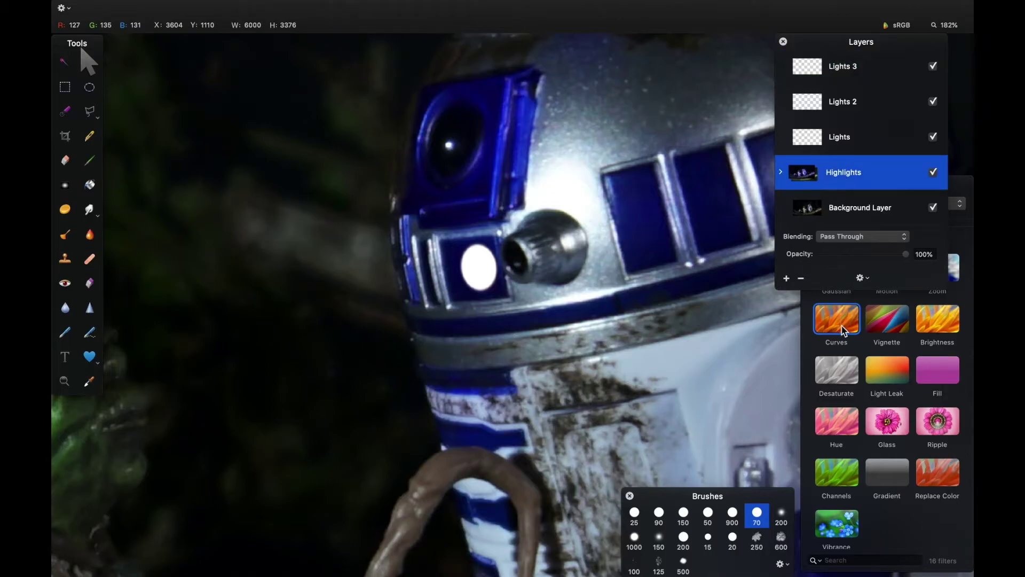
pyautogui.click(821, 304)
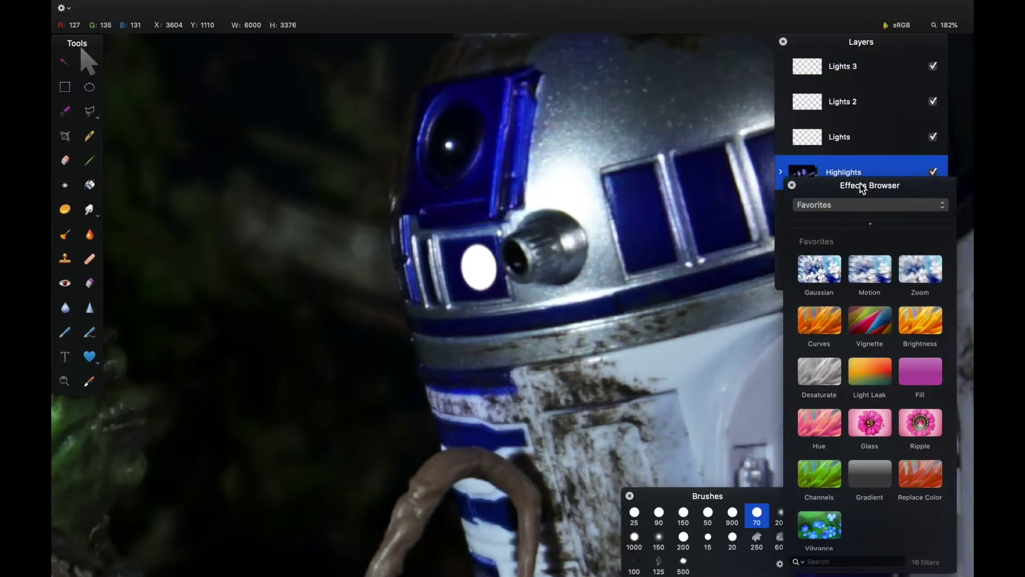
pyautogui.moveTo(870, 195); pyautogui.dragTo(668, 157)
pyautogui.moveTo(637, 228); pyautogui.dragTo(821, 139)
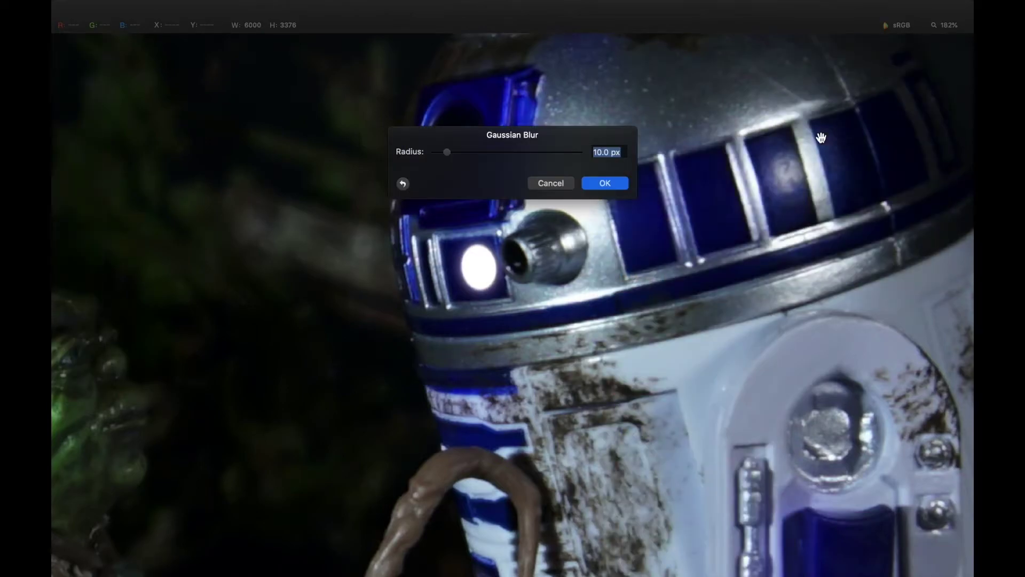
pyautogui.write('5')
pyautogui.press('Tab')
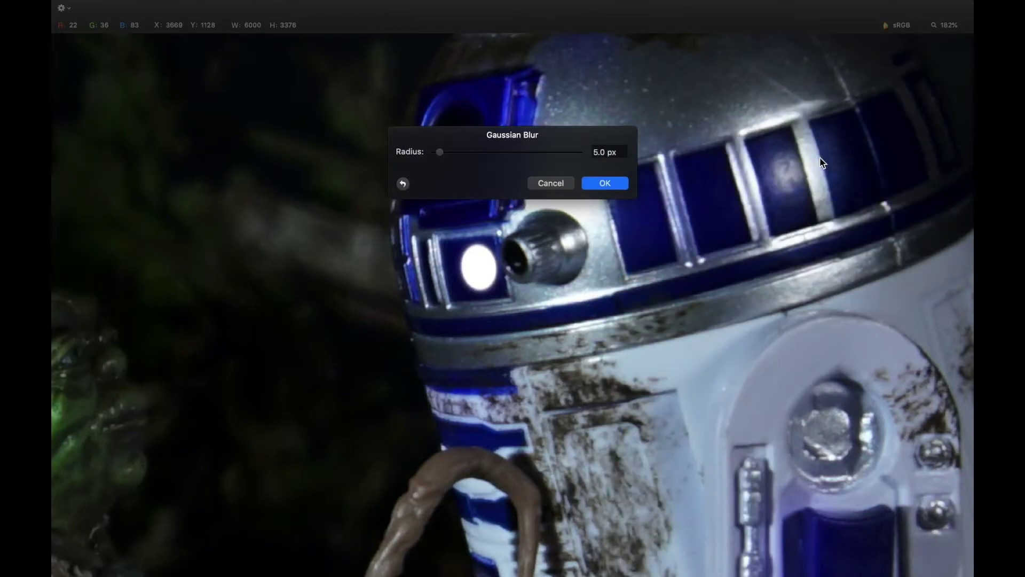
pyautogui.press('Return')
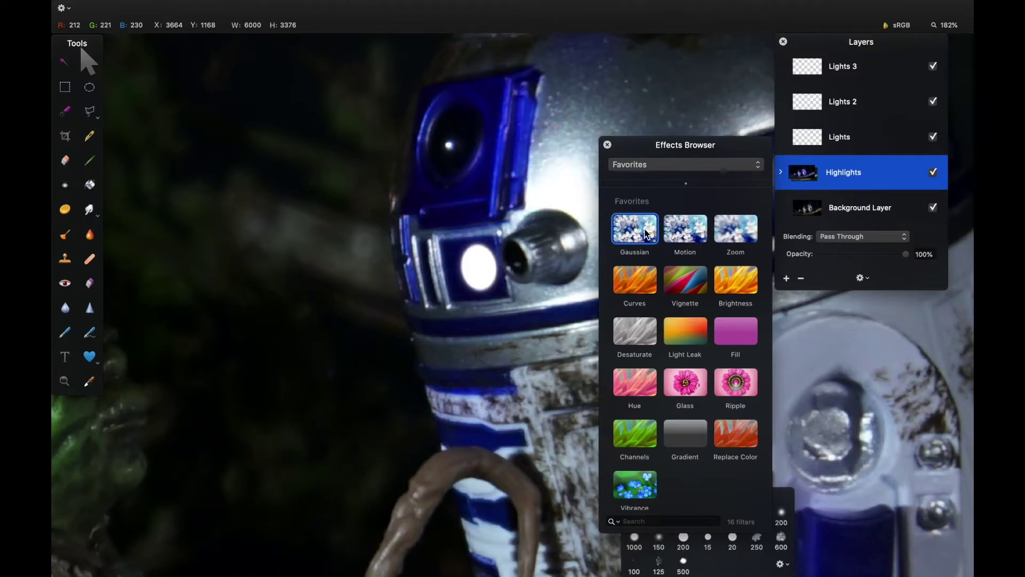
# - Blur Lights 2 with a 15 px Gaussian and Lights 3 with 40 px
pyautogui.moveTo(635, 229); pyautogui.dragTo(850, 97)
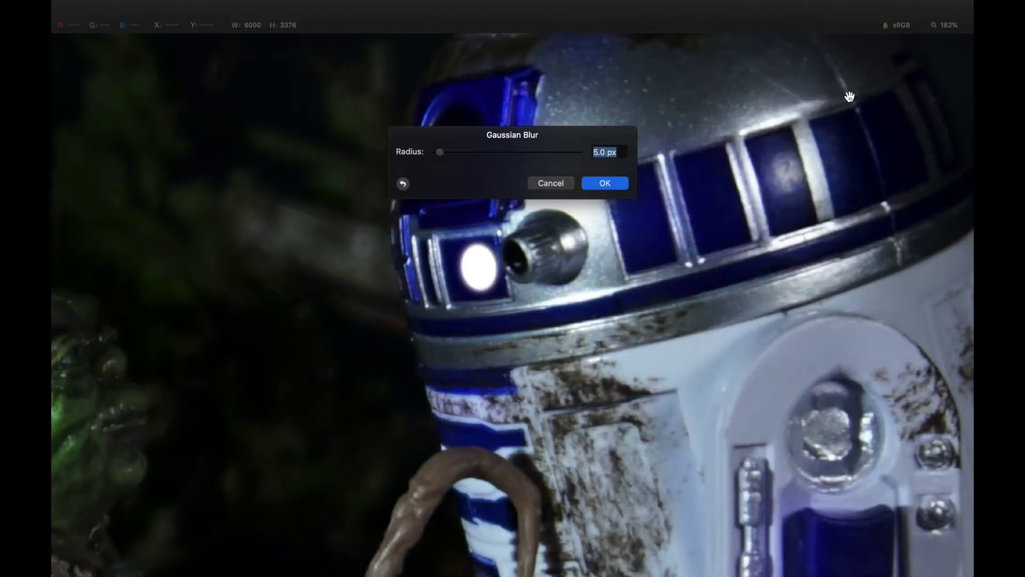
pyautogui.write('15')
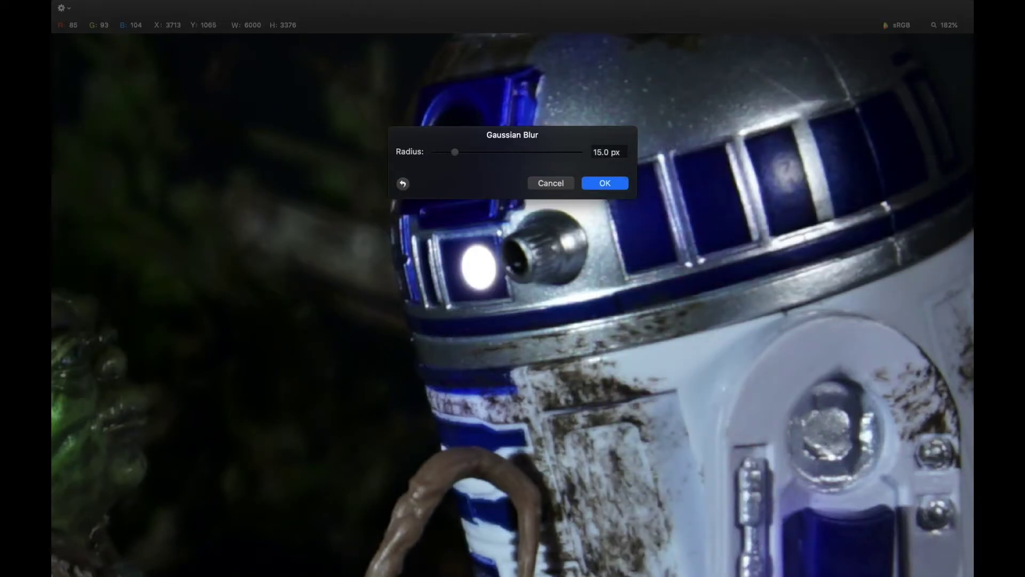
pyautogui.press('Return')
pyautogui.moveTo(640, 234); pyautogui.dragTo(833, 70)
pyautogui.write('4')
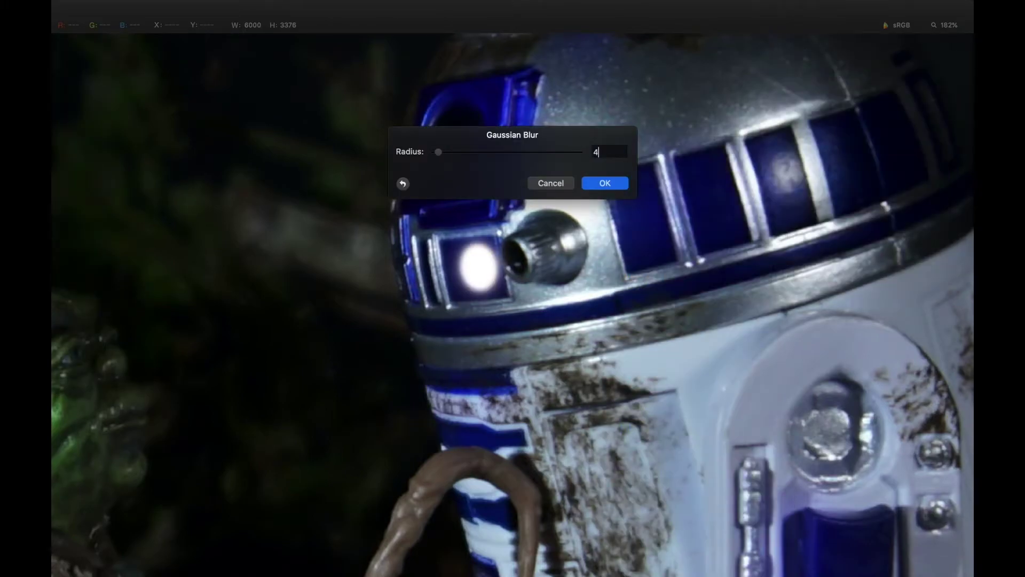
pyautogui.write('0')
pyautogui.press('Return')
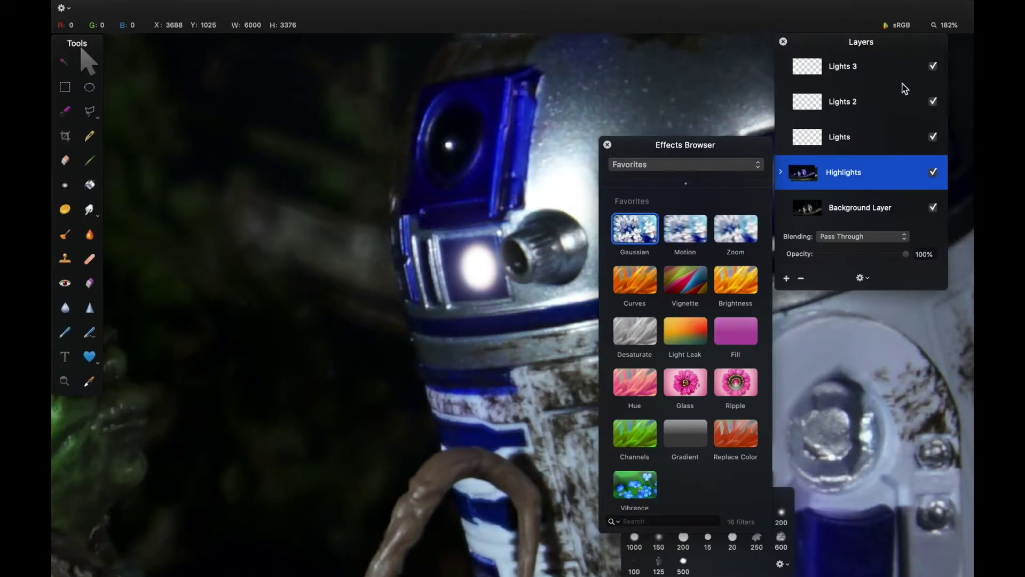
# - Add a new layer named Black above Highlights and fill it with solid black
pyautogui.rightClick(835, 176)
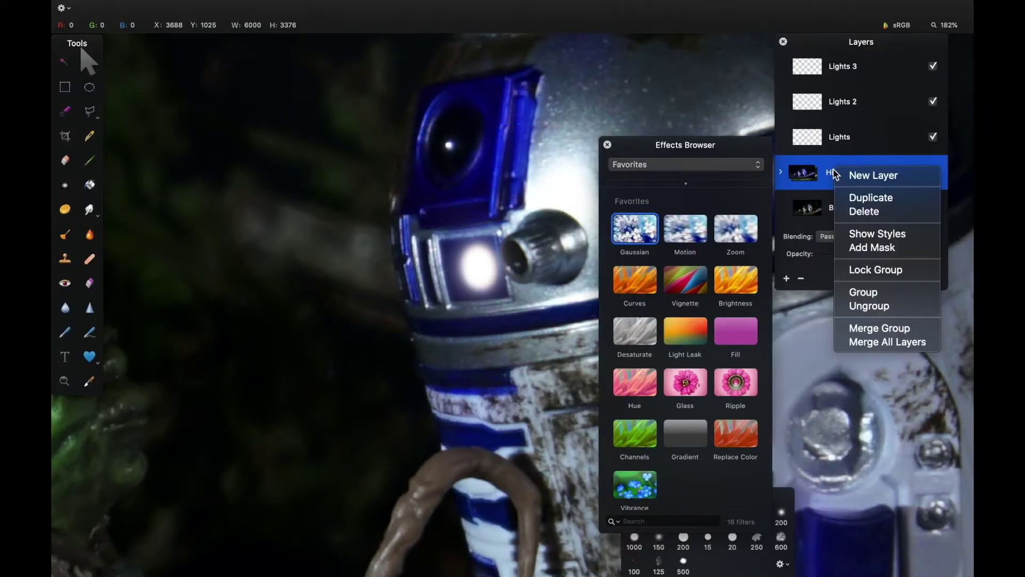
pyautogui.click(870, 178)
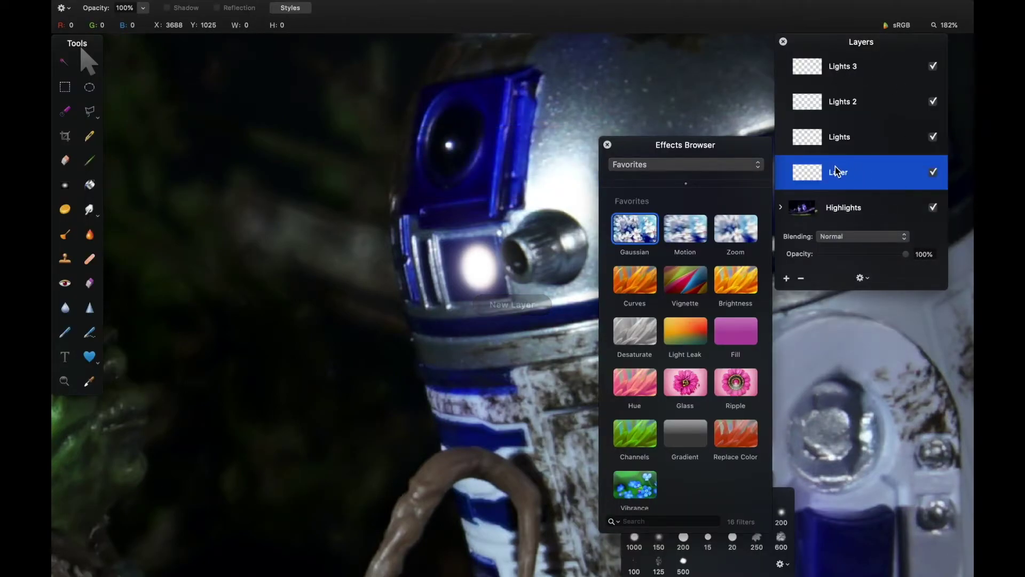
pyautogui.doubleClick(837, 170)
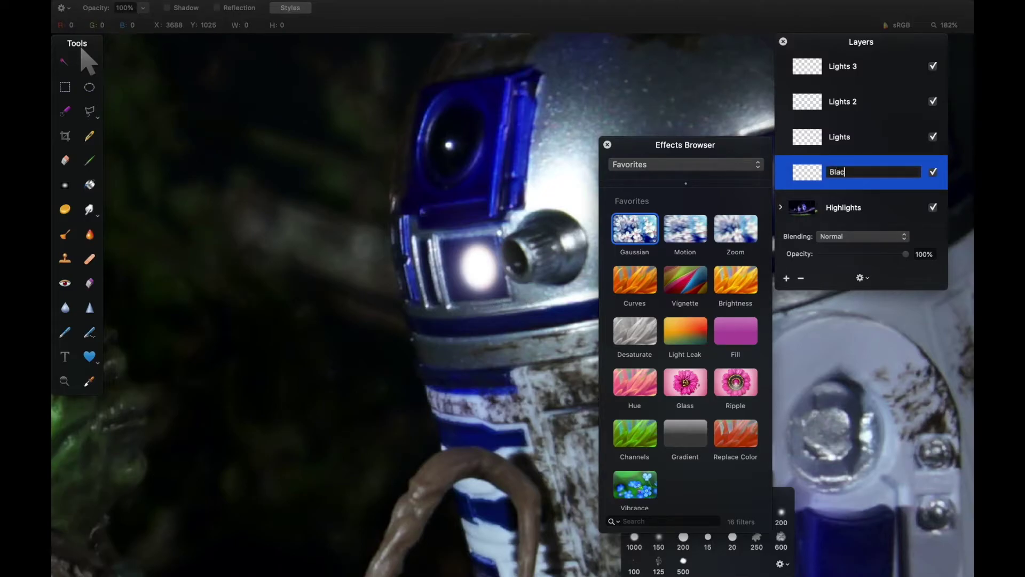
pyautogui.press('Return')
pyautogui.click(89, 184)
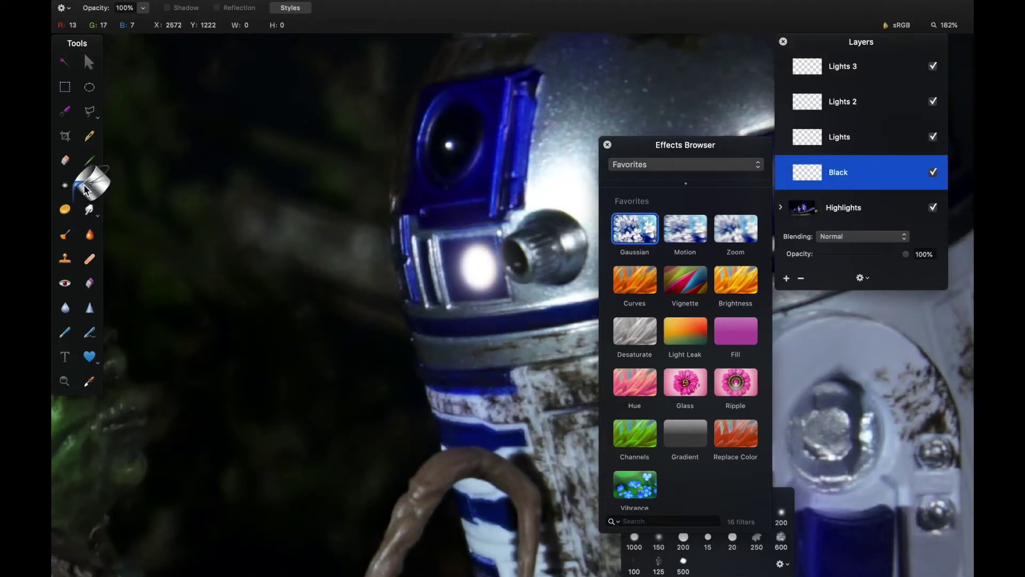
pyautogui.press('x')
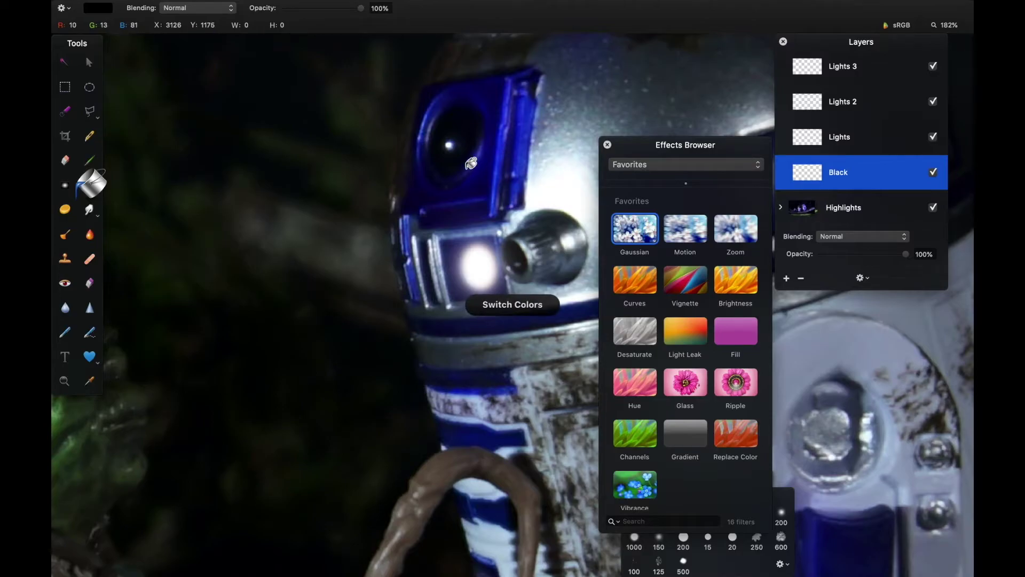
pyautogui.click(471, 163)
# - Merge Black with the three Lights layers into one layer named Lights
pyautogui.keyDown('shift'); pyautogui.click(844, 69); pyautogui.keyUp('shift')
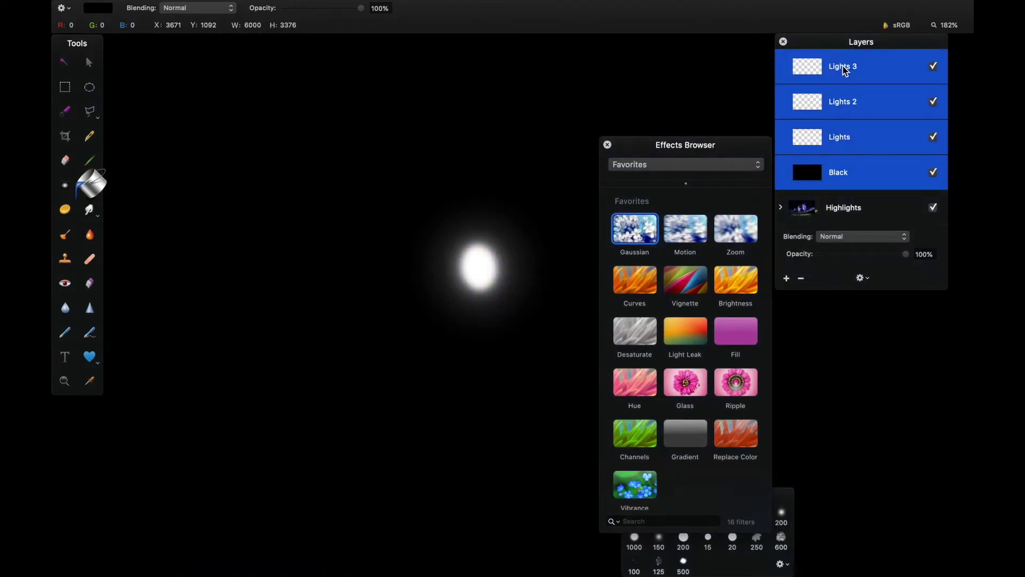
pyautogui.press('super+e')
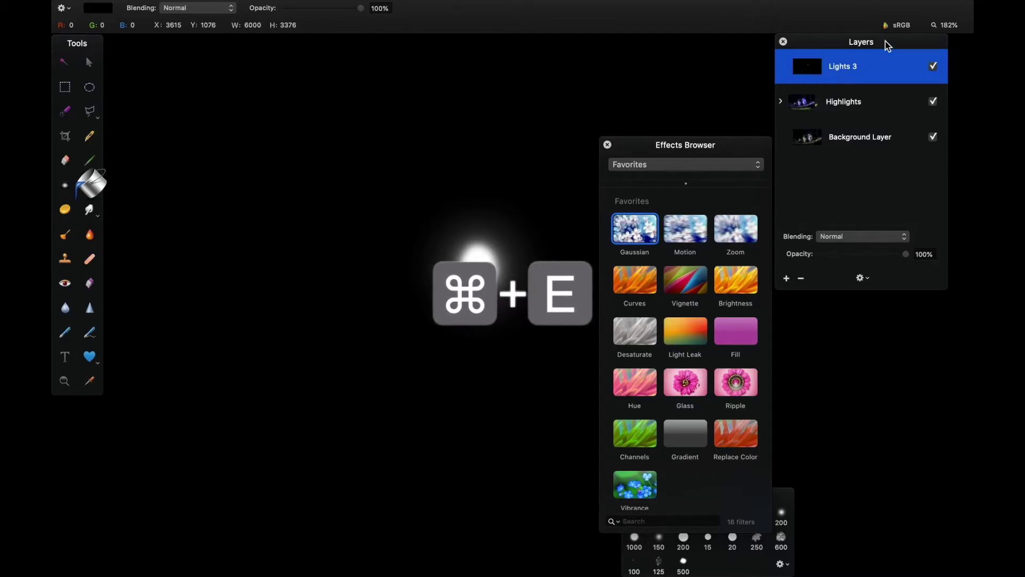
pyautogui.doubleClick(859, 65)
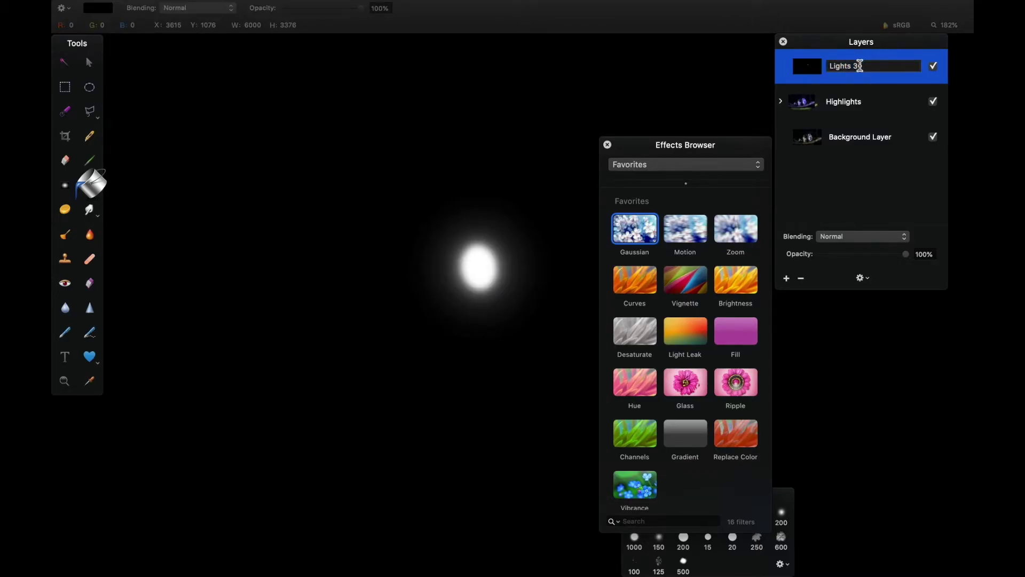
pyautogui.press('Return')
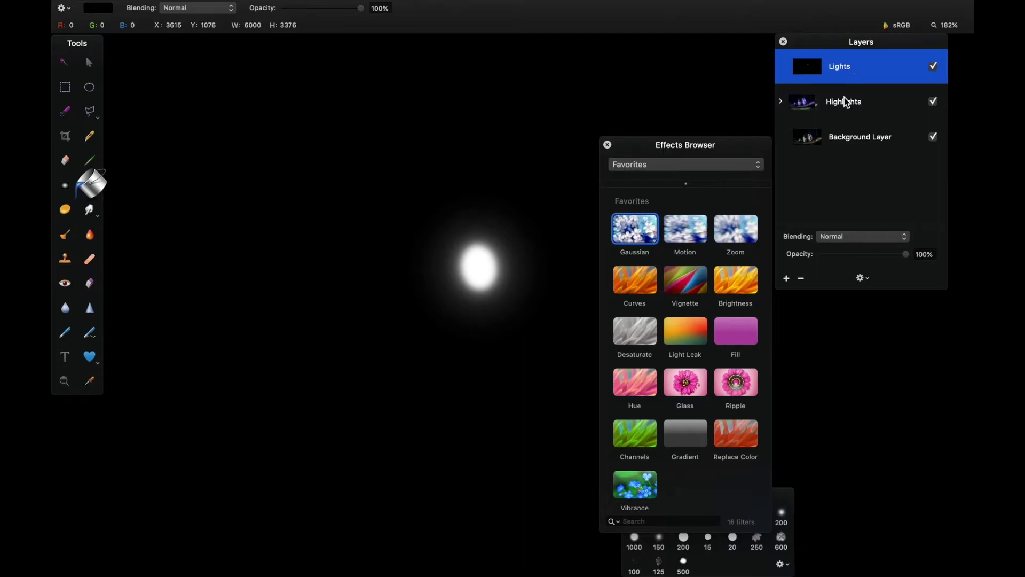
pyautogui.click(841, 236)
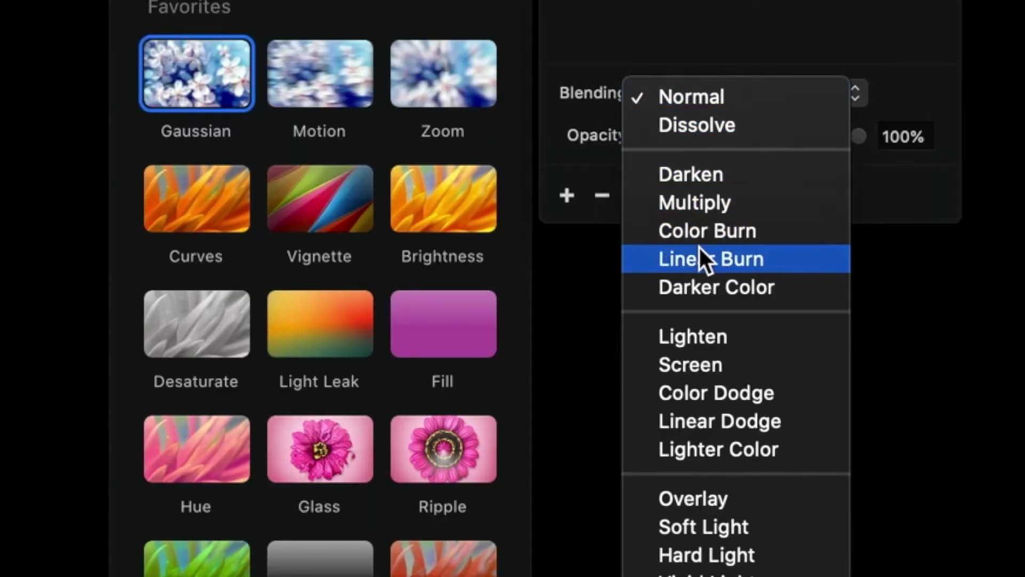
# - Set the Lights layer to Screen blending and raise its red channel with a Curves adjustment
pyautogui.click(692, 364)
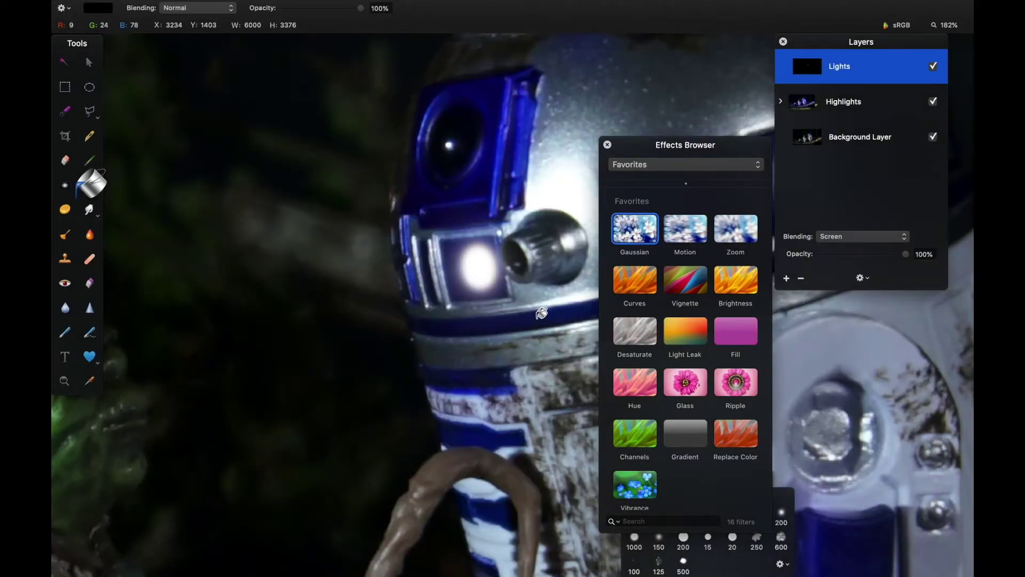
pyautogui.scroll(-3, 542, 313)
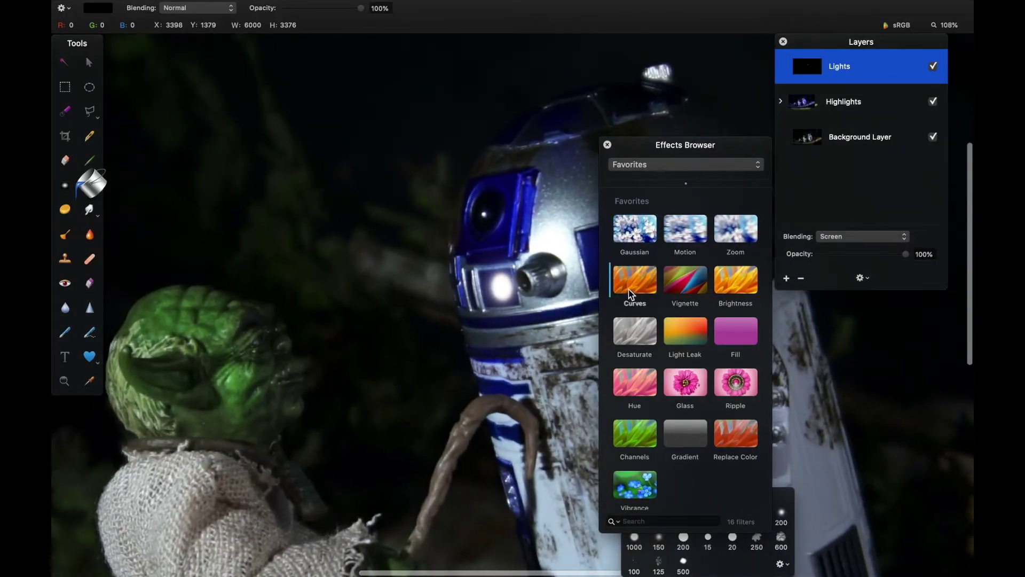
pyautogui.moveTo(633, 285); pyautogui.dragTo(805, 74)
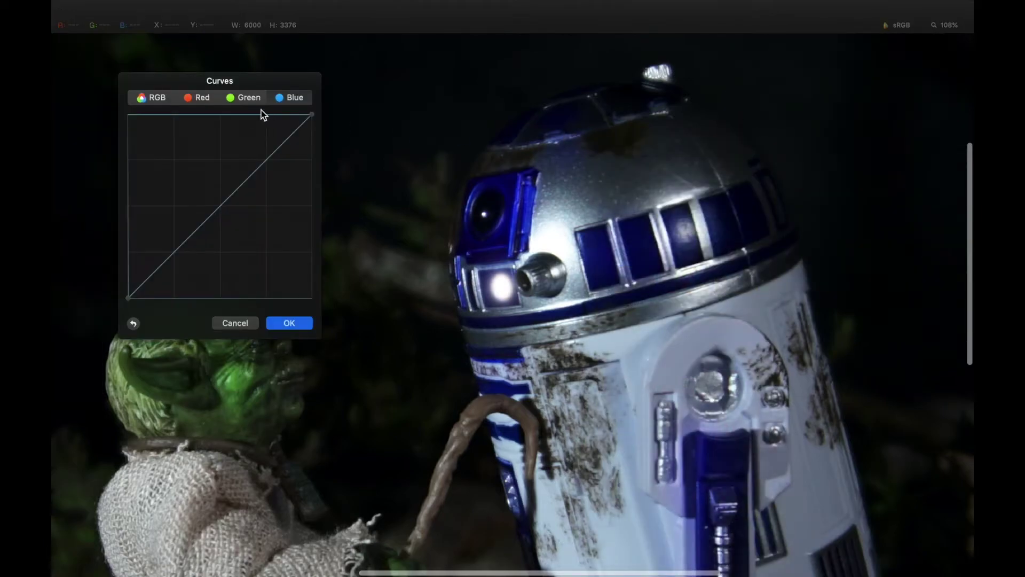
pyautogui.click(202, 99)
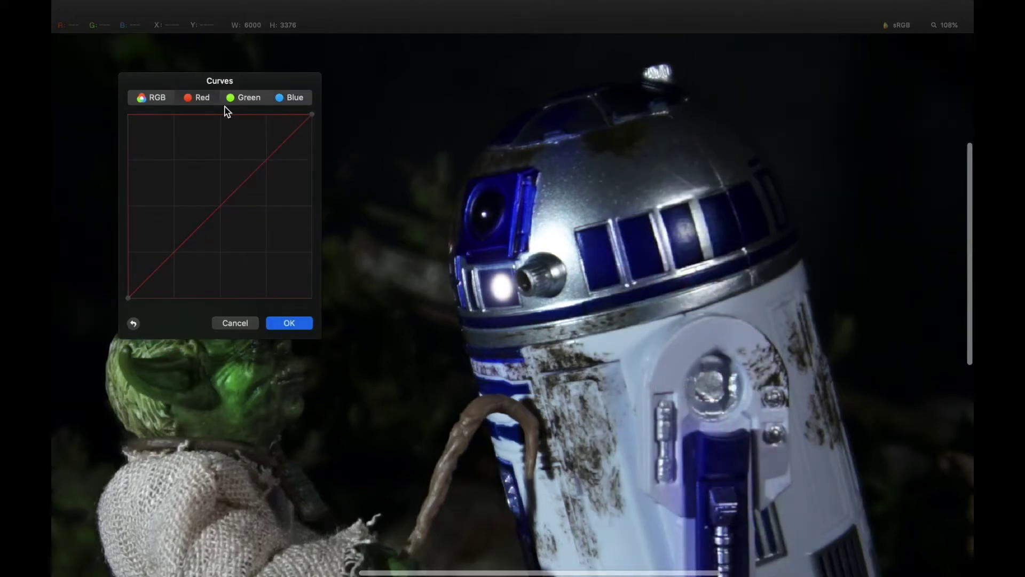
pyautogui.moveTo(312, 116); pyautogui.dragTo(221, 117)
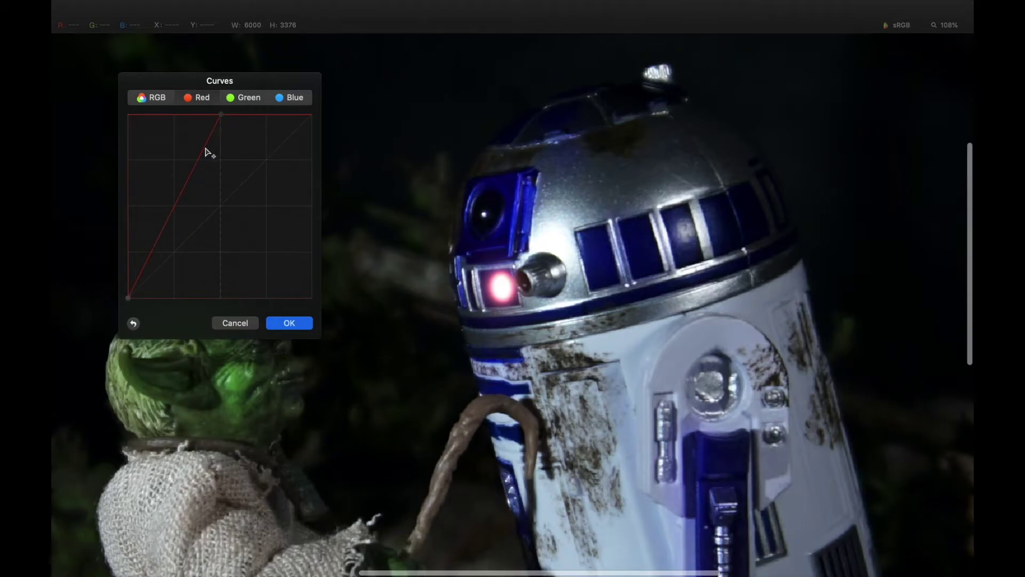
pyautogui.moveTo(204, 150); pyautogui.dragTo(191, 143)
pyautogui.press('Return')
pyautogui.scroll(-3, 595, 287)
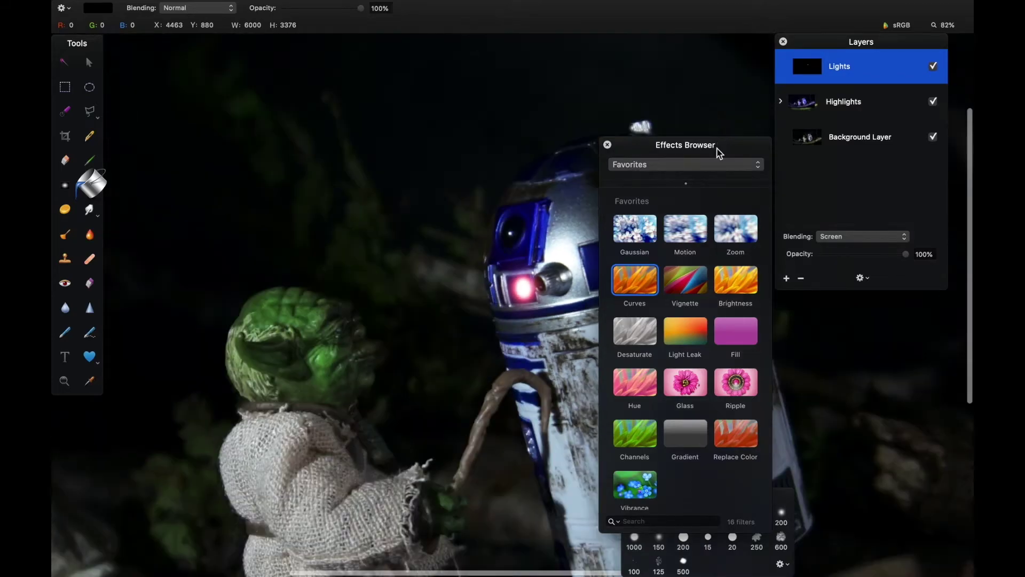
# - Move the Effects Browser to the lower right and align the Layers palette above it
pyautogui.moveTo(718, 152)
pyautogui.mouseDown()
pyautogui.moveTo(751, 161)
pyautogui.moveTo(871, 301)
pyautogui.moveTo(954, 318)
pyautogui.mouseUp()
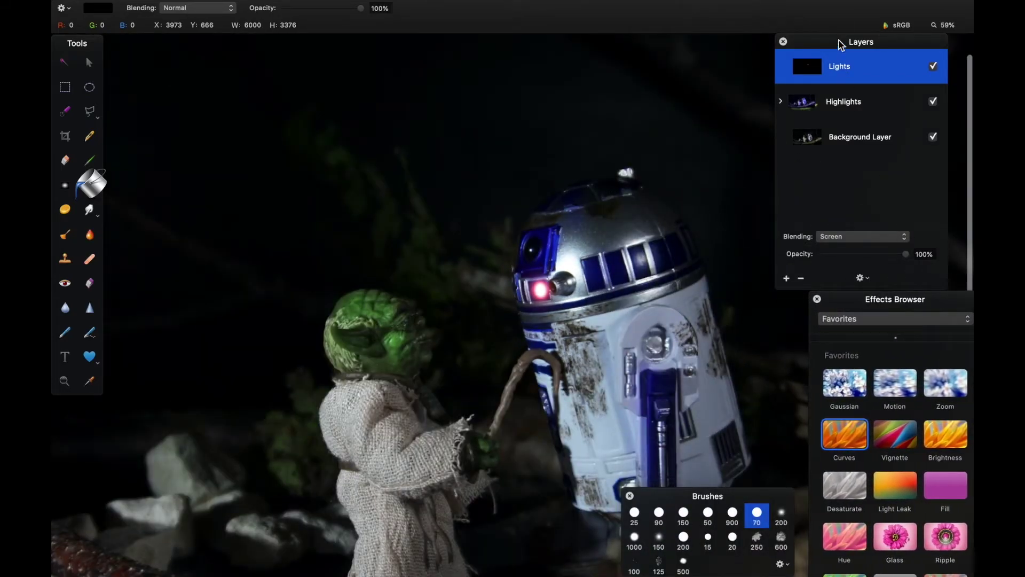
pyautogui.moveTo(845, 38); pyautogui.dragTo(883, 39)
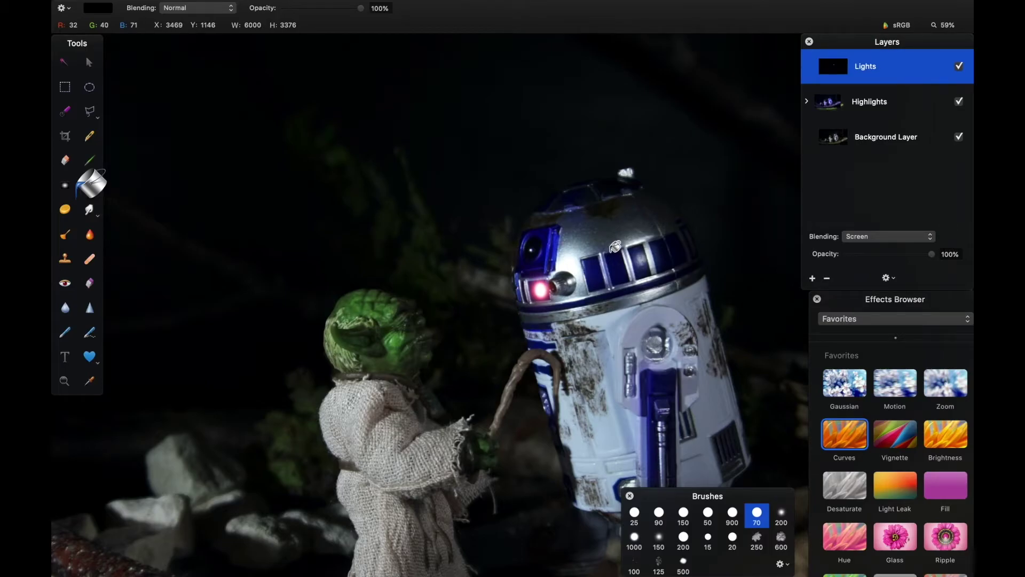
pyautogui.scroll(-5, 615, 246)
pyautogui.scroll(-2, 615, 247)
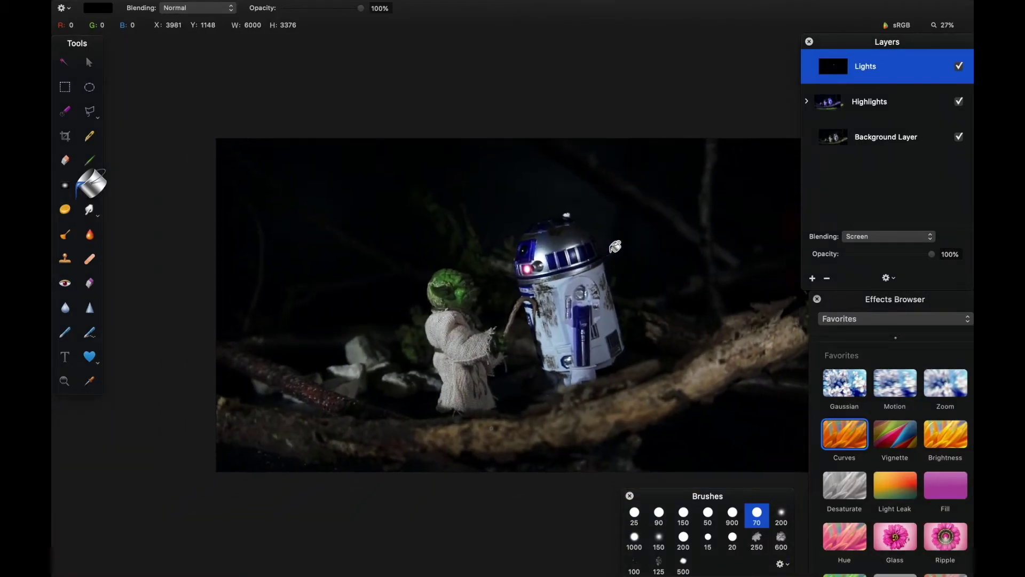
pyautogui.scroll(5, 615, 246)
pyautogui.scroll(-5, 615, 246)
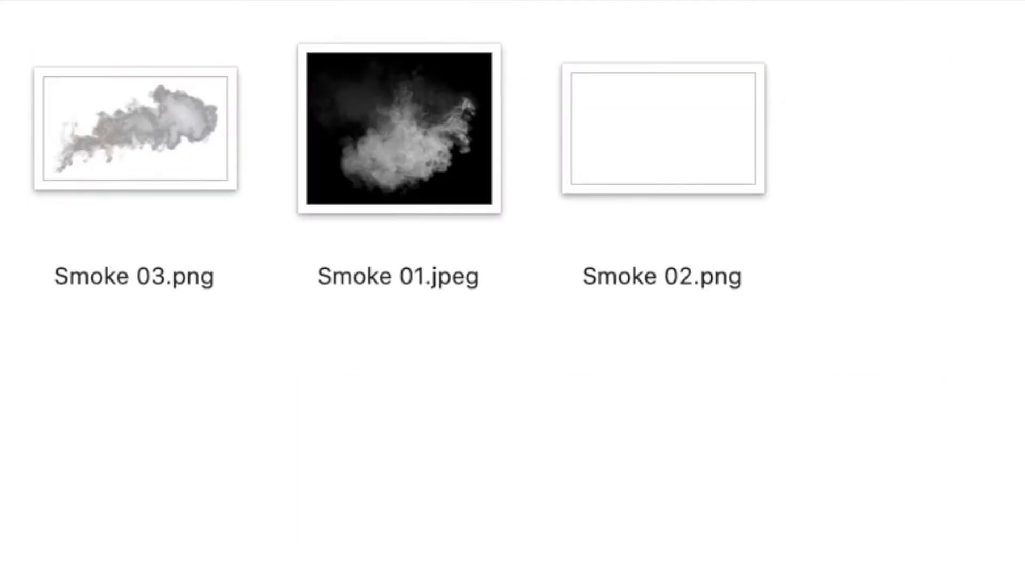
# - Drag Smoke 01.jpeg from Finder onto the canvas as a new layer
pyautogui.click(411, 165)
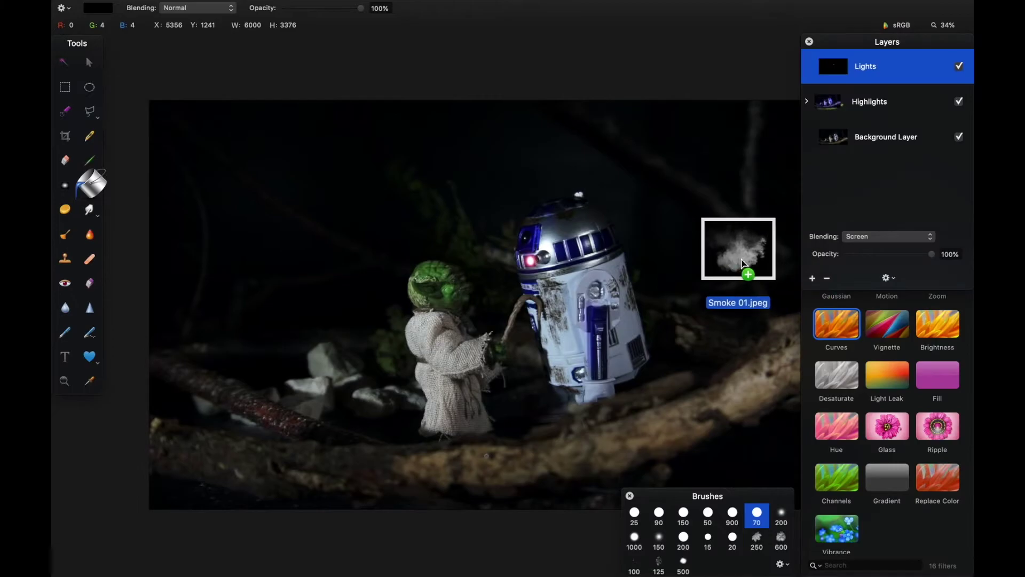
pyautogui.moveTo(737, 248); pyautogui.dragTo(692, 251)
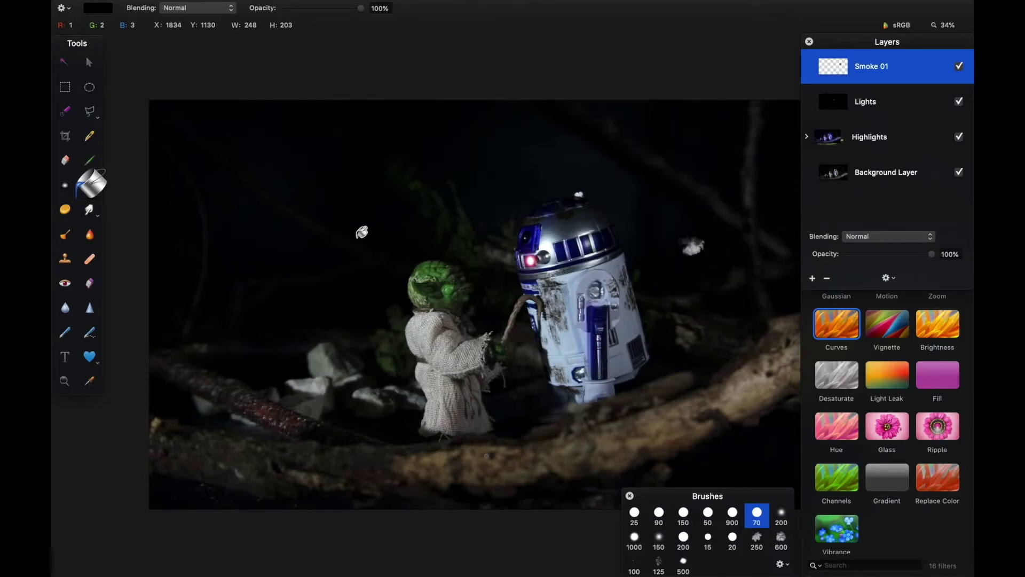
# - Scale Smoke 01 to about 1361%, rotate it to 336.9°, and place it upper left
pyautogui.click(88, 63)
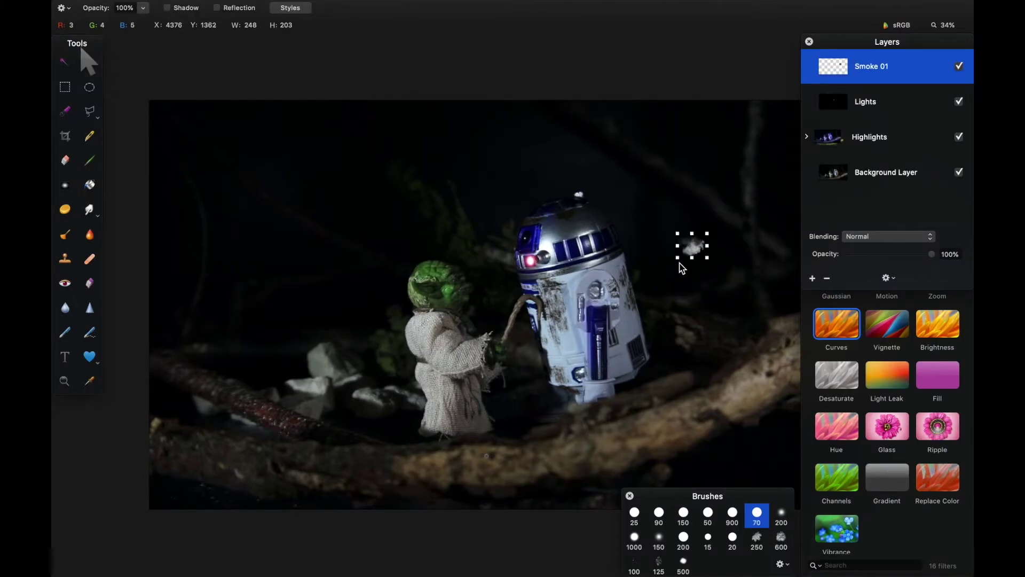
pyautogui.moveTo(677, 260); pyautogui.dragTo(448, 445)
pyautogui.moveTo(735, 214); pyautogui.dragTo(639, 154)
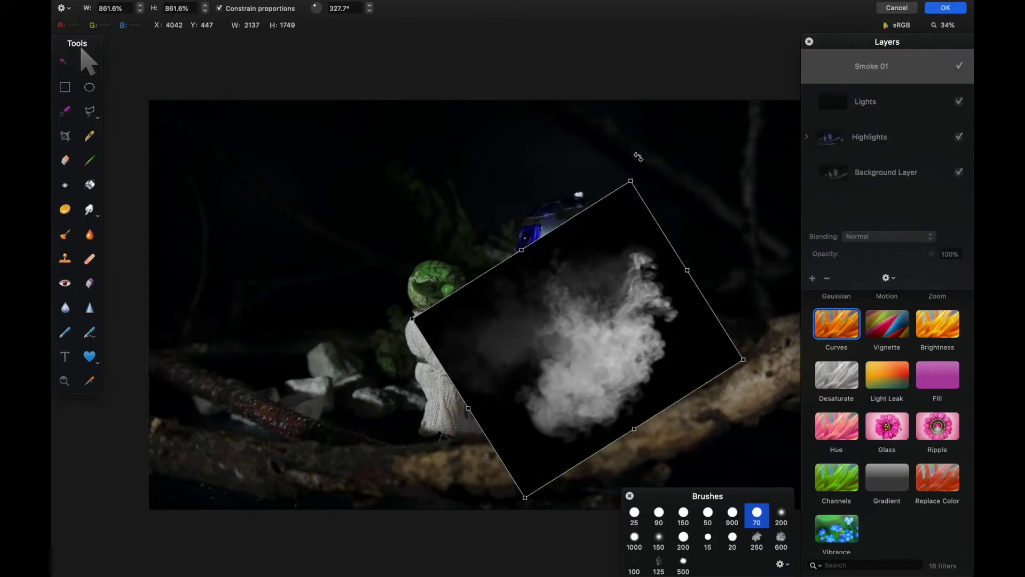
pyautogui.moveTo(611, 347); pyautogui.dragTo(208, 274)
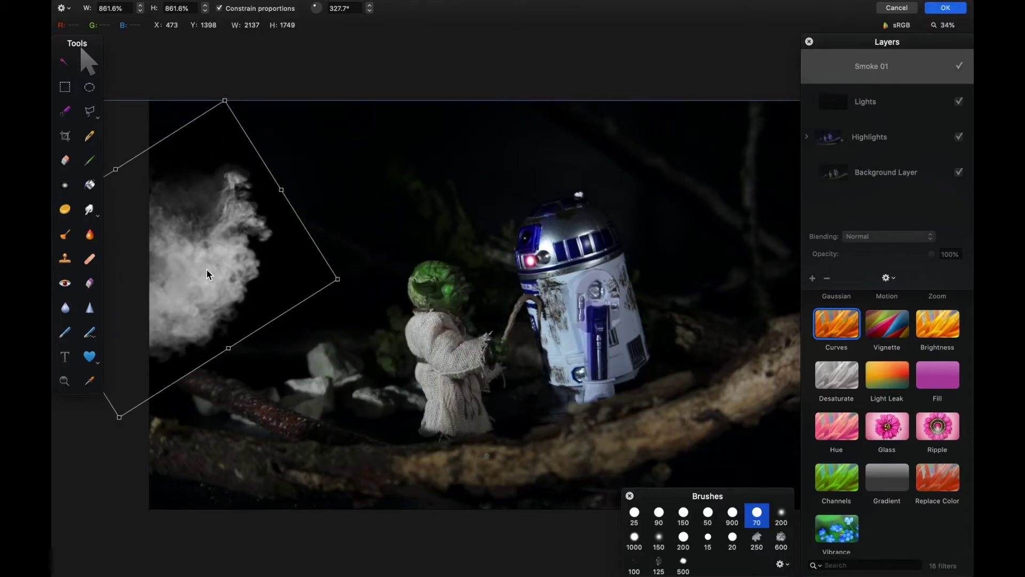
pyautogui.moveTo(337, 279); pyautogui.dragTo(479, 282)
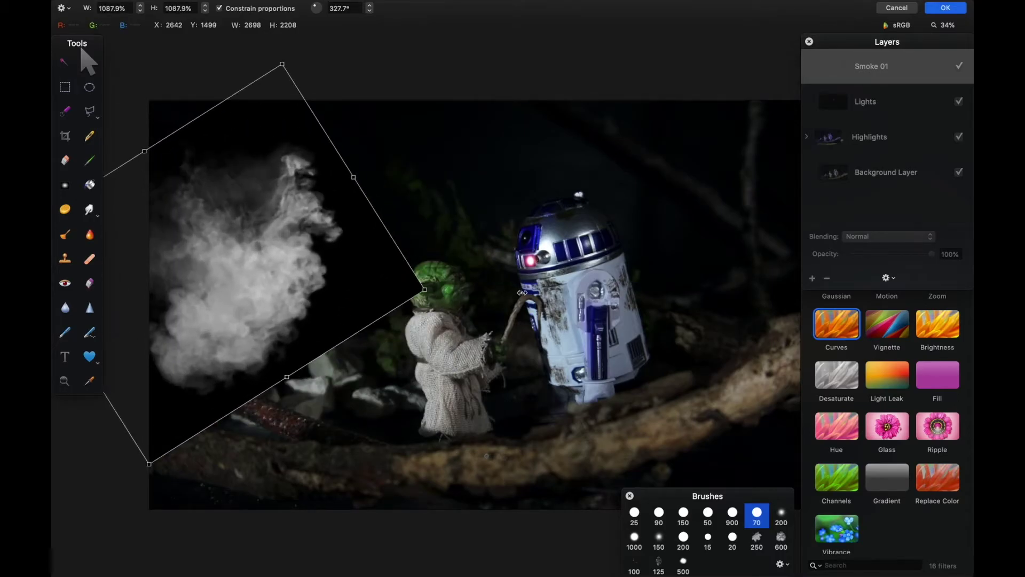
pyautogui.moveTo(303, 270); pyautogui.dragTo(303, 230)
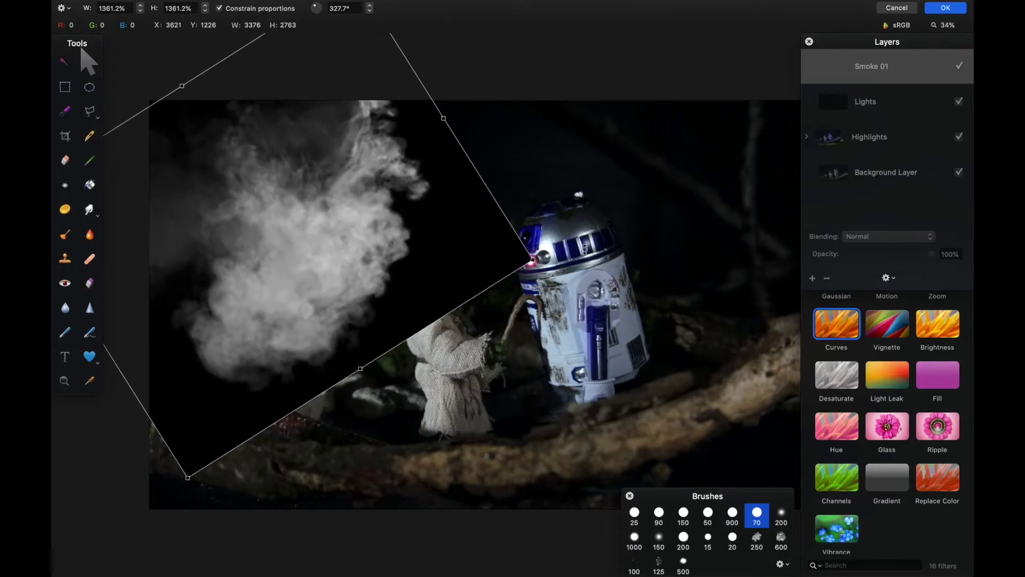
pyautogui.moveTo(575, 248); pyautogui.dragTo(556, 295)
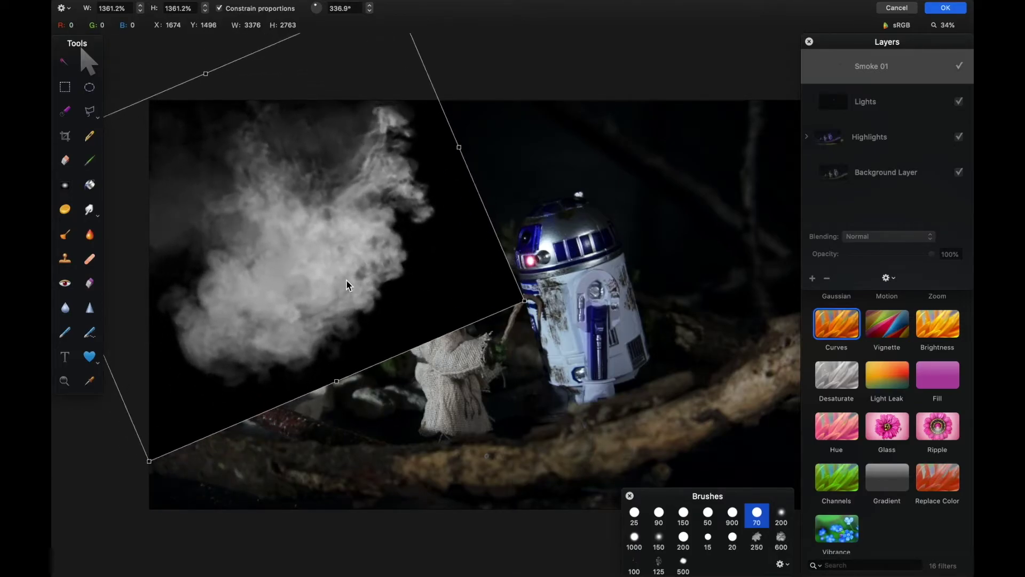
pyautogui.moveTo(346, 280); pyautogui.dragTo(300, 251)
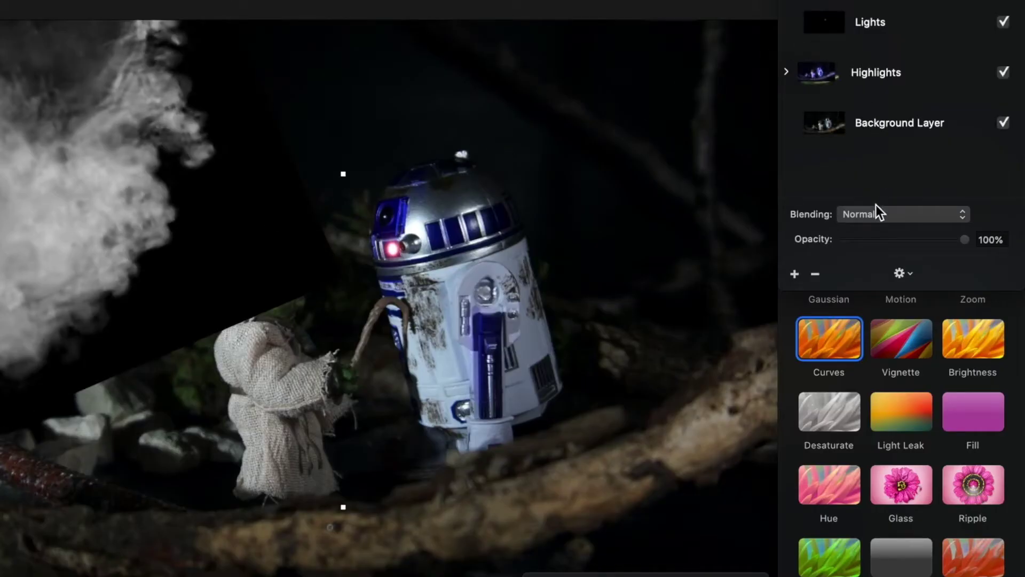
# - Set Smoke 01 to Screen blending and soften it with a reduced-radius Gaussian blur
pyautogui.click(875, 213)
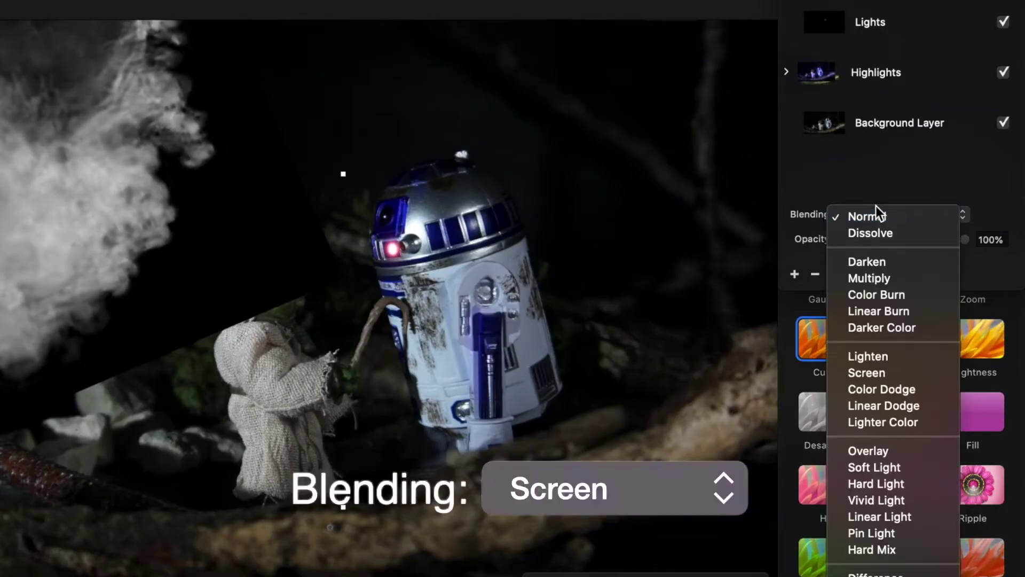
pyautogui.click(879, 371)
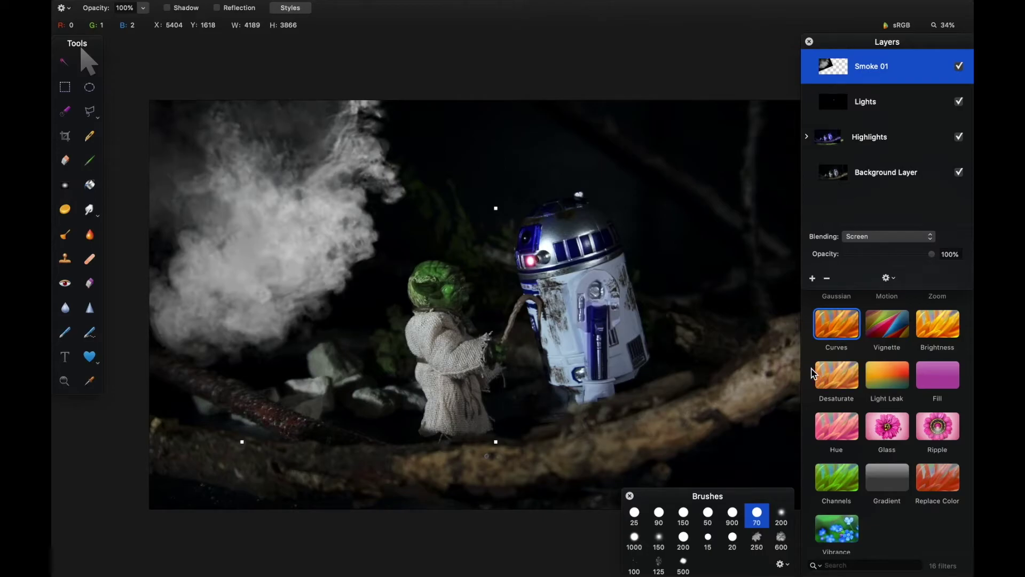
pyautogui.moveTo(848, 290); pyautogui.dragTo(844, 70)
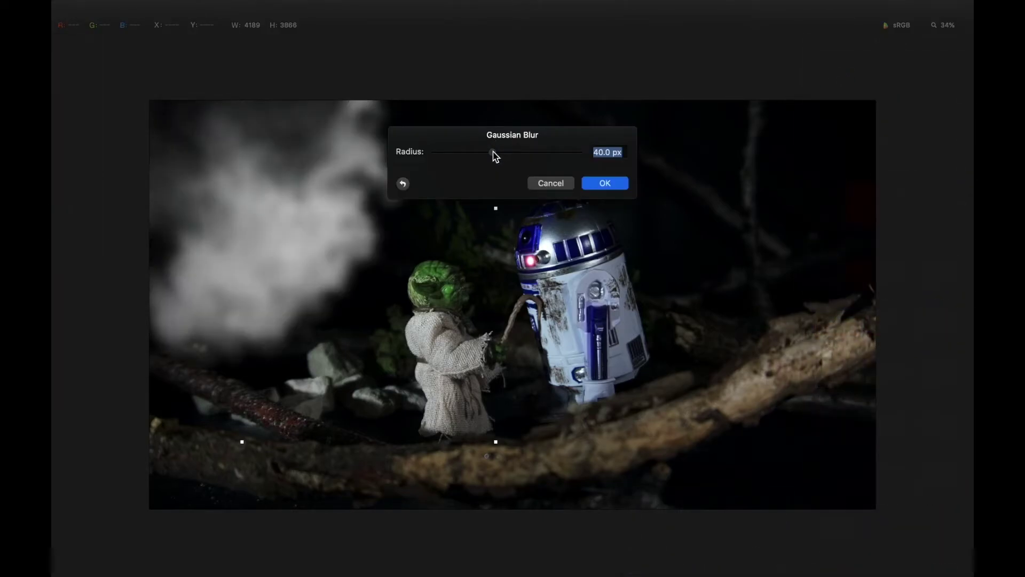
pyautogui.moveTo(467, 155); pyautogui.dragTo(467, 156)
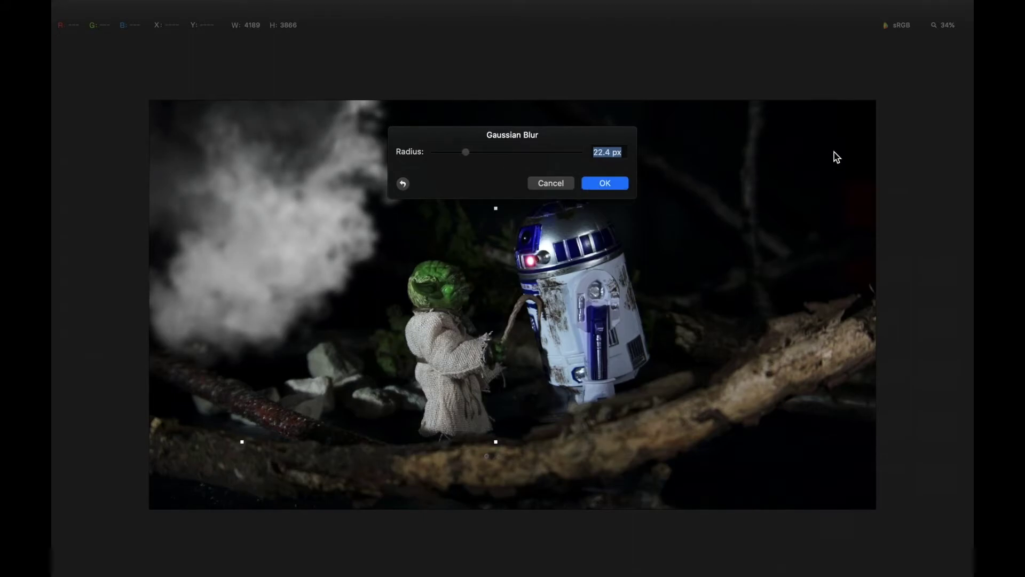
pyautogui.press('Return')
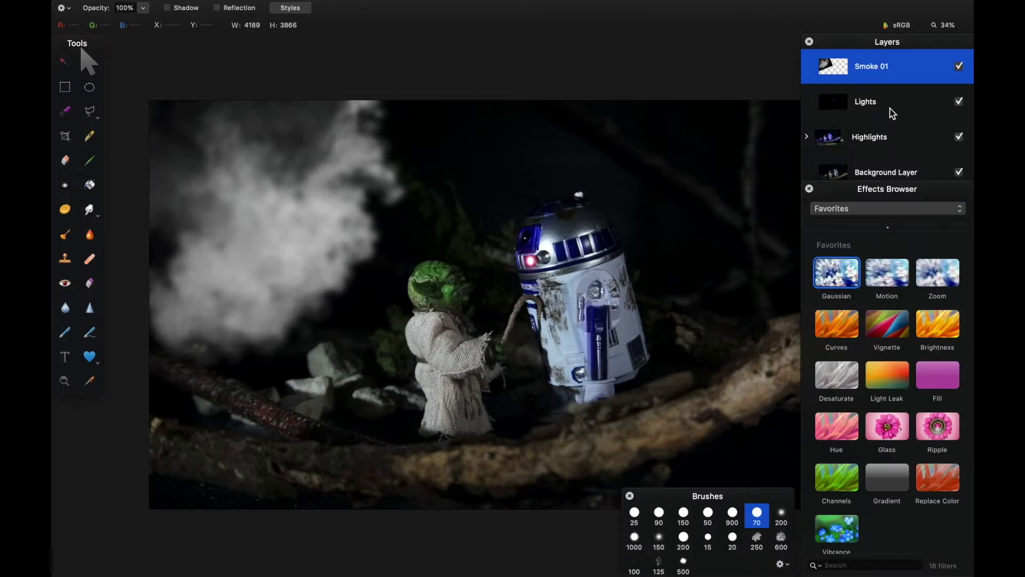
# - Fade the Smoke 01 layer to 15% opacity
pyautogui.moveTo(895, 188); pyautogui.dragTo(847, 283)
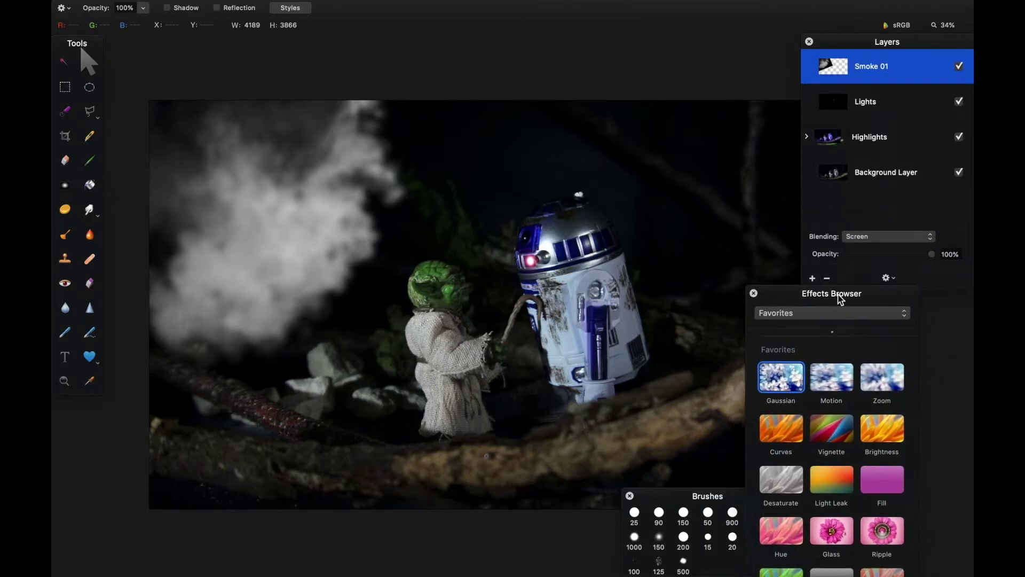
pyautogui.moveTo(930, 255); pyautogui.dragTo(856, 255)
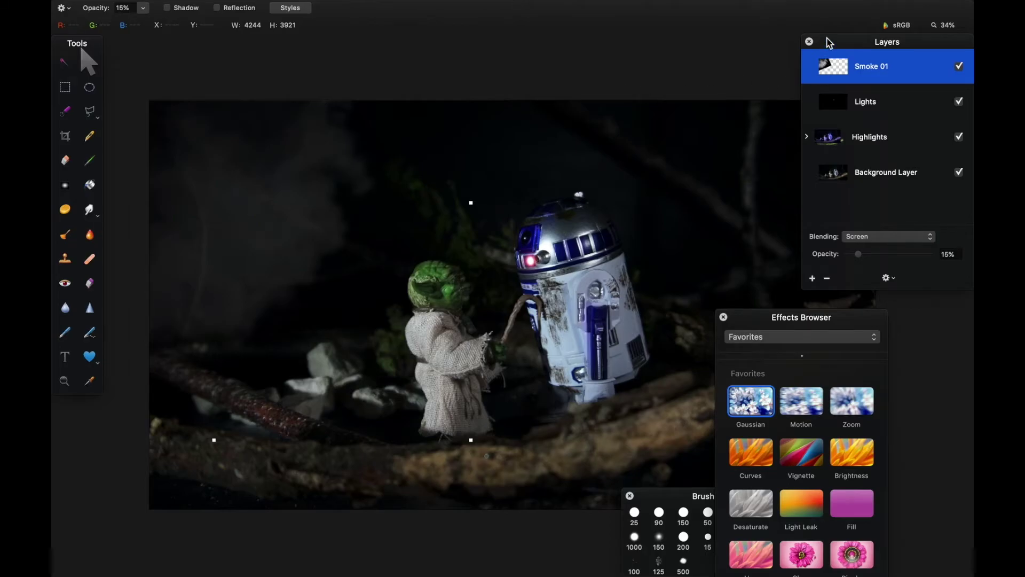
pyautogui.moveTo(829, 42); pyautogui.dragTo(931, 57)
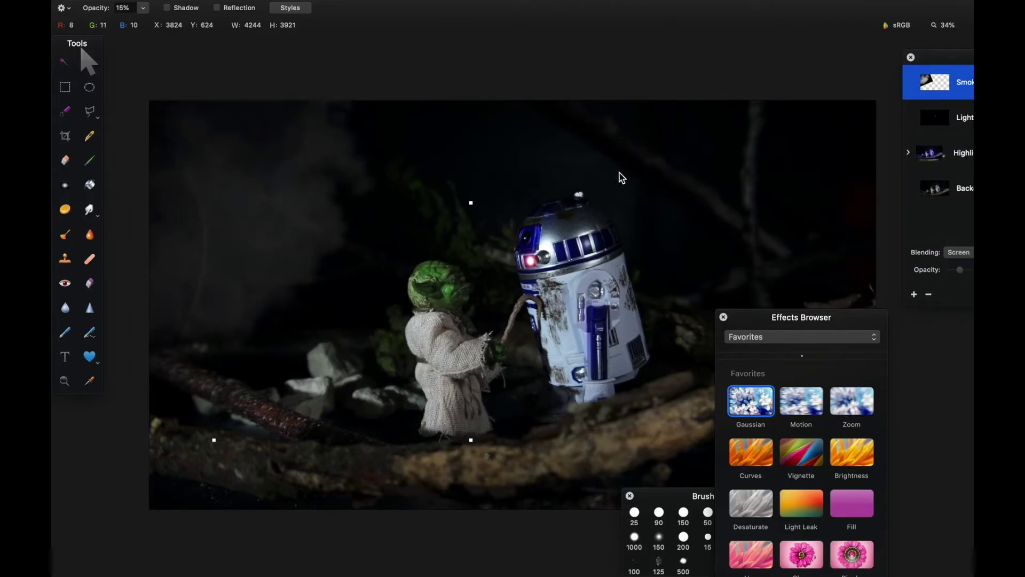
# - Duplicate the Smoke 01 layer and flip the copy horizontally
pyautogui.press('super+d')
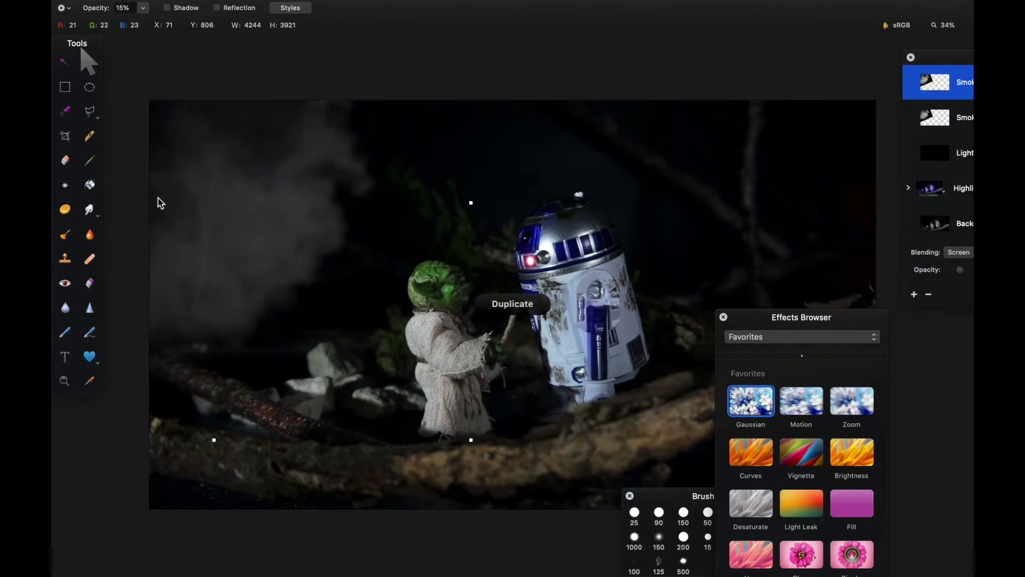
pyautogui.moveTo(266, 212); pyautogui.dragTo(692, 161)
pyautogui.rightClick(693, 163)
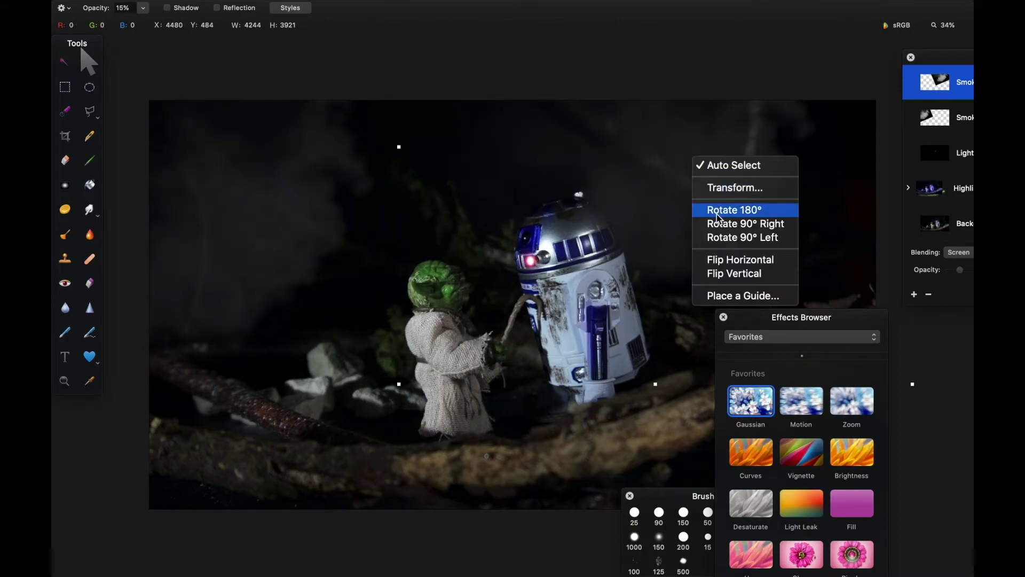
pyautogui.click(737, 262)
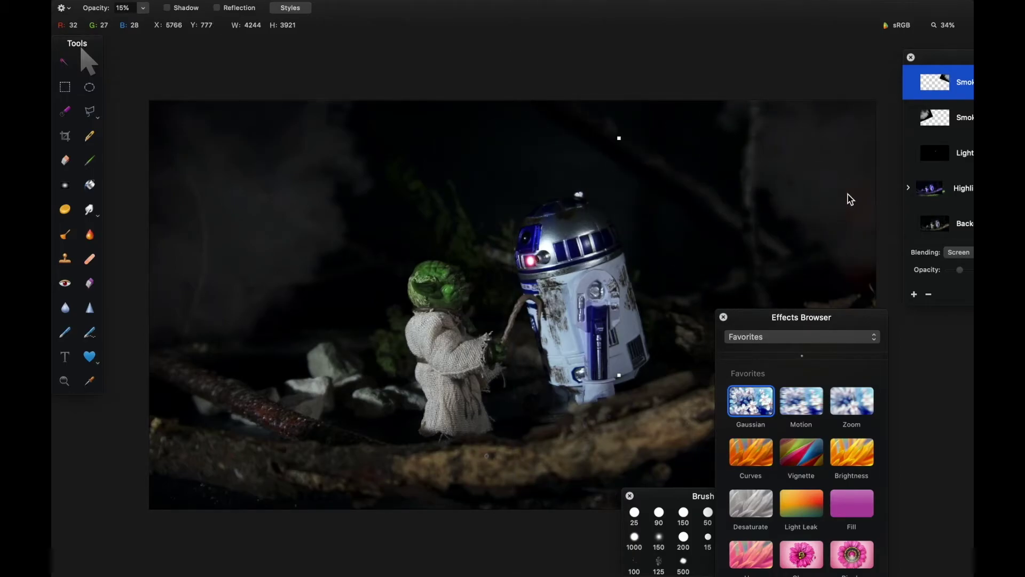
# - Move the floating panels aside and select Smoke 02.png in Finder
pyautogui.moveTo(835, 323)
pyautogui.mouseDown()
pyautogui.moveTo(876, 385)
pyautogui.moveTo(945, 429)
pyautogui.moveTo(945, 495)
pyautogui.moveTo(930, 529)
pyautogui.mouseUp()
pyautogui.moveTo(771, 499); pyautogui.dragTo(729, 538)
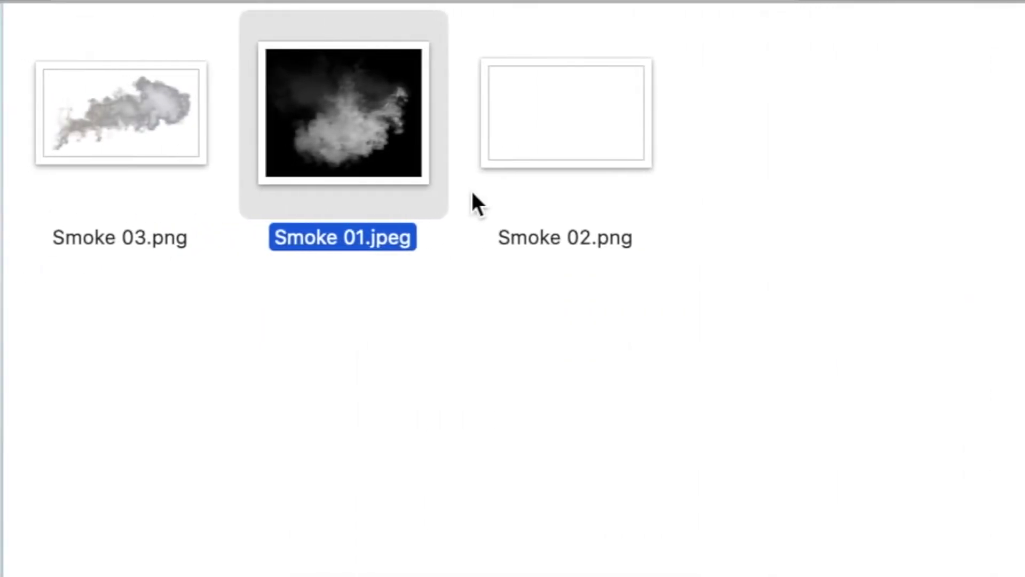
pyautogui.click(537, 119)
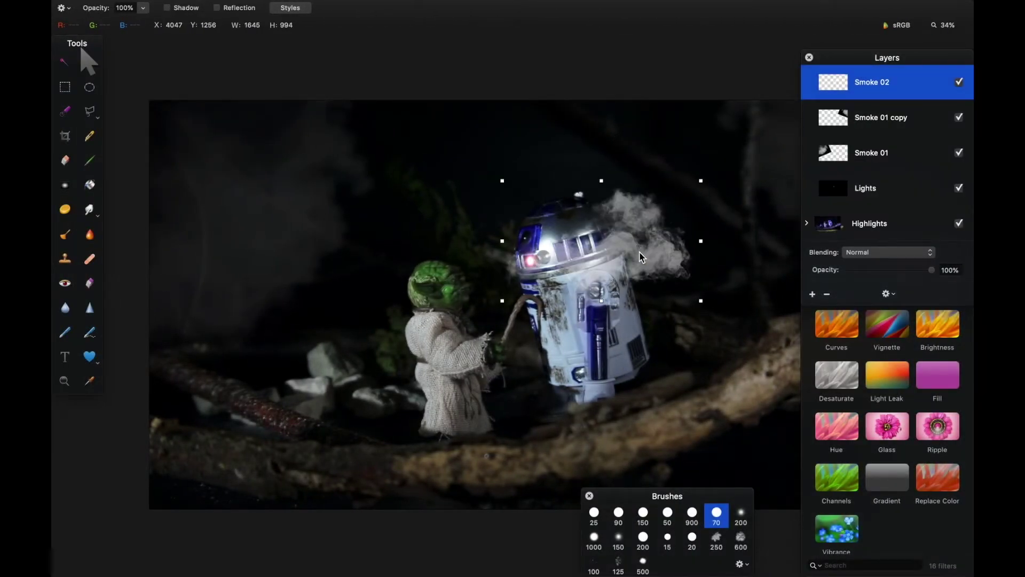
# - Move Smoke 02 to the lower right and stretch it larger across the log
pyautogui.moveTo(639, 252); pyautogui.dragTo(774, 443)
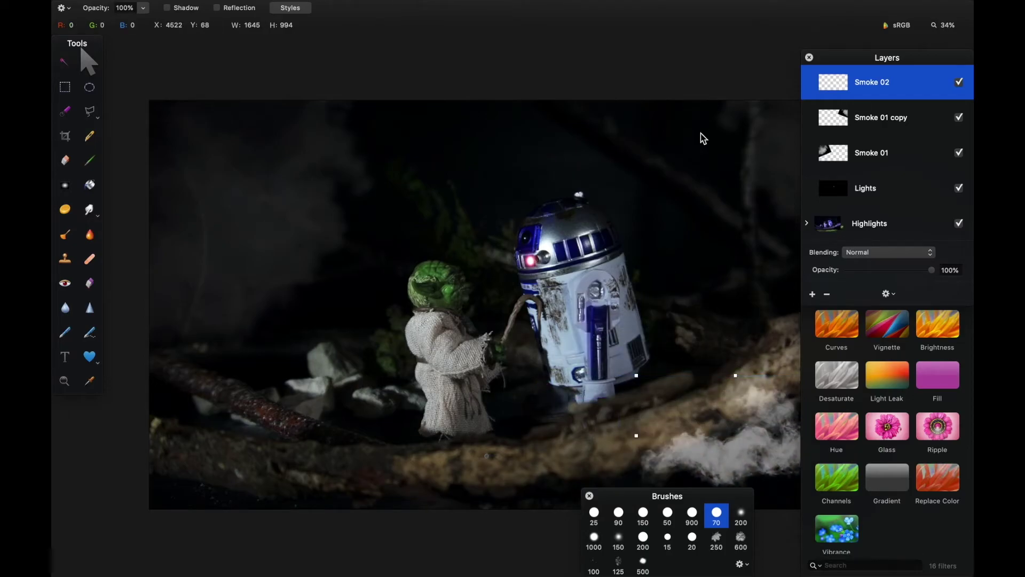
pyautogui.moveTo(837, 64); pyautogui.dragTo(910, 70)
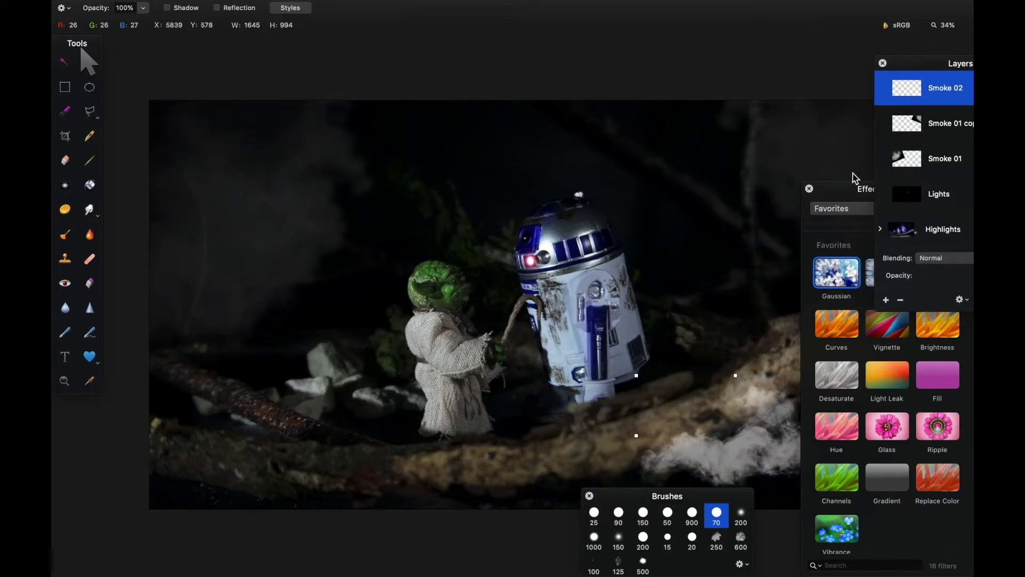
pyautogui.moveTo(854, 188); pyautogui.dragTo(830, 538)
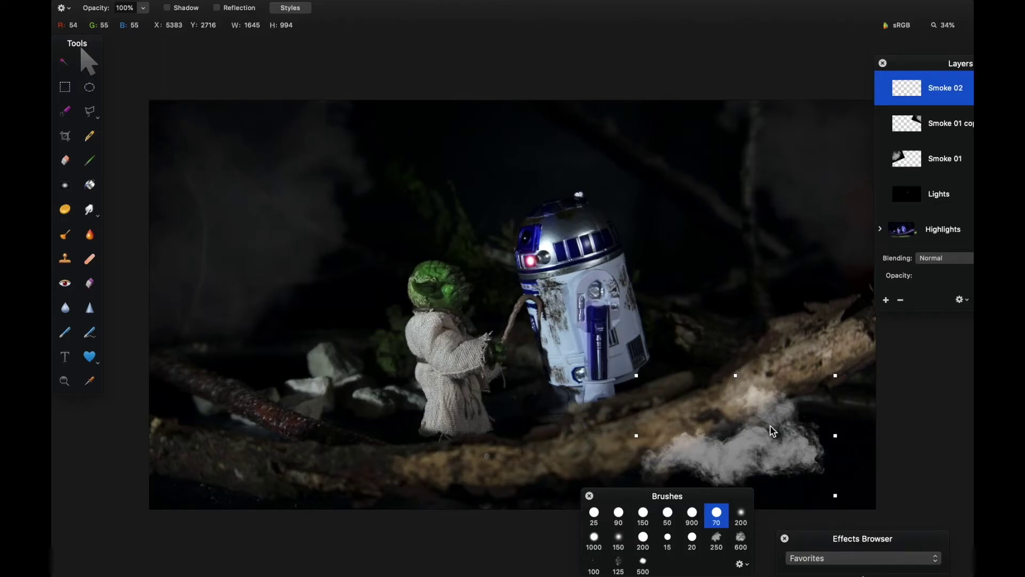
pyautogui.moveTo(636, 435); pyautogui.dragTo(358, 453)
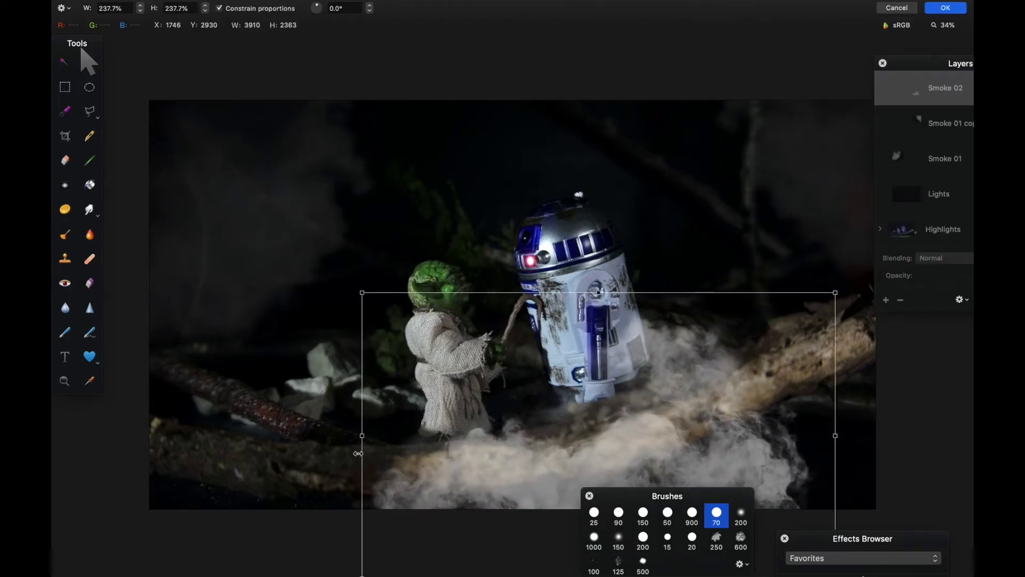
pyautogui.moveTo(600, 475); pyautogui.dragTo(834, 478)
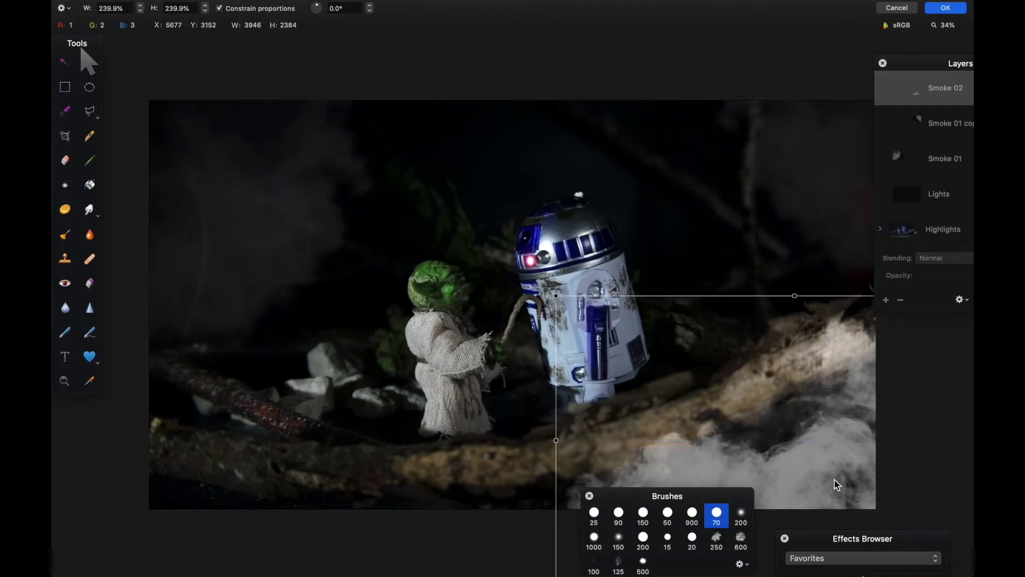
pyautogui.press('Return')
# - Soften Smoke 02 with a Gaussian blur of about 16.1 px
pyautogui.moveTo(827, 541); pyautogui.dragTo(338, 177)
pyautogui.moveTo(327, 258); pyautogui.dragTo(902, 90)
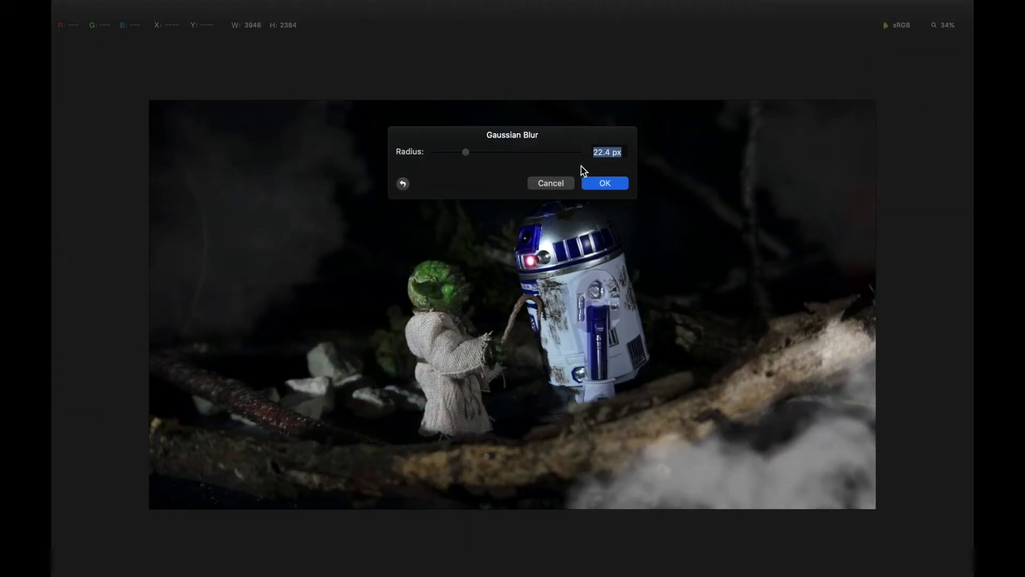
pyautogui.moveTo(468, 153); pyautogui.dragTo(455, 152)
pyautogui.press('Return')
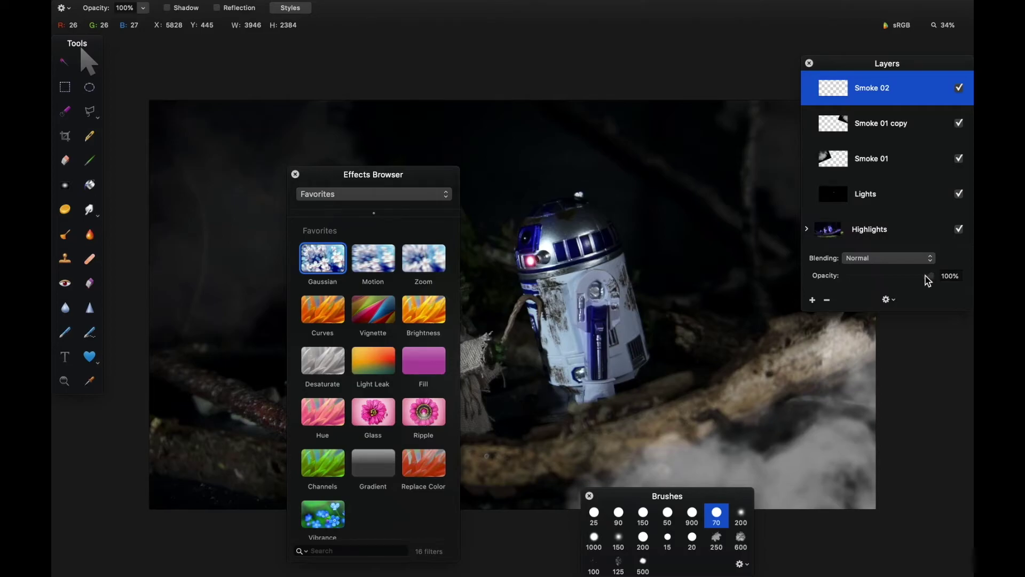
# - Fade the Smoke 02 layer to 37% opacity
pyautogui.moveTo(926, 277); pyautogui.dragTo(877, 276)
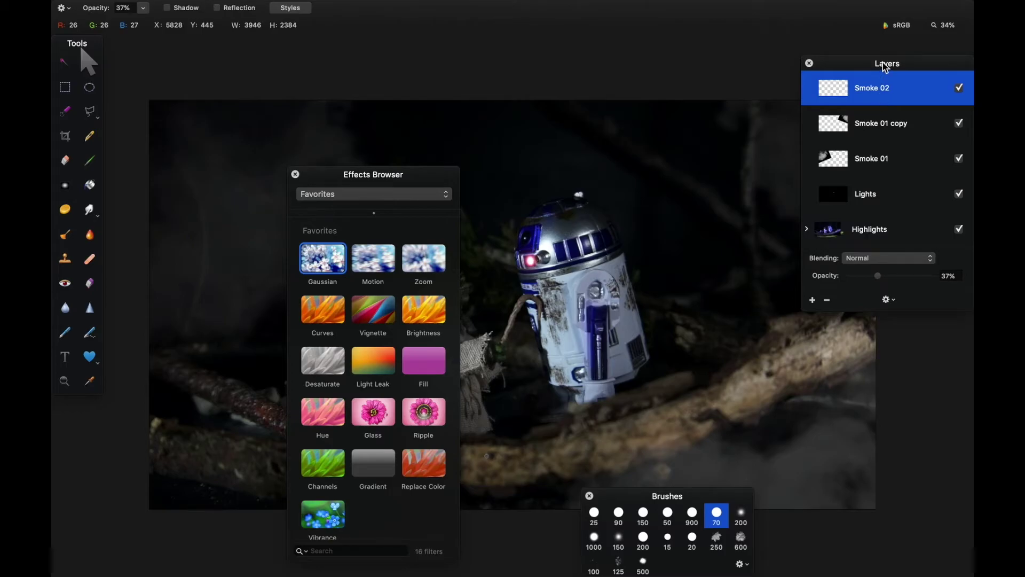
pyautogui.moveTo(448, 172); pyautogui.dragTo(973, 380)
pyautogui.moveTo(872, 389); pyautogui.dragTo(948, 385)
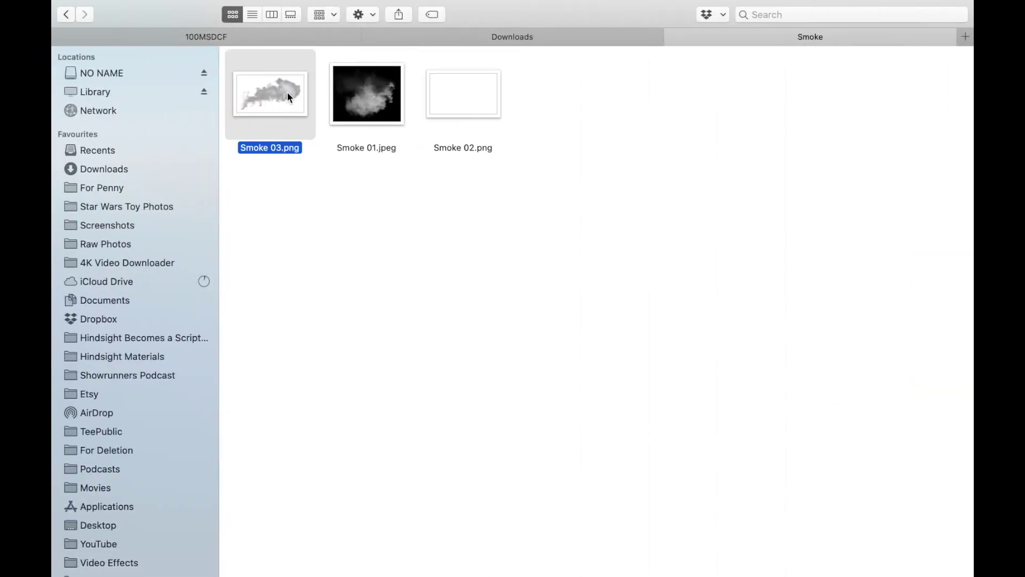
# - Add Smoke 03.png as a new layer and mirror it horizontally and vertically
pyautogui.moveTo(267, 94); pyautogui.dragTo(961, 198)
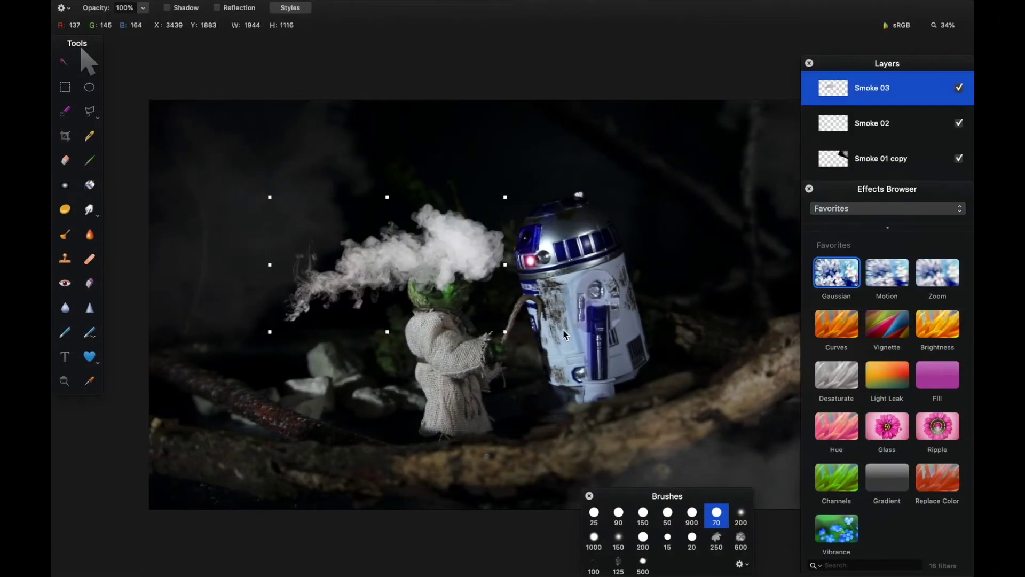
pyautogui.rightClick(475, 250)
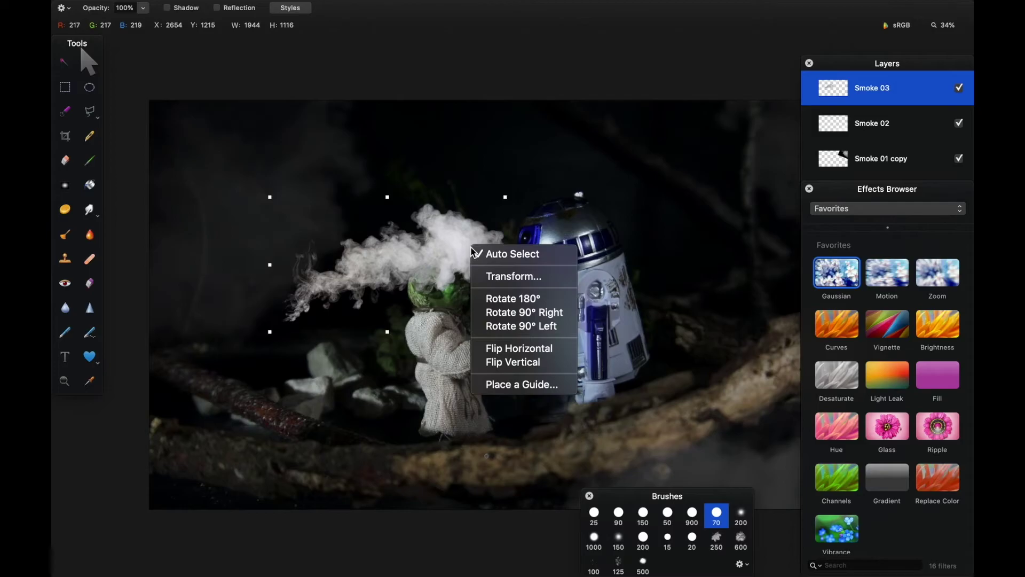
pyautogui.click(520, 349)
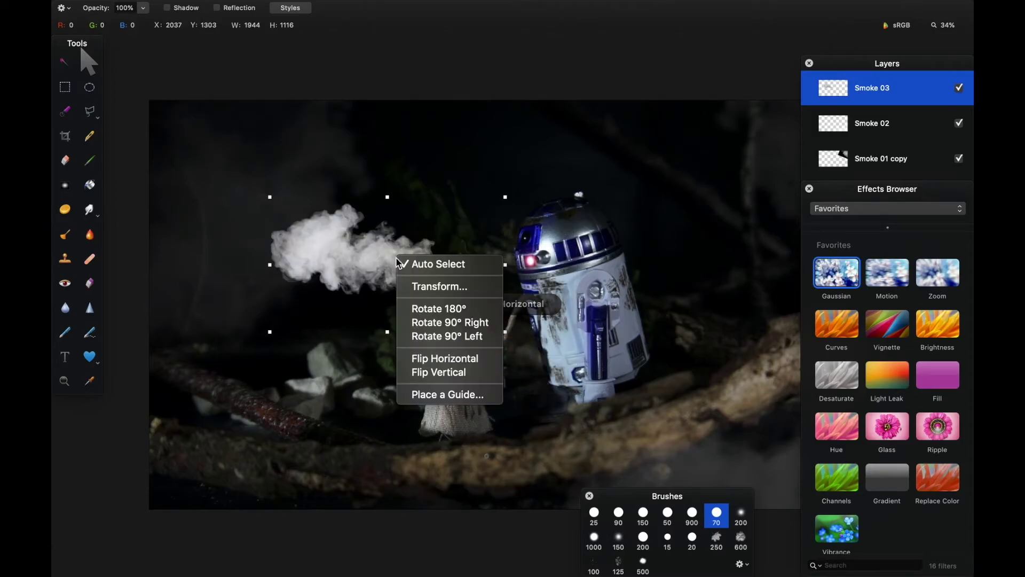
pyautogui.rightClick(399, 257)
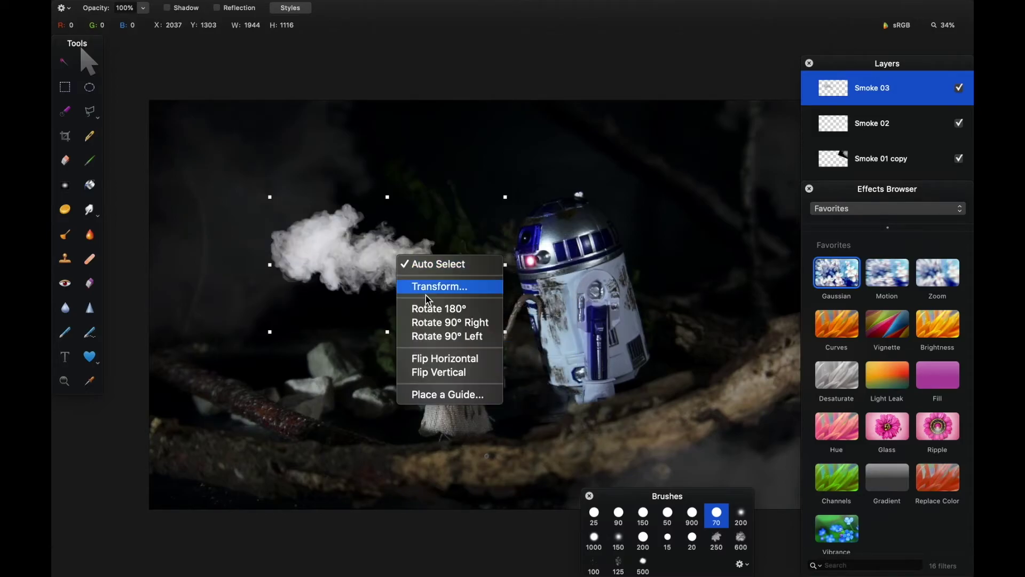
pyautogui.click(450, 356)
pyautogui.rightClick(390, 265)
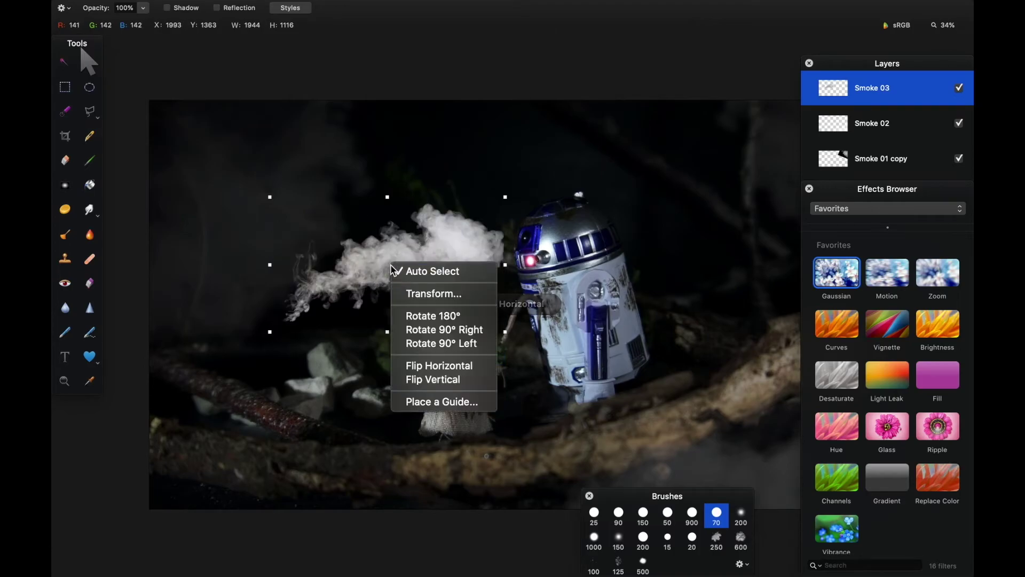
pyautogui.click(433, 378)
pyautogui.rightClick(429, 267)
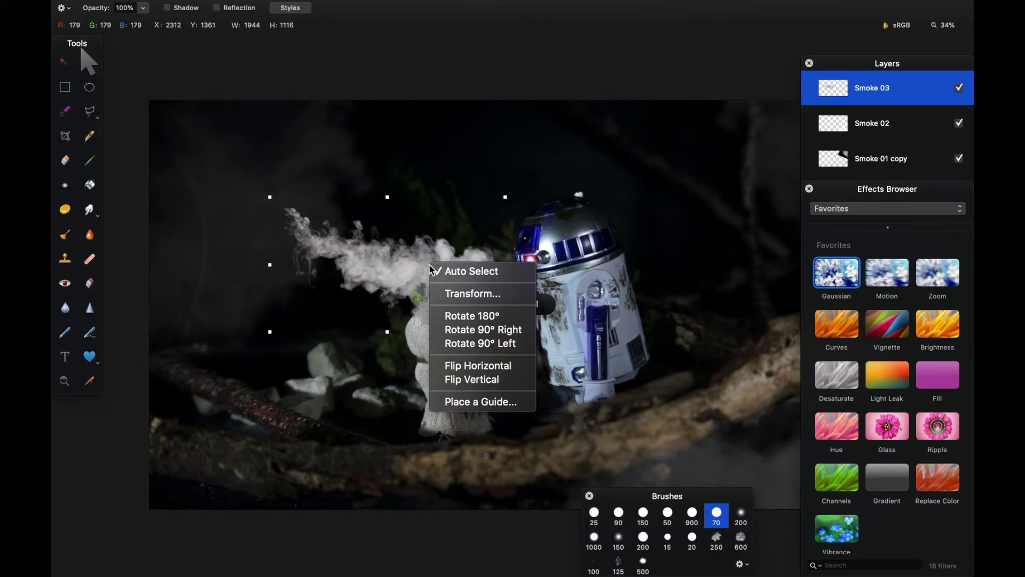
pyautogui.click(478, 364)
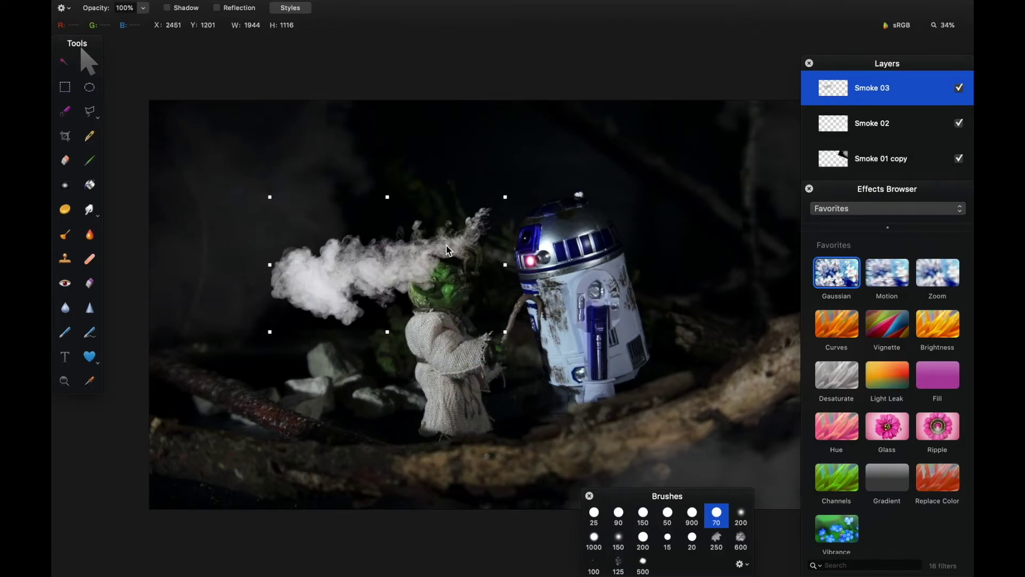
# - Rotate Smoke 03 about 21°, scale it to 151%, and place it in the lower-left corner
pyautogui.moveTo(447, 250); pyautogui.dragTo(367, 361)
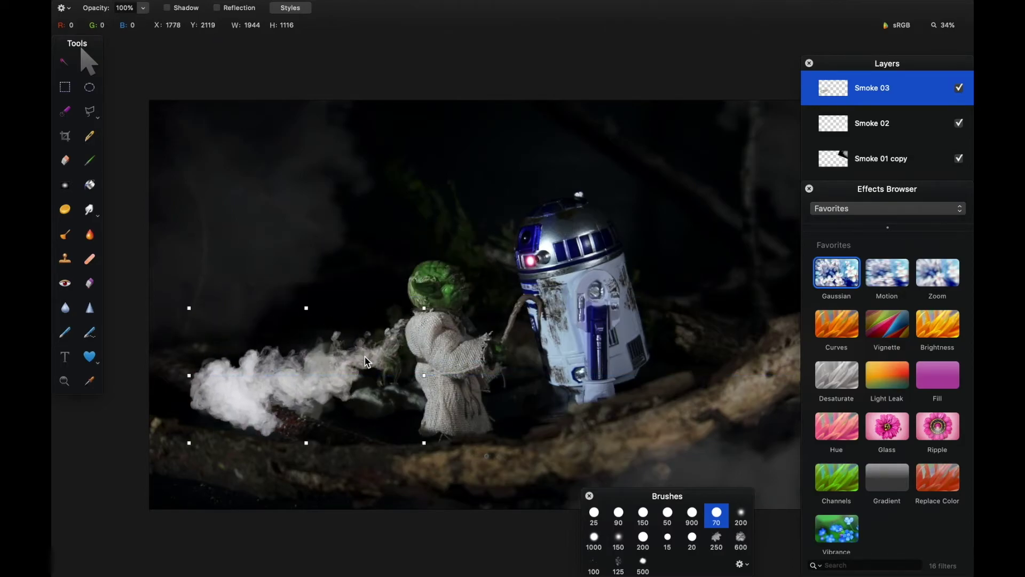
pyautogui.rightClick(321, 369)
pyautogui.click(354, 393)
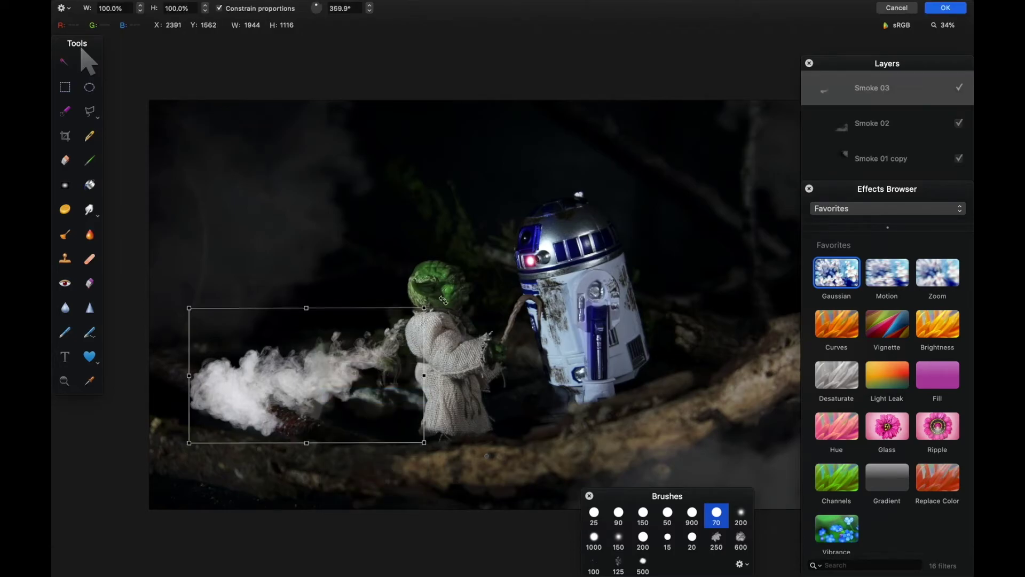
pyautogui.moveTo(443, 300); pyautogui.dragTo(454, 346)
pyautogui.moveTo(370, 382); pyautogui.dragTo(244, 487)
pyautogui.moveTo(318, 459); pyautogui.dragTo(340, 507)
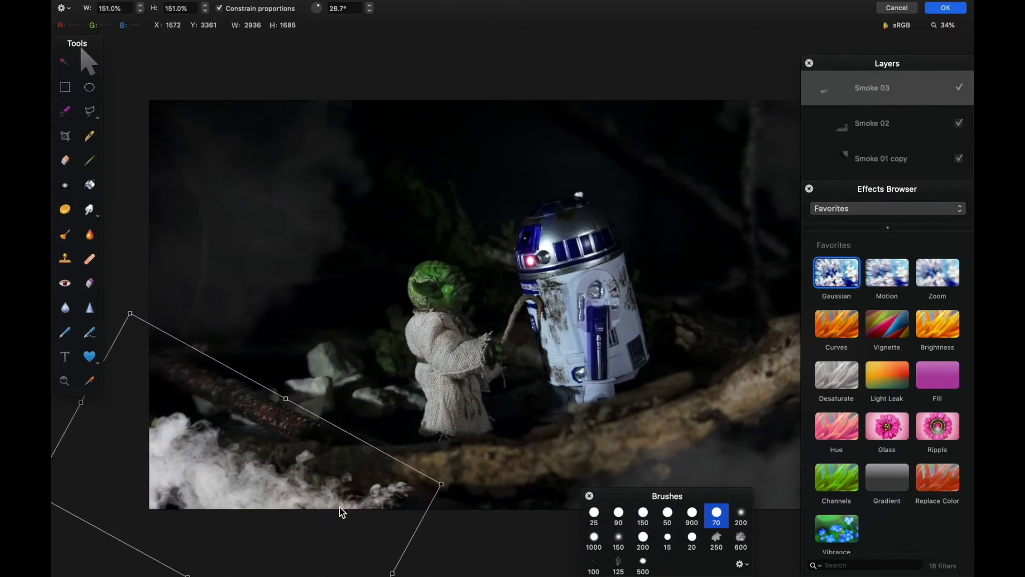
pyautogui.press('Return')
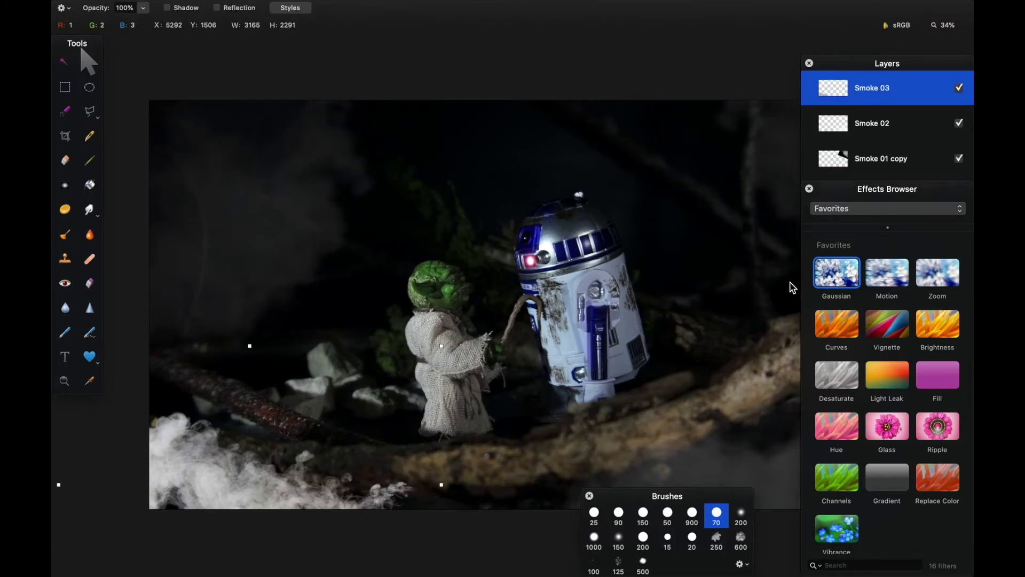
# - Give Smoke 03 a 16.1 px Gaussian blur and fade it to 27% opacity
pyautogui.moveTo(836, 275); pyautogui.dragTo(868, 92)
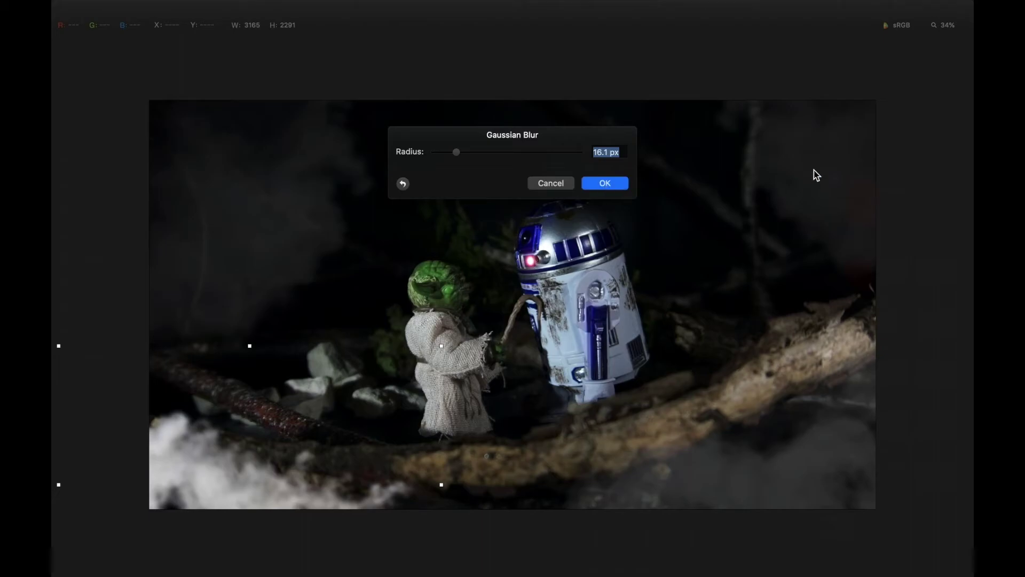
pyautogui.press('Return')
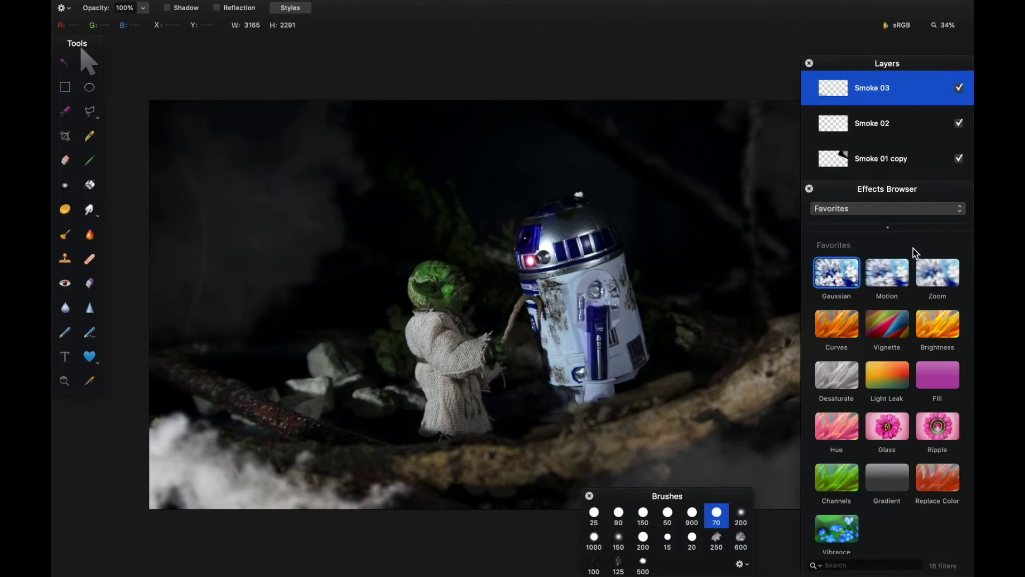
pyautogui.moveTo(919, 194); pyautogui.dragTo(840, 433)
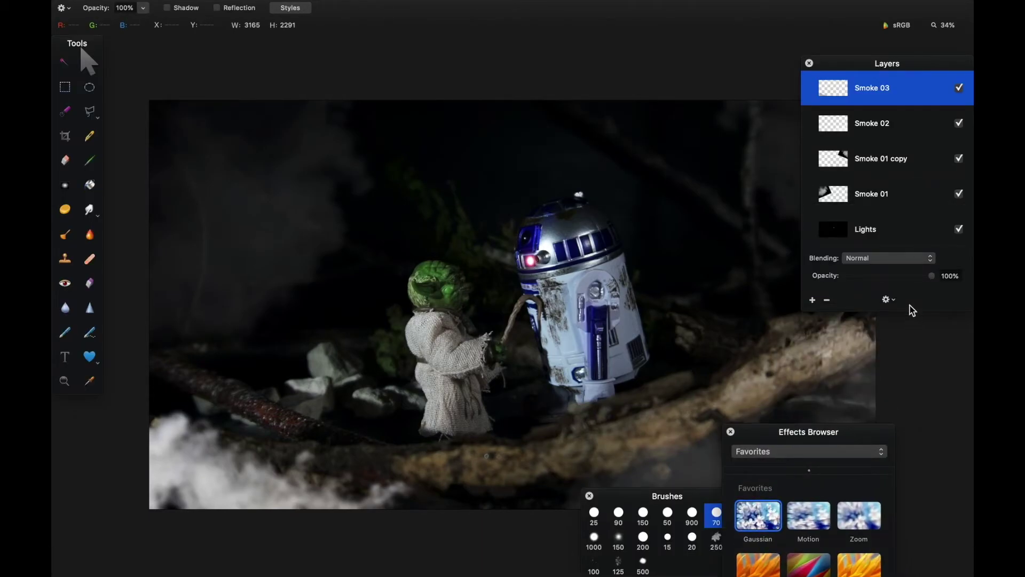
pyautogui.moveTo(931, 280); pyautogui.dragTo(847, 284)
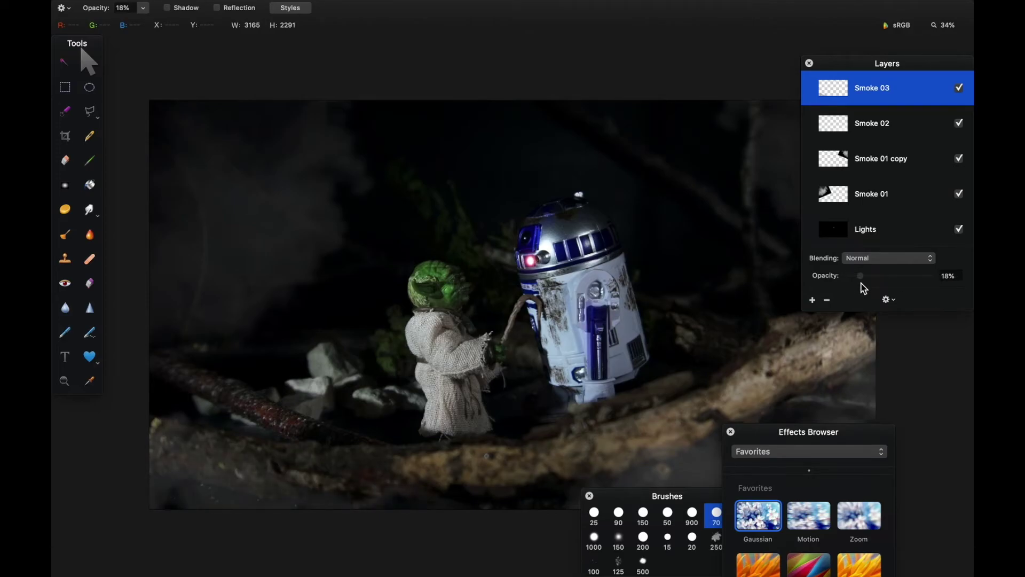
pyautogui.moveTo(864, 288); pyautogui.dragTo(872, 289)
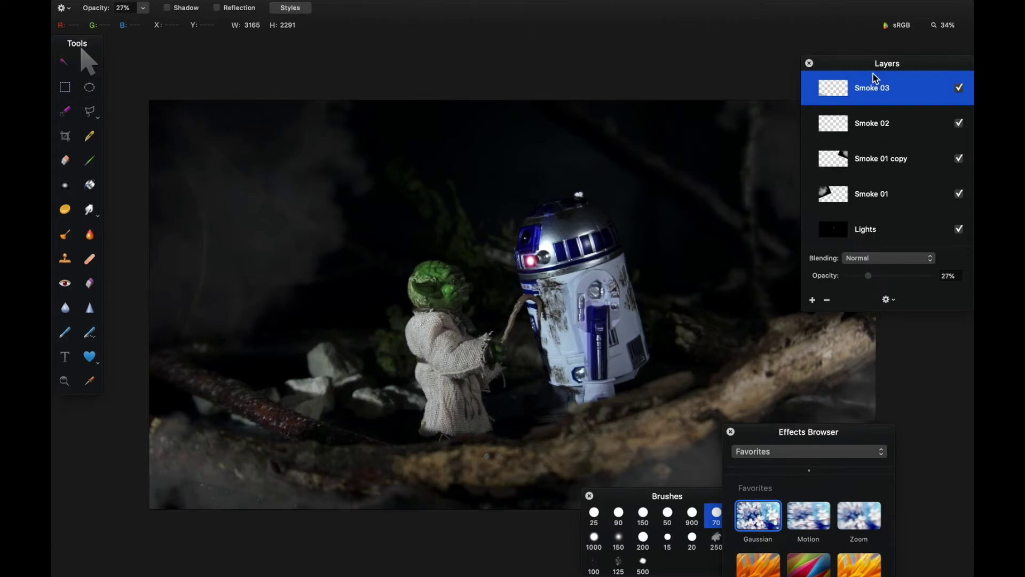
pyautogui.moveTo(874, 69); pyautogui.dragTo(966, 69)
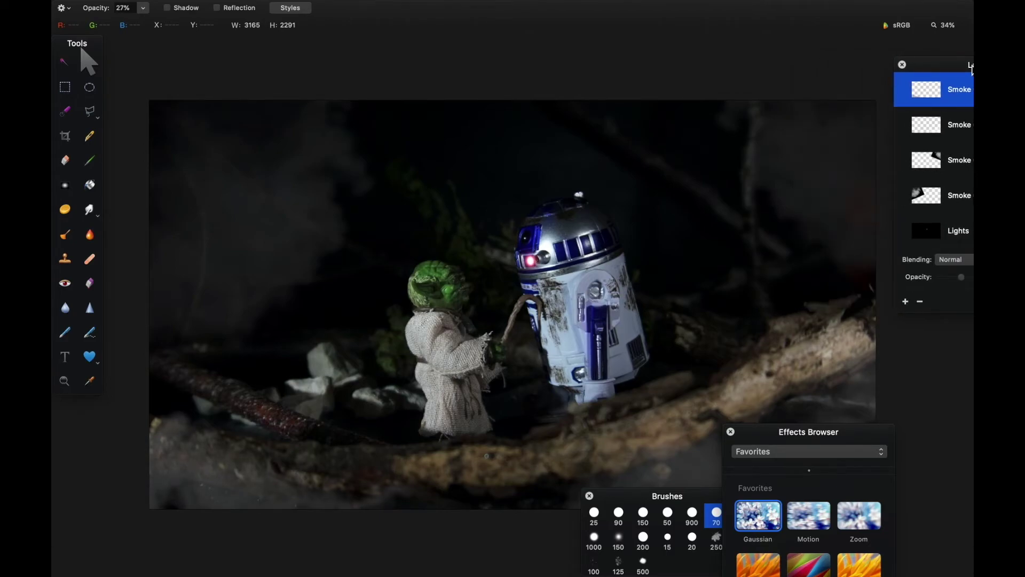
# - Group the four smoke layers and name the group 'Smoke'
pyautogui.scroll(-5, 526, 293)
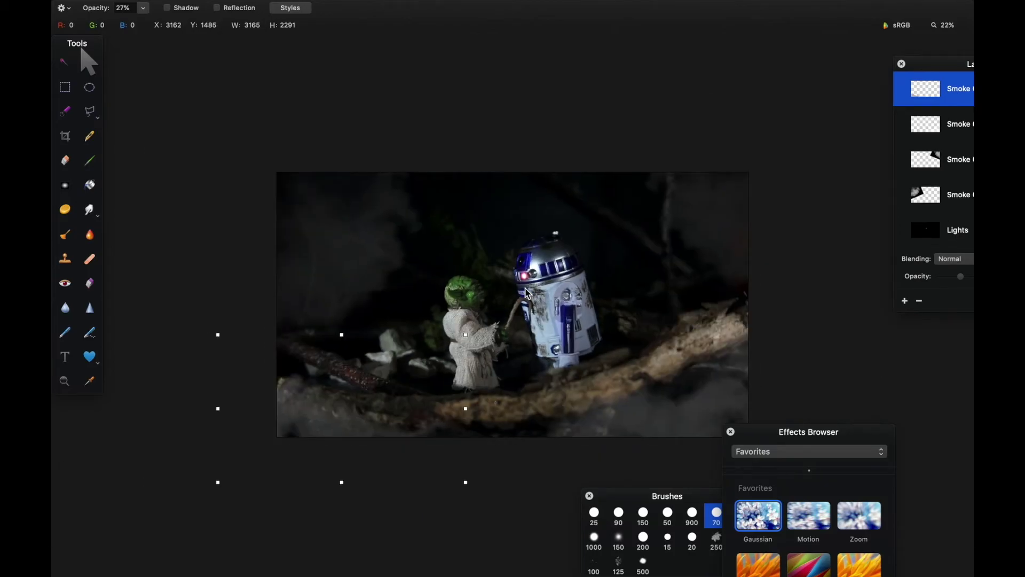
pyautogui.moveTo(920, 66); pyautogui.dragTo(780, 65)
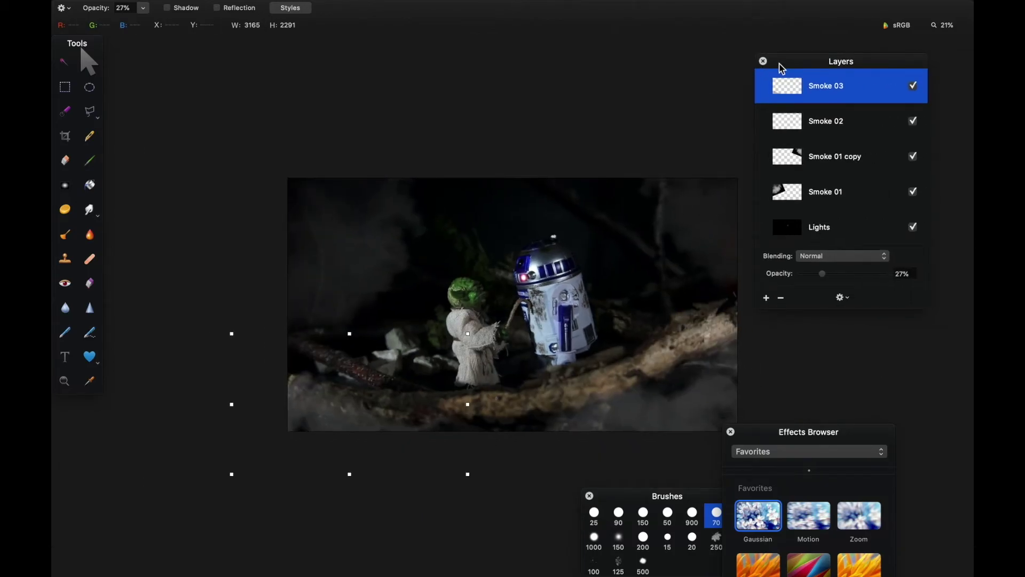
pyautogui.keyDown('shift'); pyautogui.click(816, 198); pyautogui.keyUp('shift')
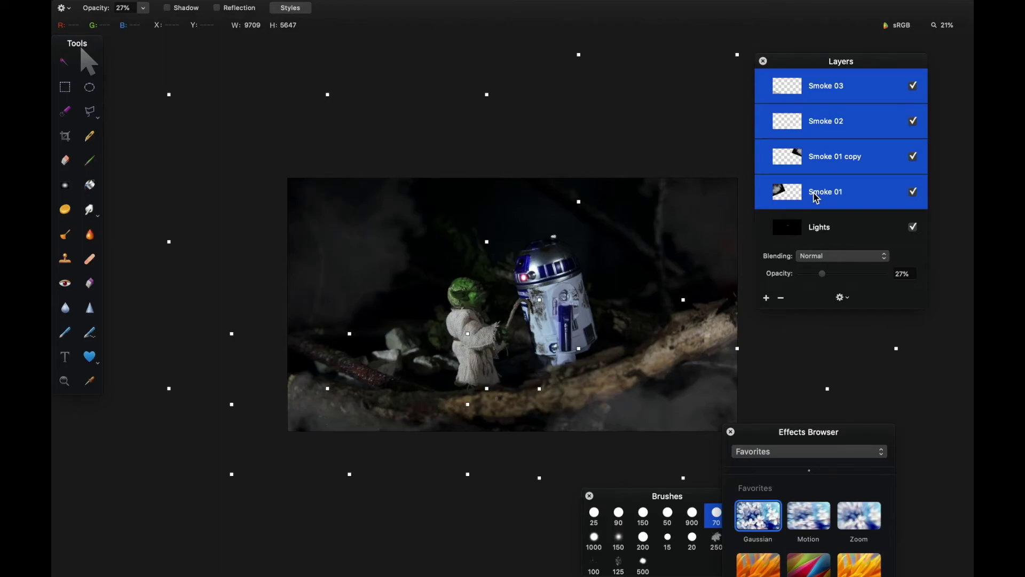
pyautogui.press('super+g')
pyautogui.doubleClick(812, 87)
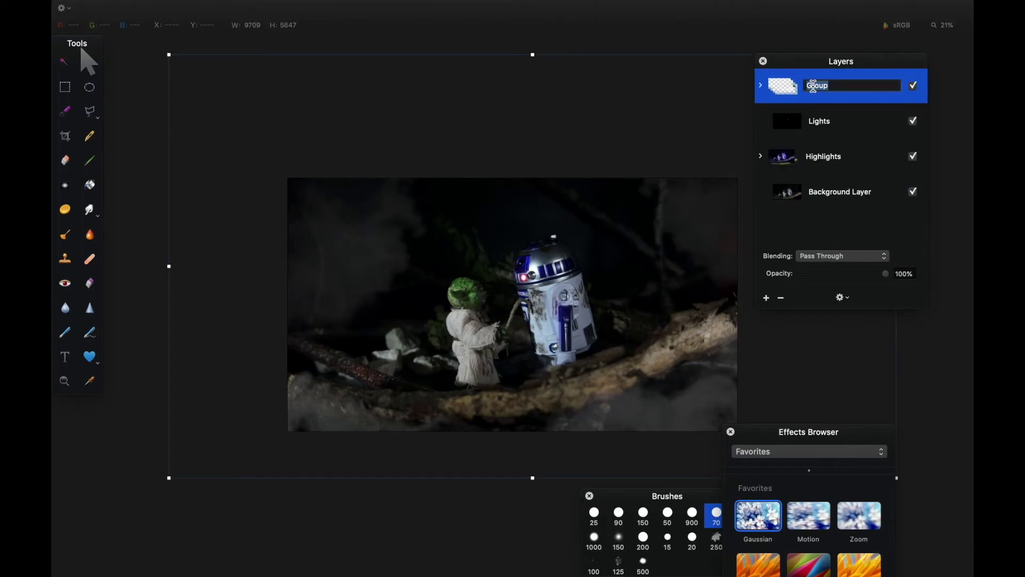
pyautogui.write('Smoke')
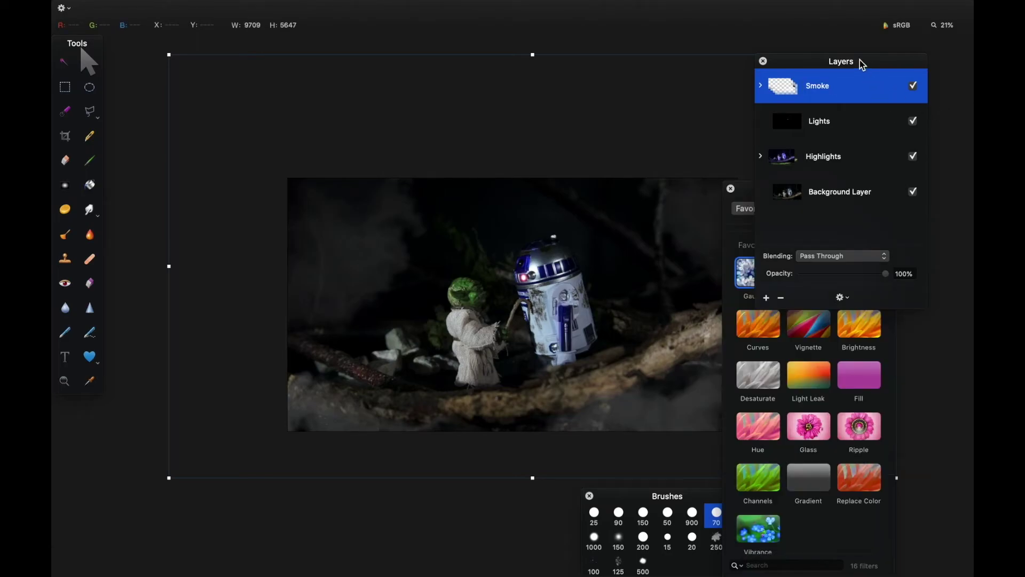
# - Group all four layers, duplicate the group, and hide the original Group
pyautogui.moveTo(865, 63); pyautogui.dragTo(910, 62)
pyautogui.moveTo(774, 190); pyautogui.dragTo(867, 320)
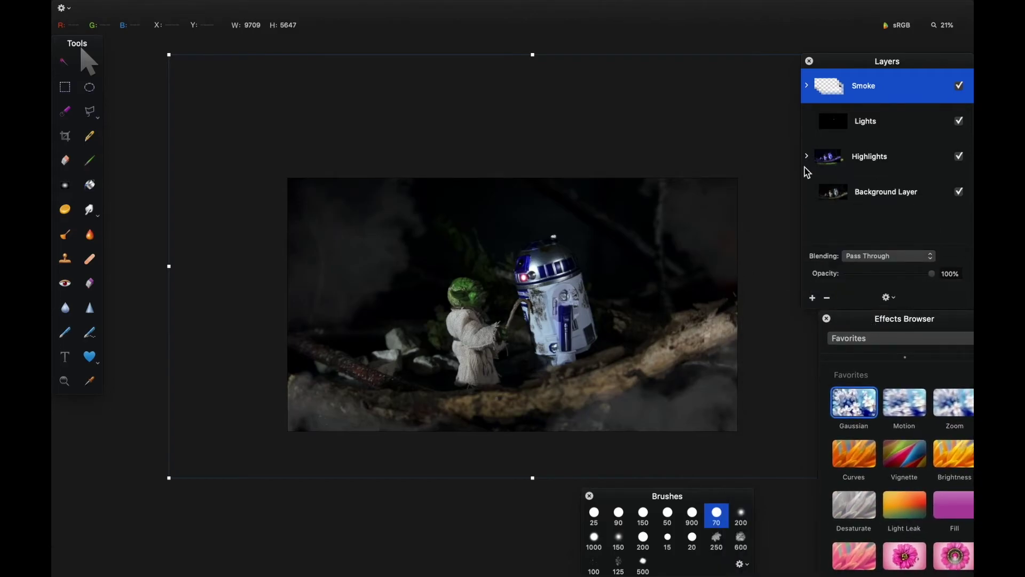
pyautogui.keyDown('shift'); pyautogui.click(865, 193); pyautogui.keyUp('shift')
pyautogui.press('super+g')
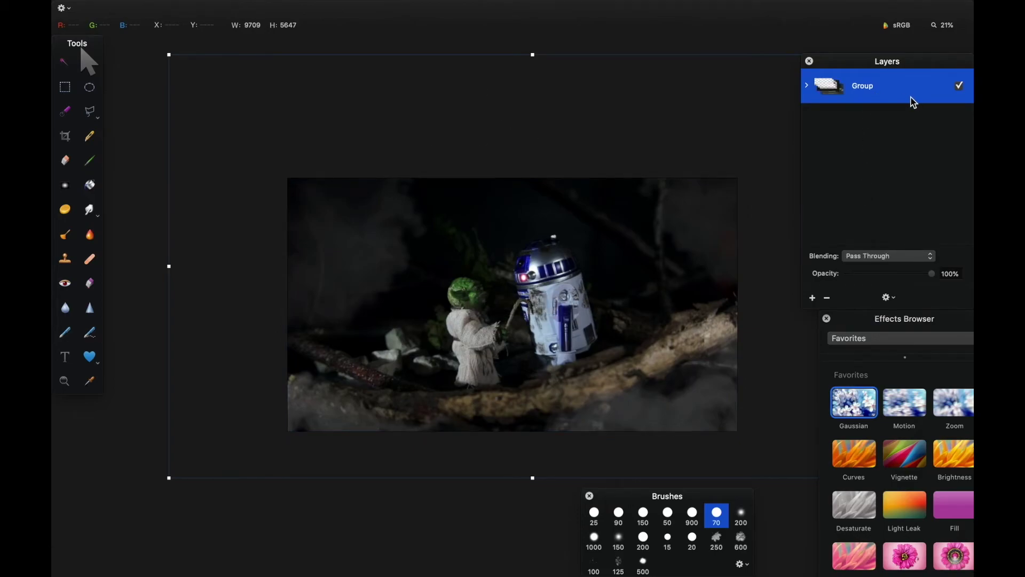
pyautogui.press('super+shift+d')
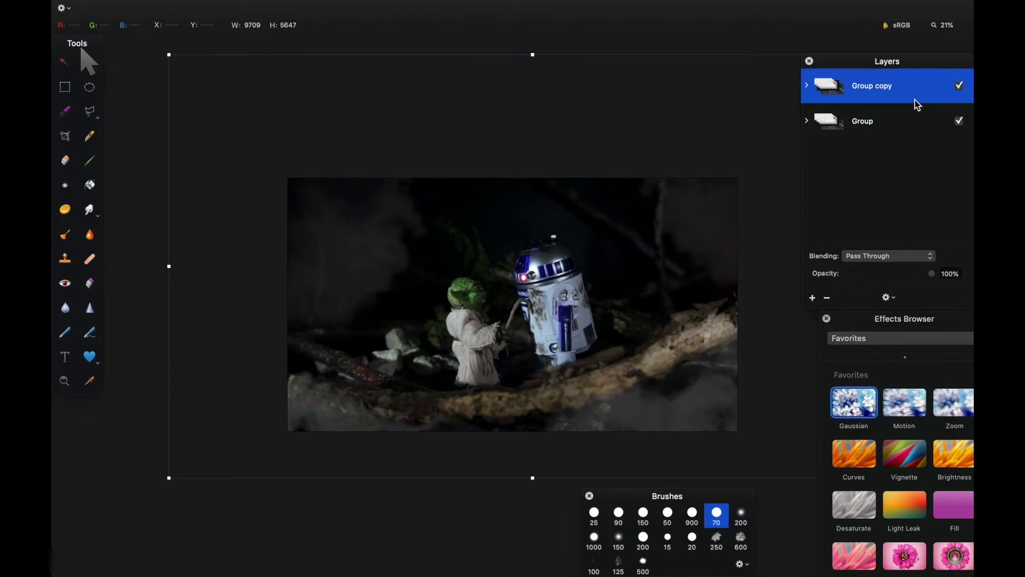
pyautogui.click(960, 122)
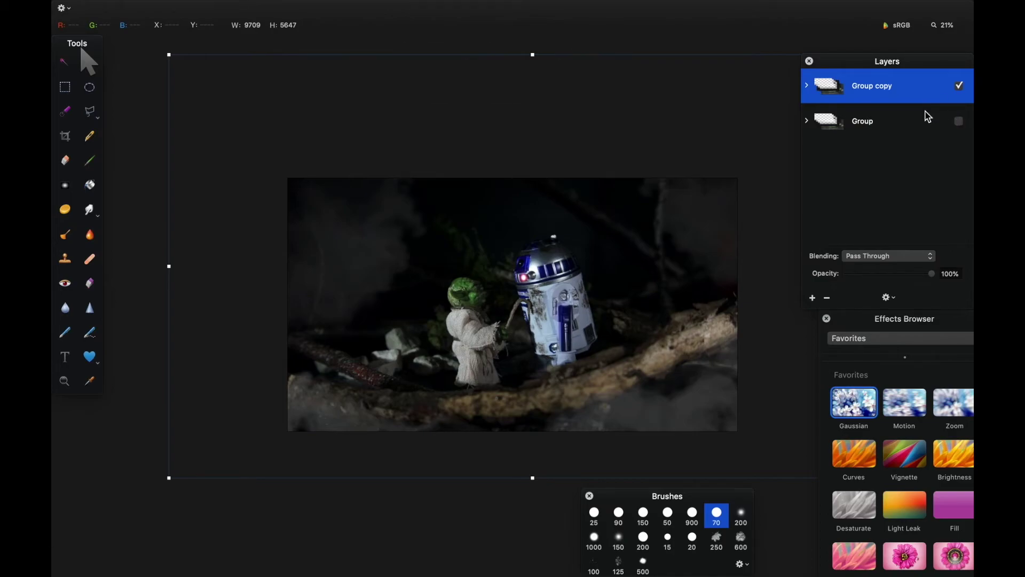
# - Merge Group copy into one flattened image layer, leaving the original Group hidden
pyautogui.rightClick(890, 92)
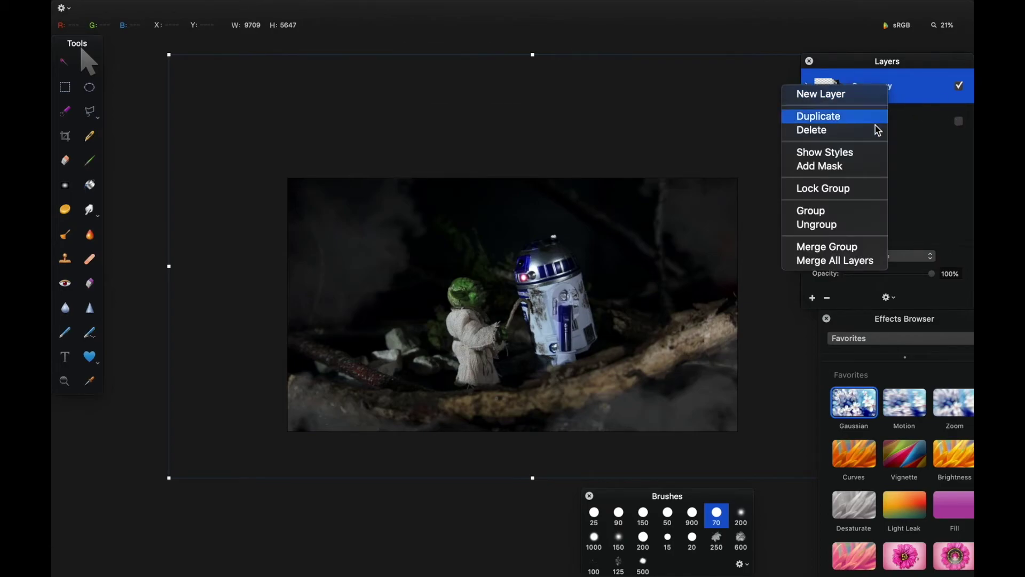
pyautogui.click(853, 248)
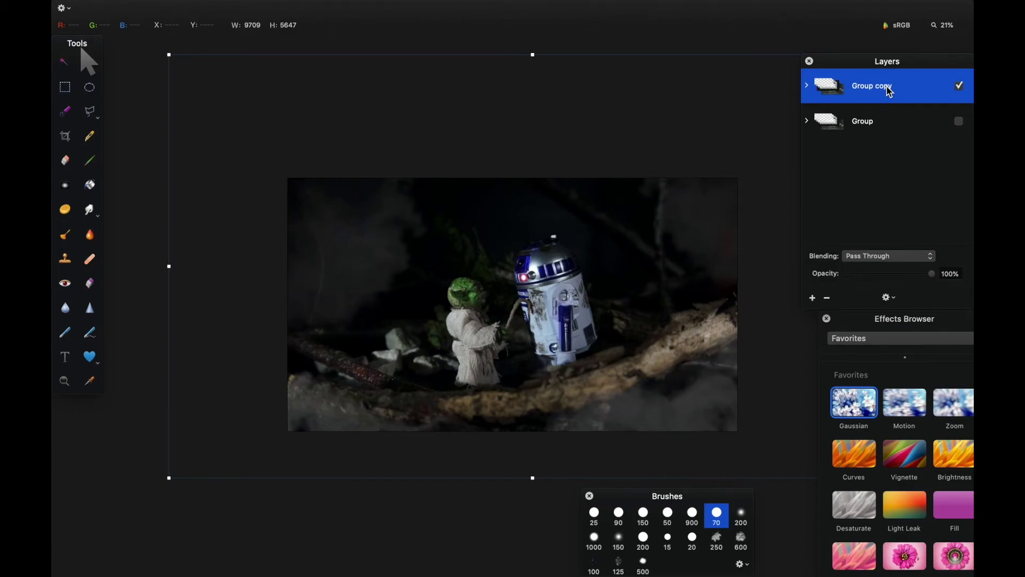
pyautogui.press('super+e')
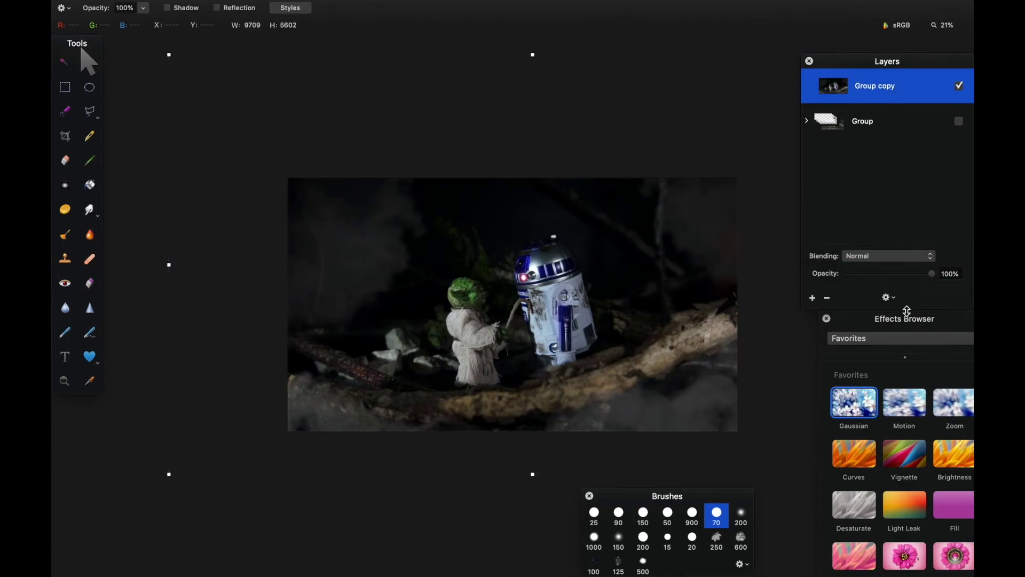
# - Apply a Vignette to Group copy with 25% radius, 25% falloff and 65.8% intensity
pyautogui.click(908, 468)
pyautogui.moveTo(908, 468); pyautogui.dragTo(893, 92)
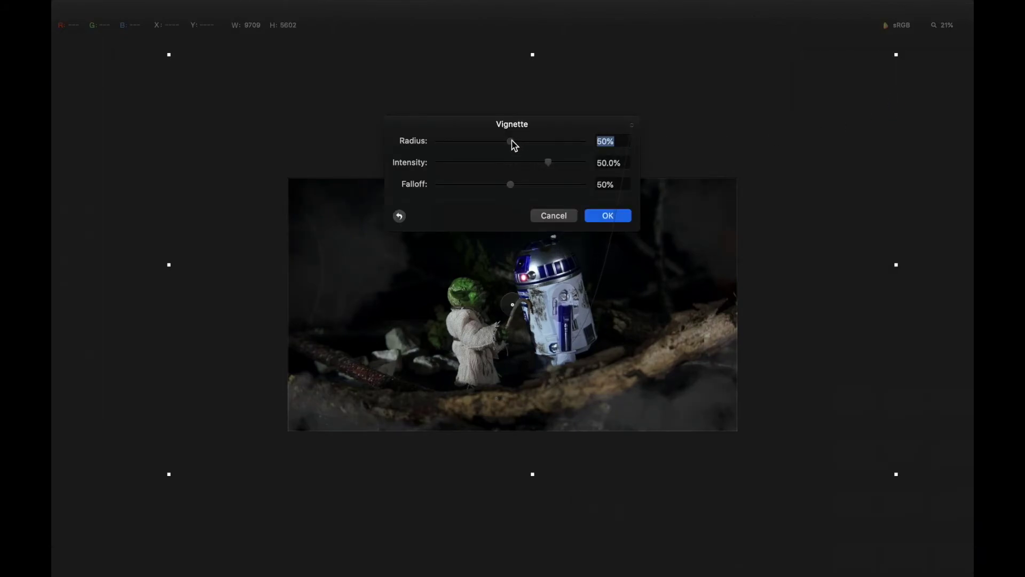
pyautogui.moveTo(512, 141); pyautogui.dragTo(474, 143)
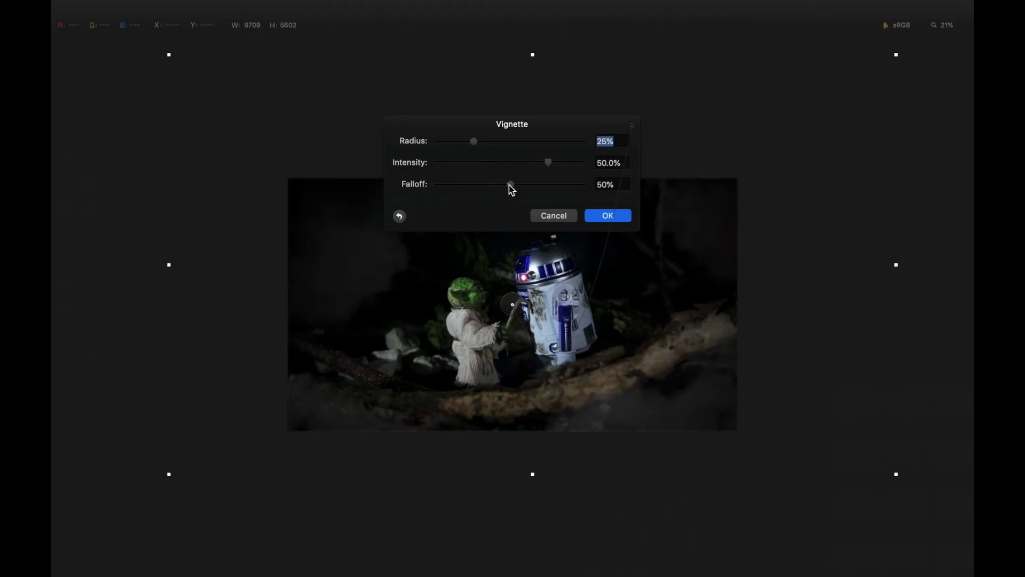
pyautogui.moveTo(510, 185); pyautogui.dragTo(473, 207)
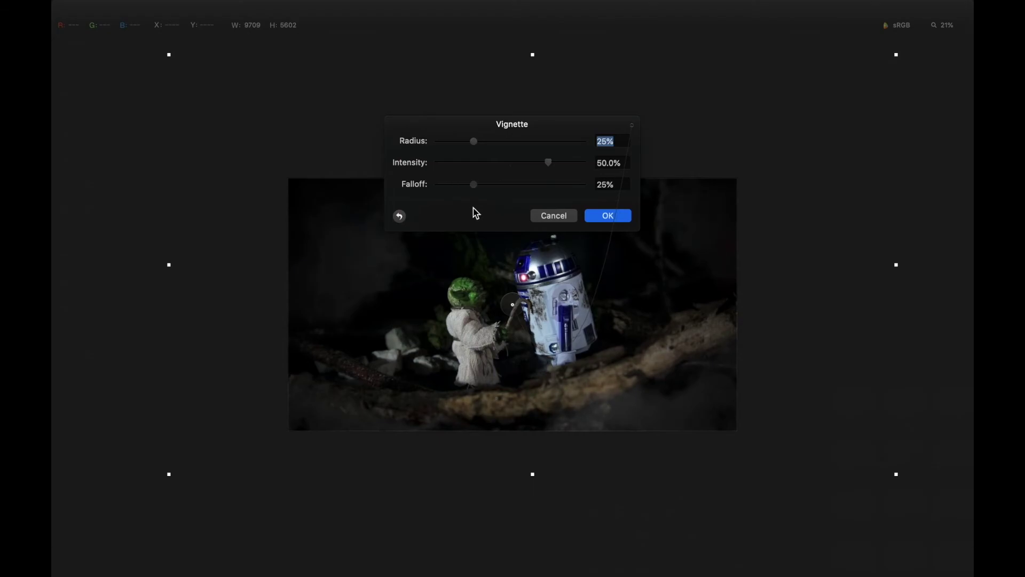
pyautogui.moveTo(533, 126); pyautogui.dragTo(526, 59)
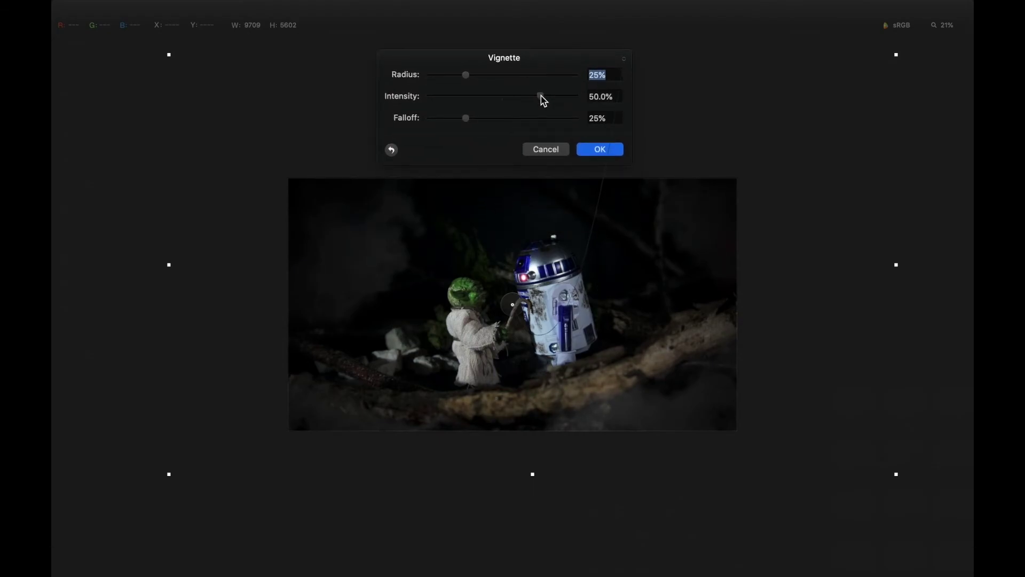
pyautogui.moveTo(541, 97); pyautogui.dragTo(553, 100)
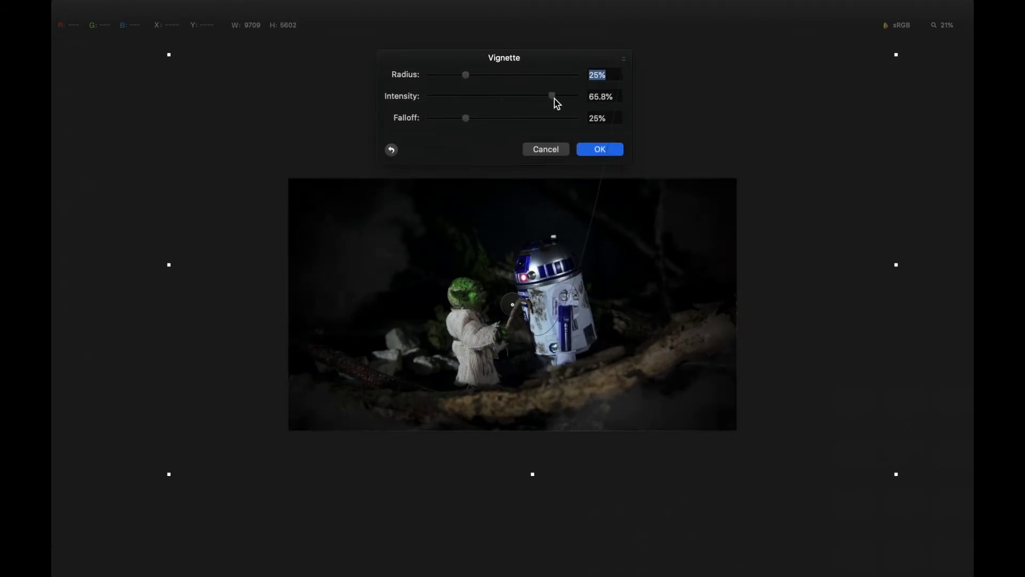
pyautogui.click(599, 152)
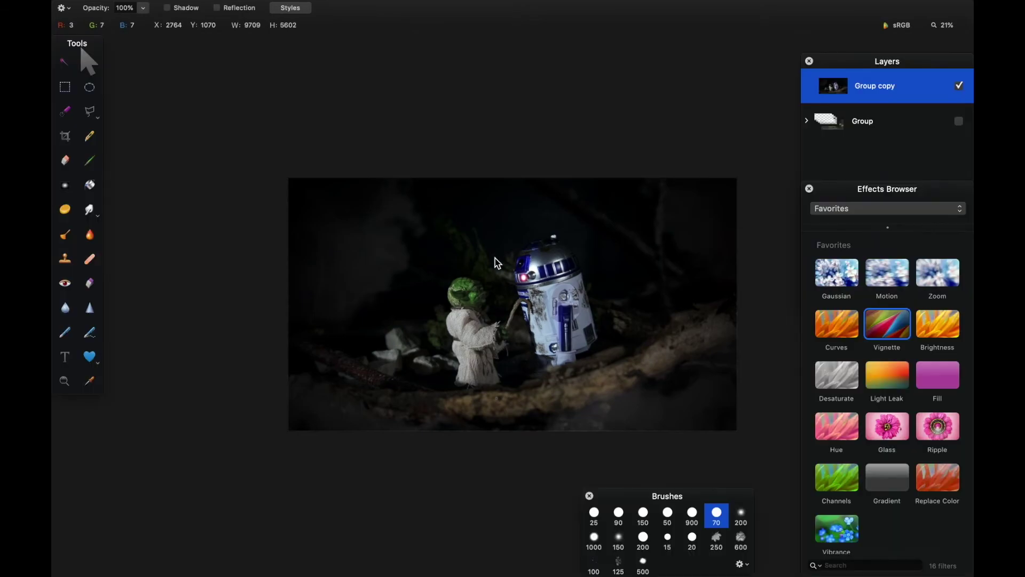
# - Place the Water Mark file from Finder into the photo as a new layer
pyautogui.scroll(2, 494, 315)
pyautogui.scroll(1, 494, 315)
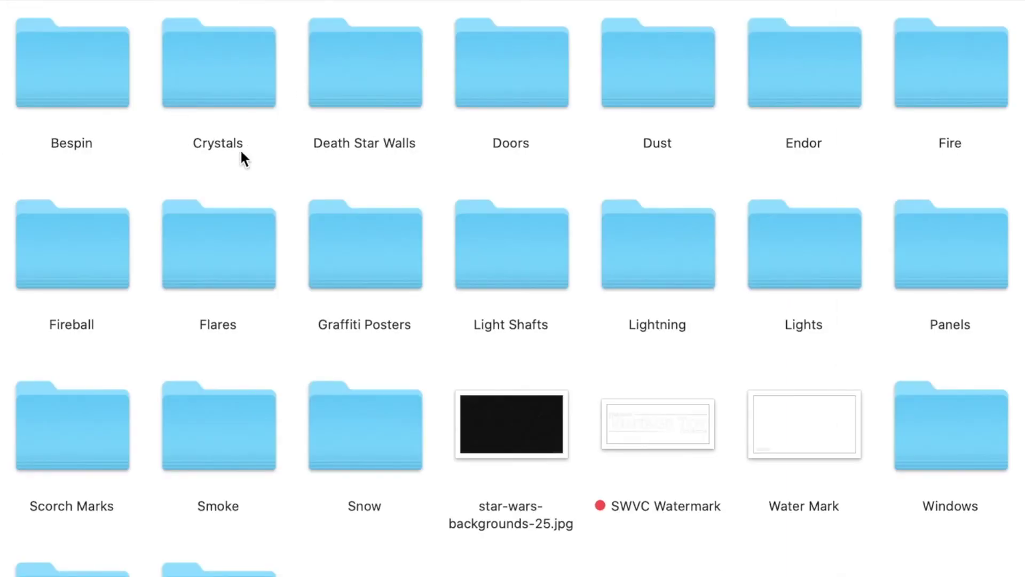
pyautogui.click(794, 426)
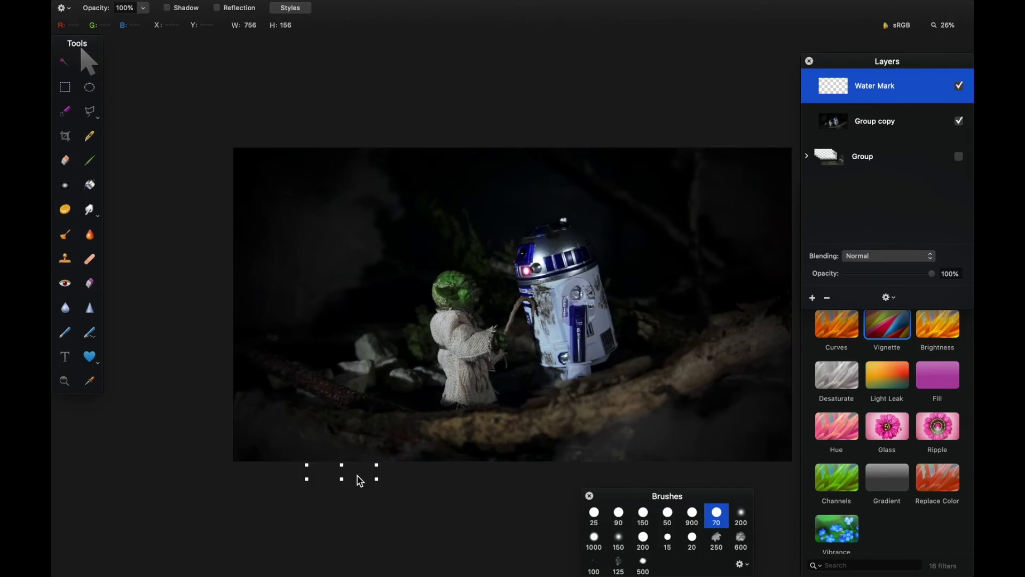
# - Scale the Water Mark layer down to 792 × 164 in the photo's bottom-left corner
pyautogui.moveTo(351, 457); pyautogui.dragTo(350, 434)
pyautogui.press('super+z')
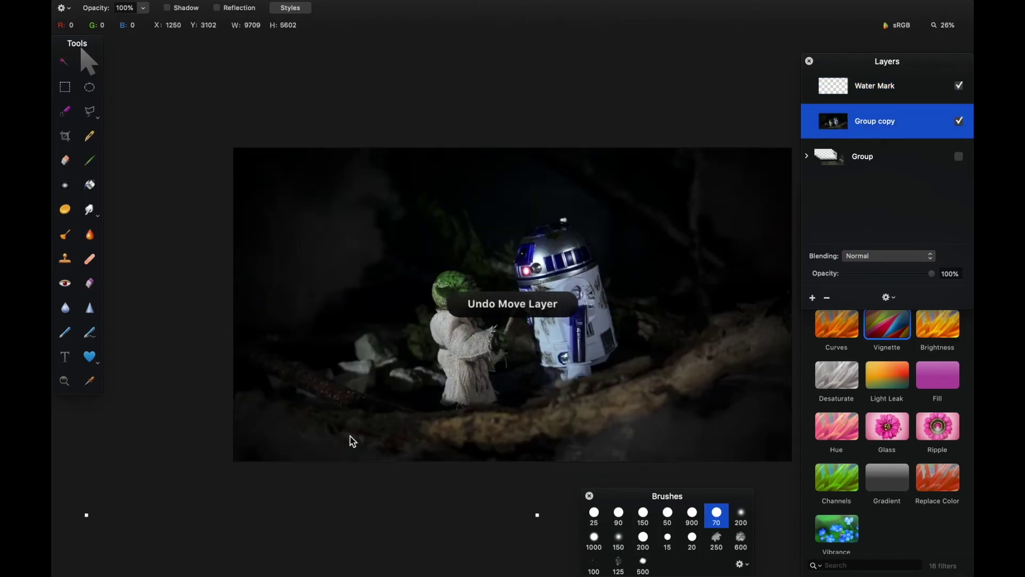
pyautogui.click(855, 92)
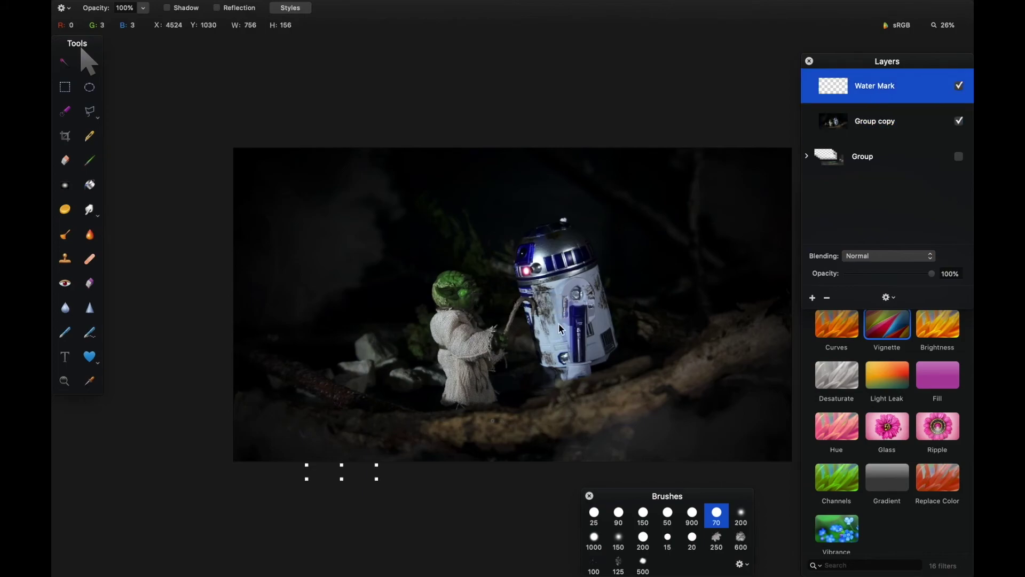
pyautogui.click(365, 475)
pyautogui.click(840, 87)
pyautogui.moveTo(342, 462); pyautogui.dragTo(385, 426)
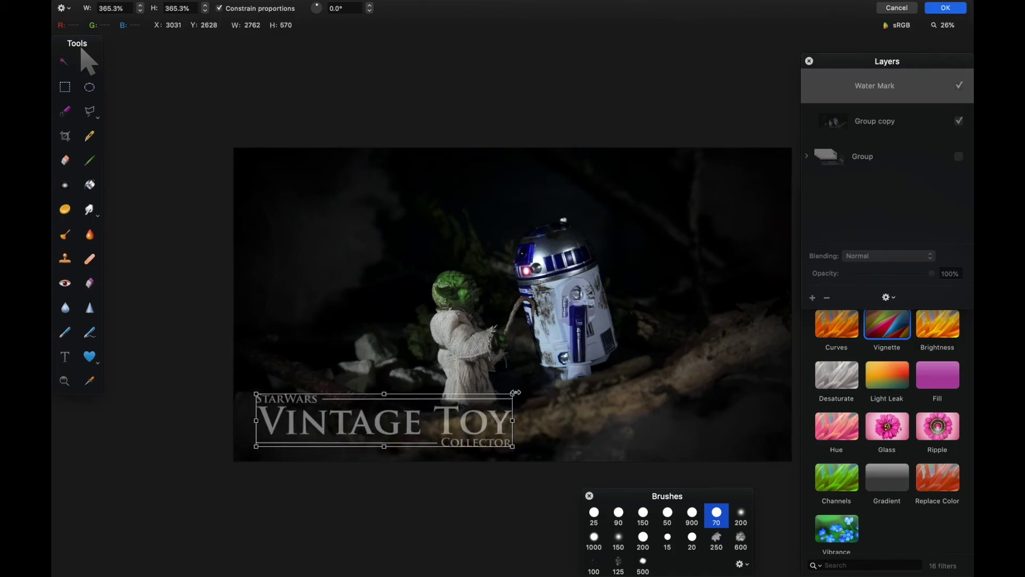
pyautogui.moveTo(513, 393); pyautogui.dragTo(323, 439)
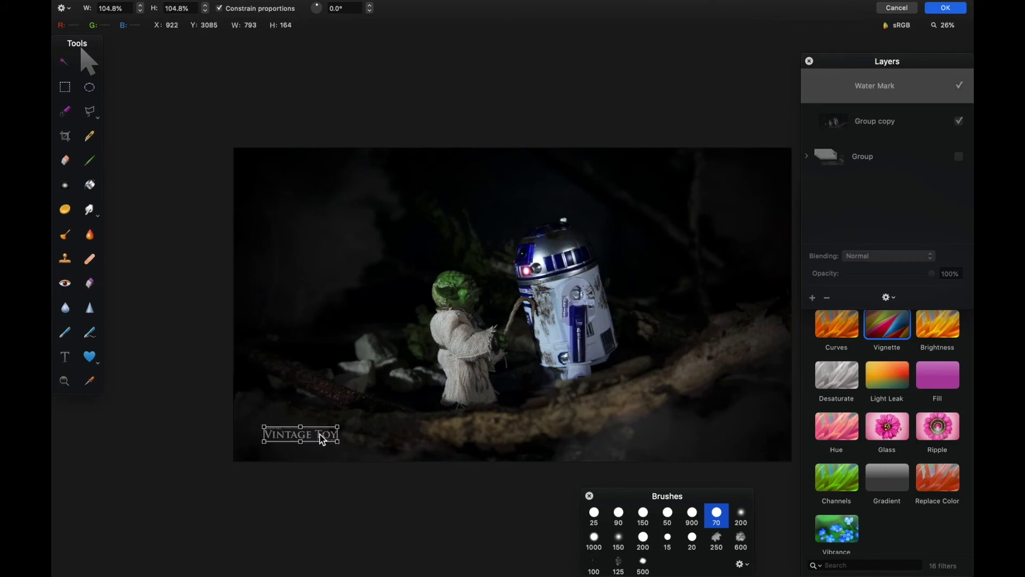
pyautogui.press('Return')
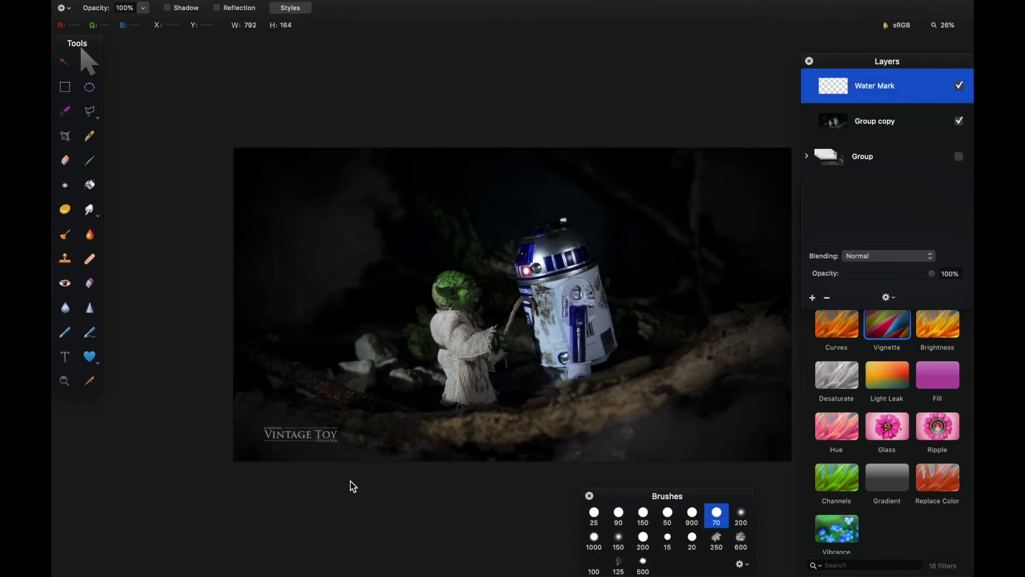
pyautogui.moveTo(897, 62); pyautogui.dragTo(929, 51)
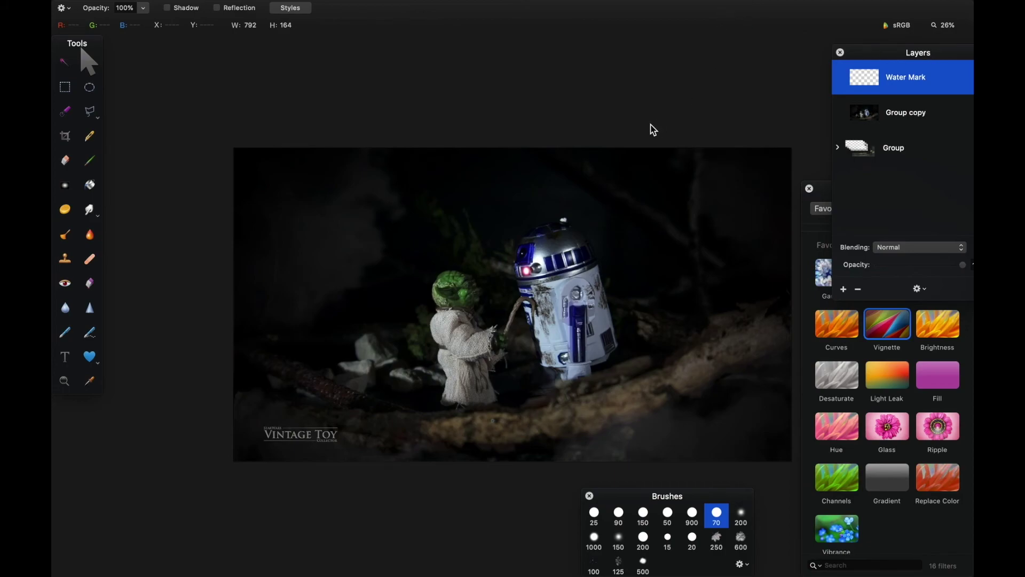
# - Export the image as an 85% JPEG named 'When Yoda Met Artoo' to Downloads
pyautogui.moveTo(328, 3)
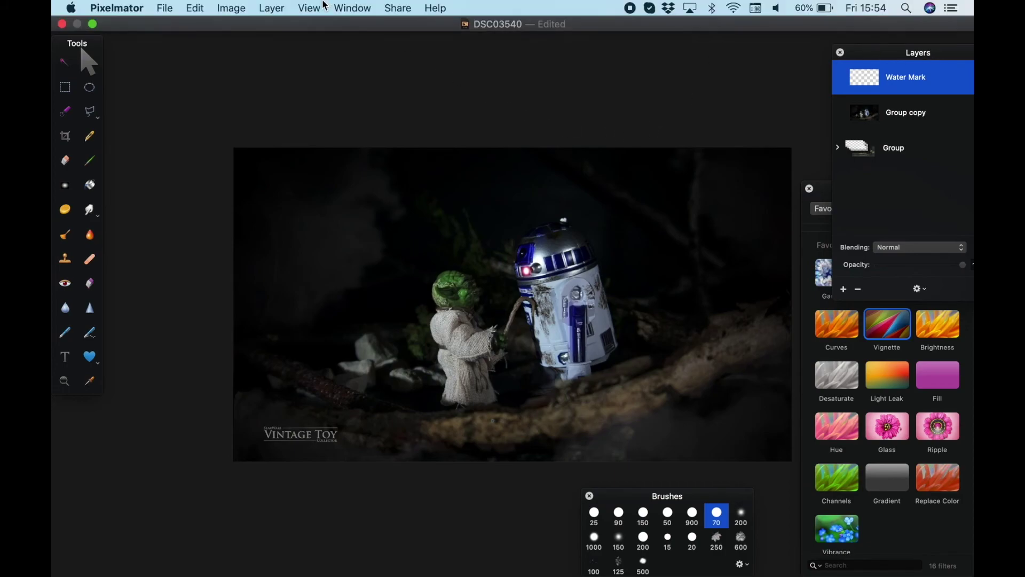
pyautogui.click(170, 7)
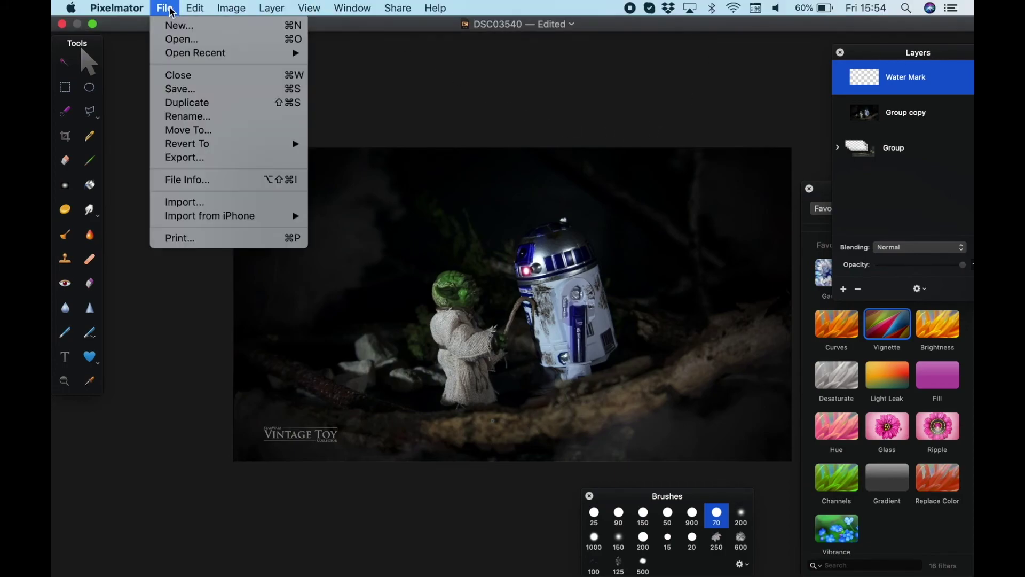
pyautogui.click(214, 158)
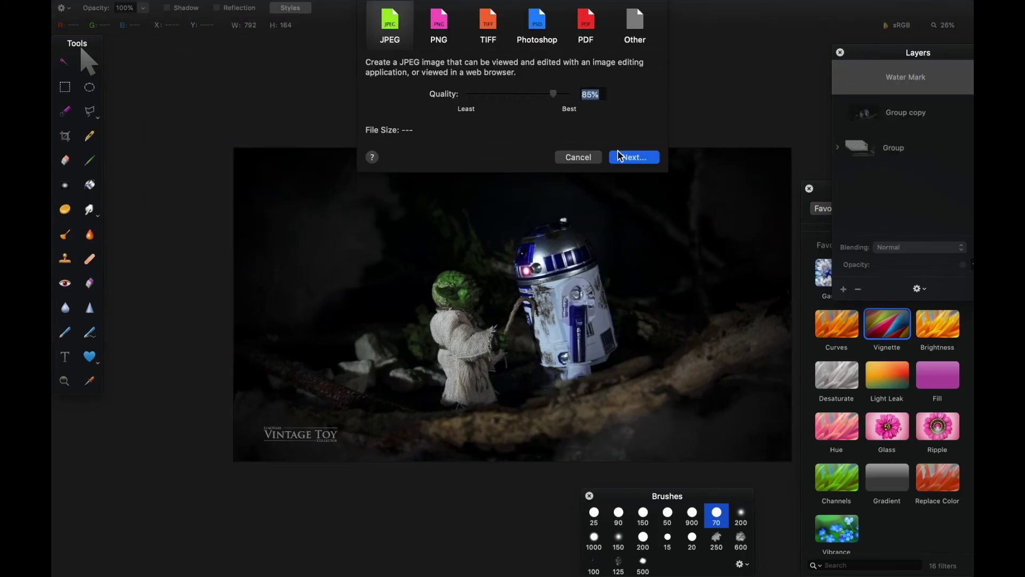
pyautogui.click(624, 156)
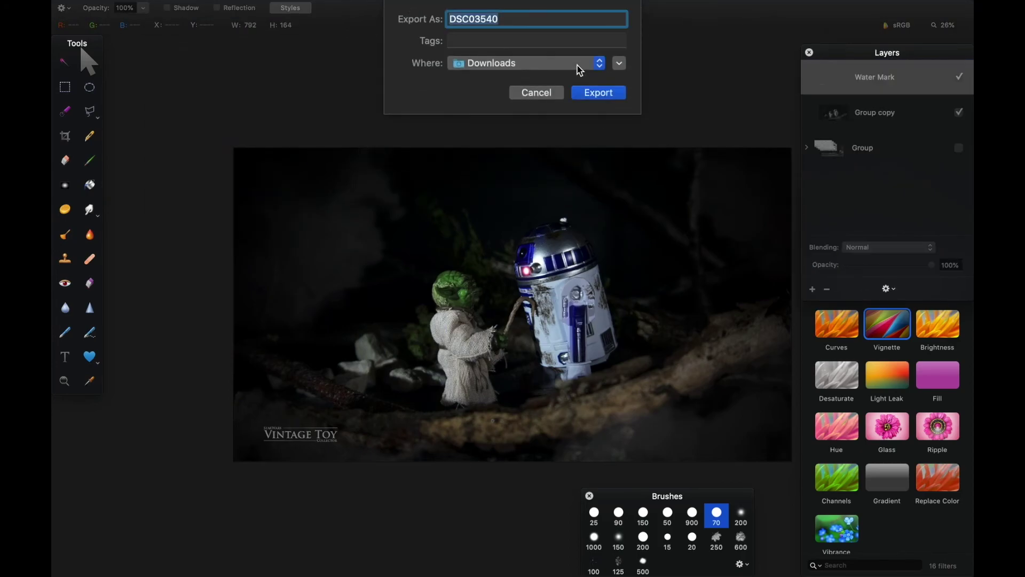
pyautogui.write('When ')
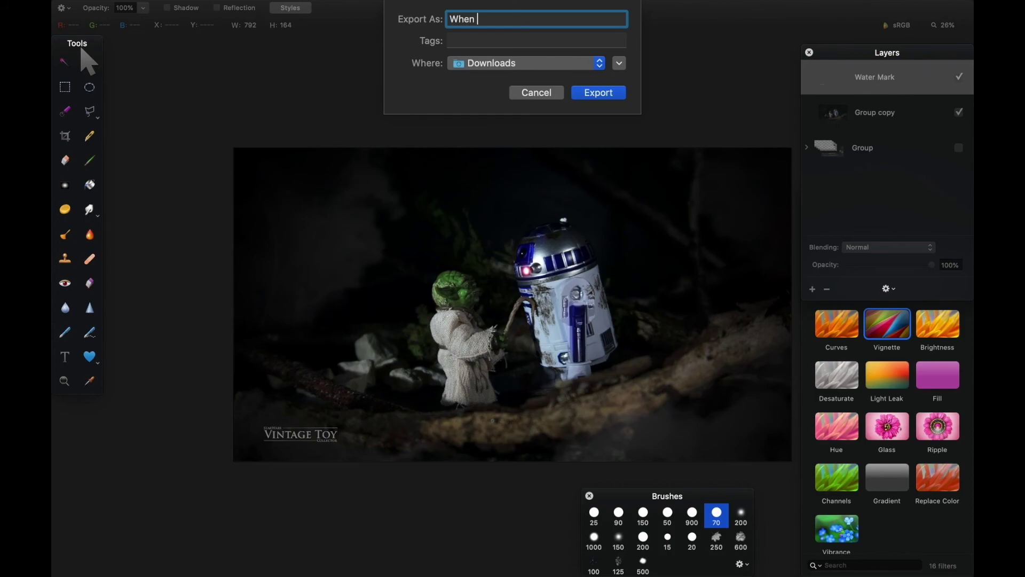
pyautogui.write('Yoda Met Artoo')
pyautogui.press('Return')
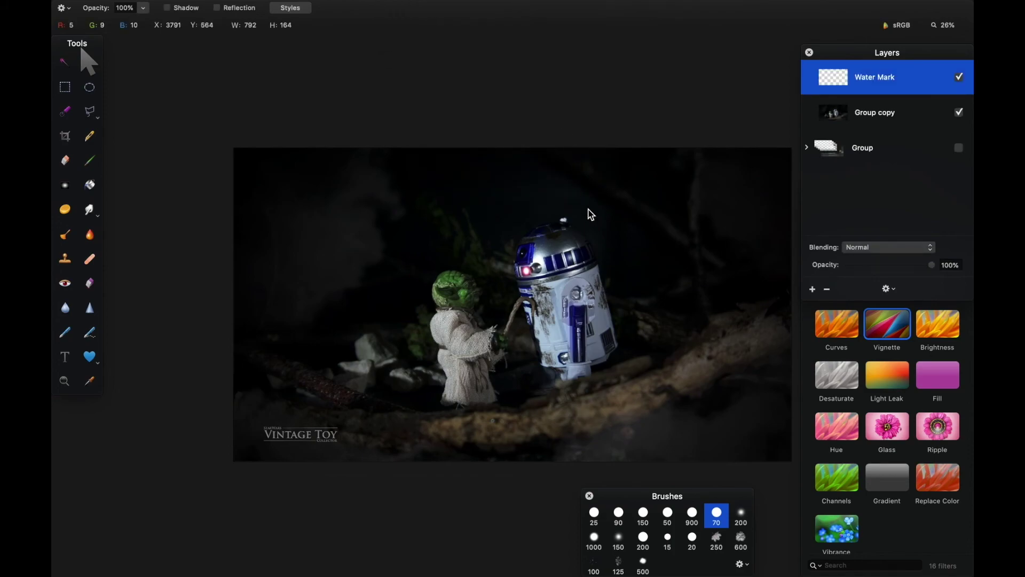